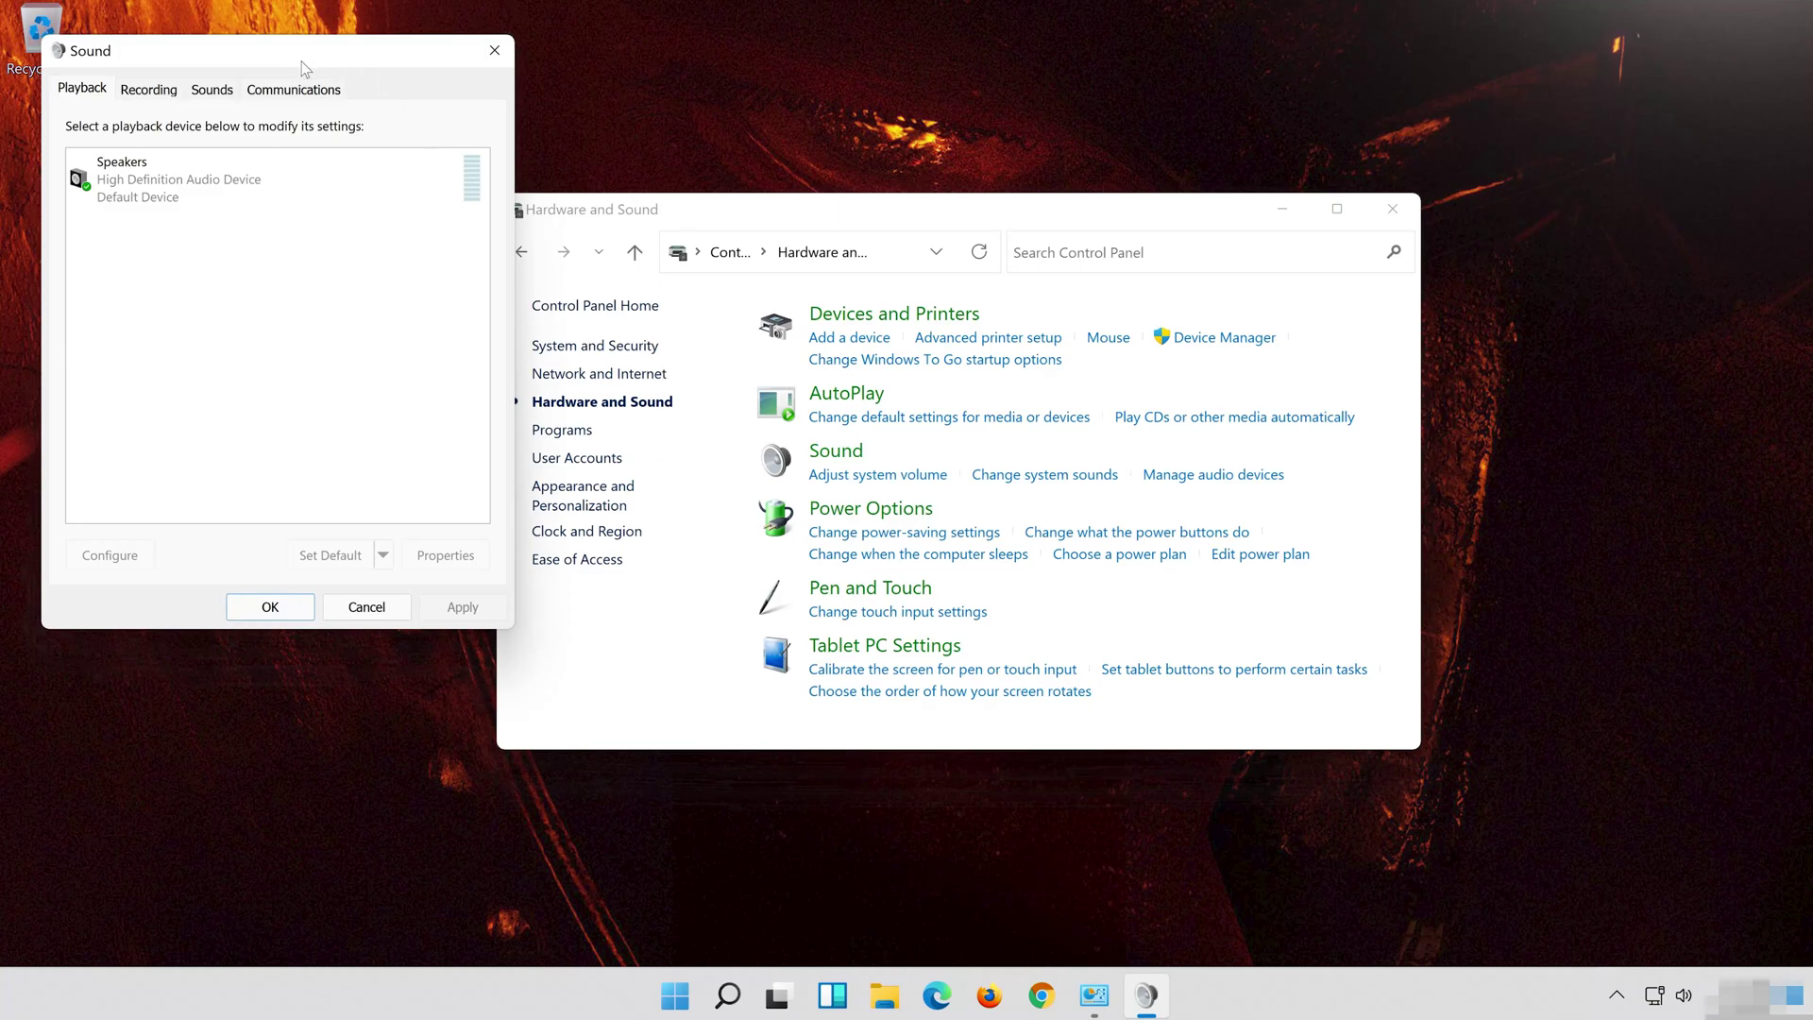
Step: Close the Hardware and Sound window and open the properties of the Speakers playback device
drag(303, 60, 954, 195)
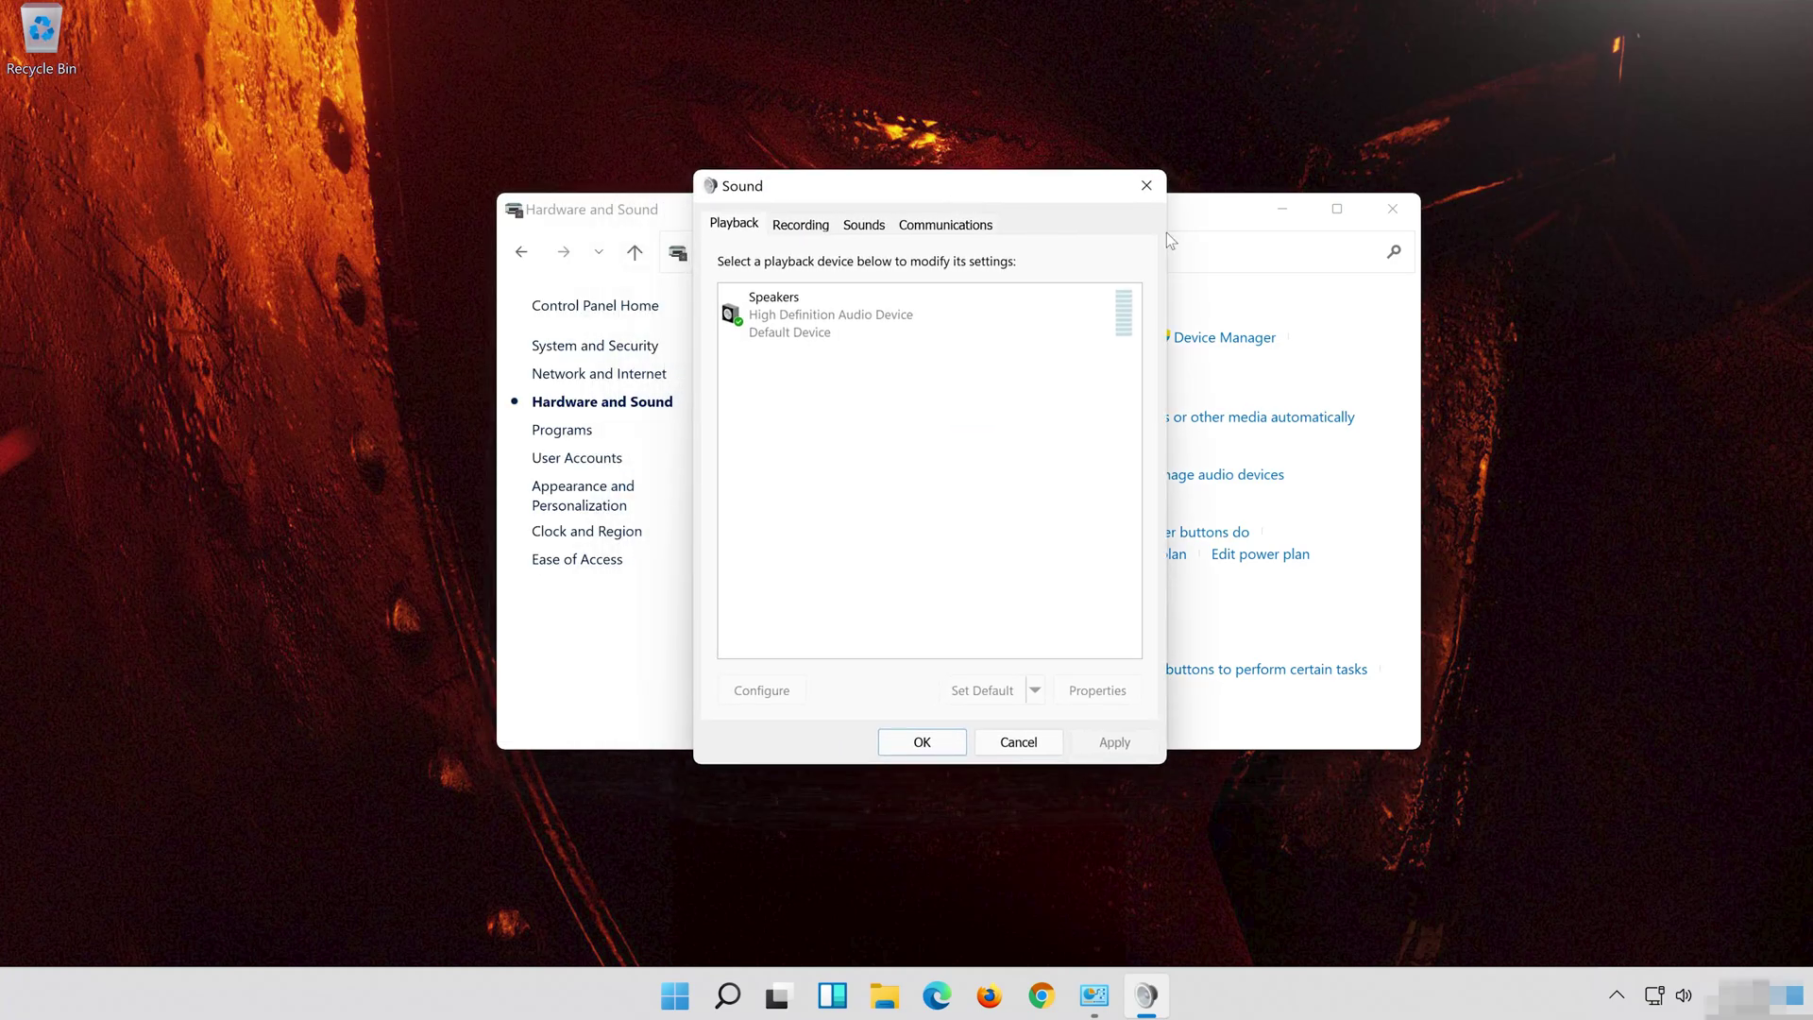
click(1390, 207)
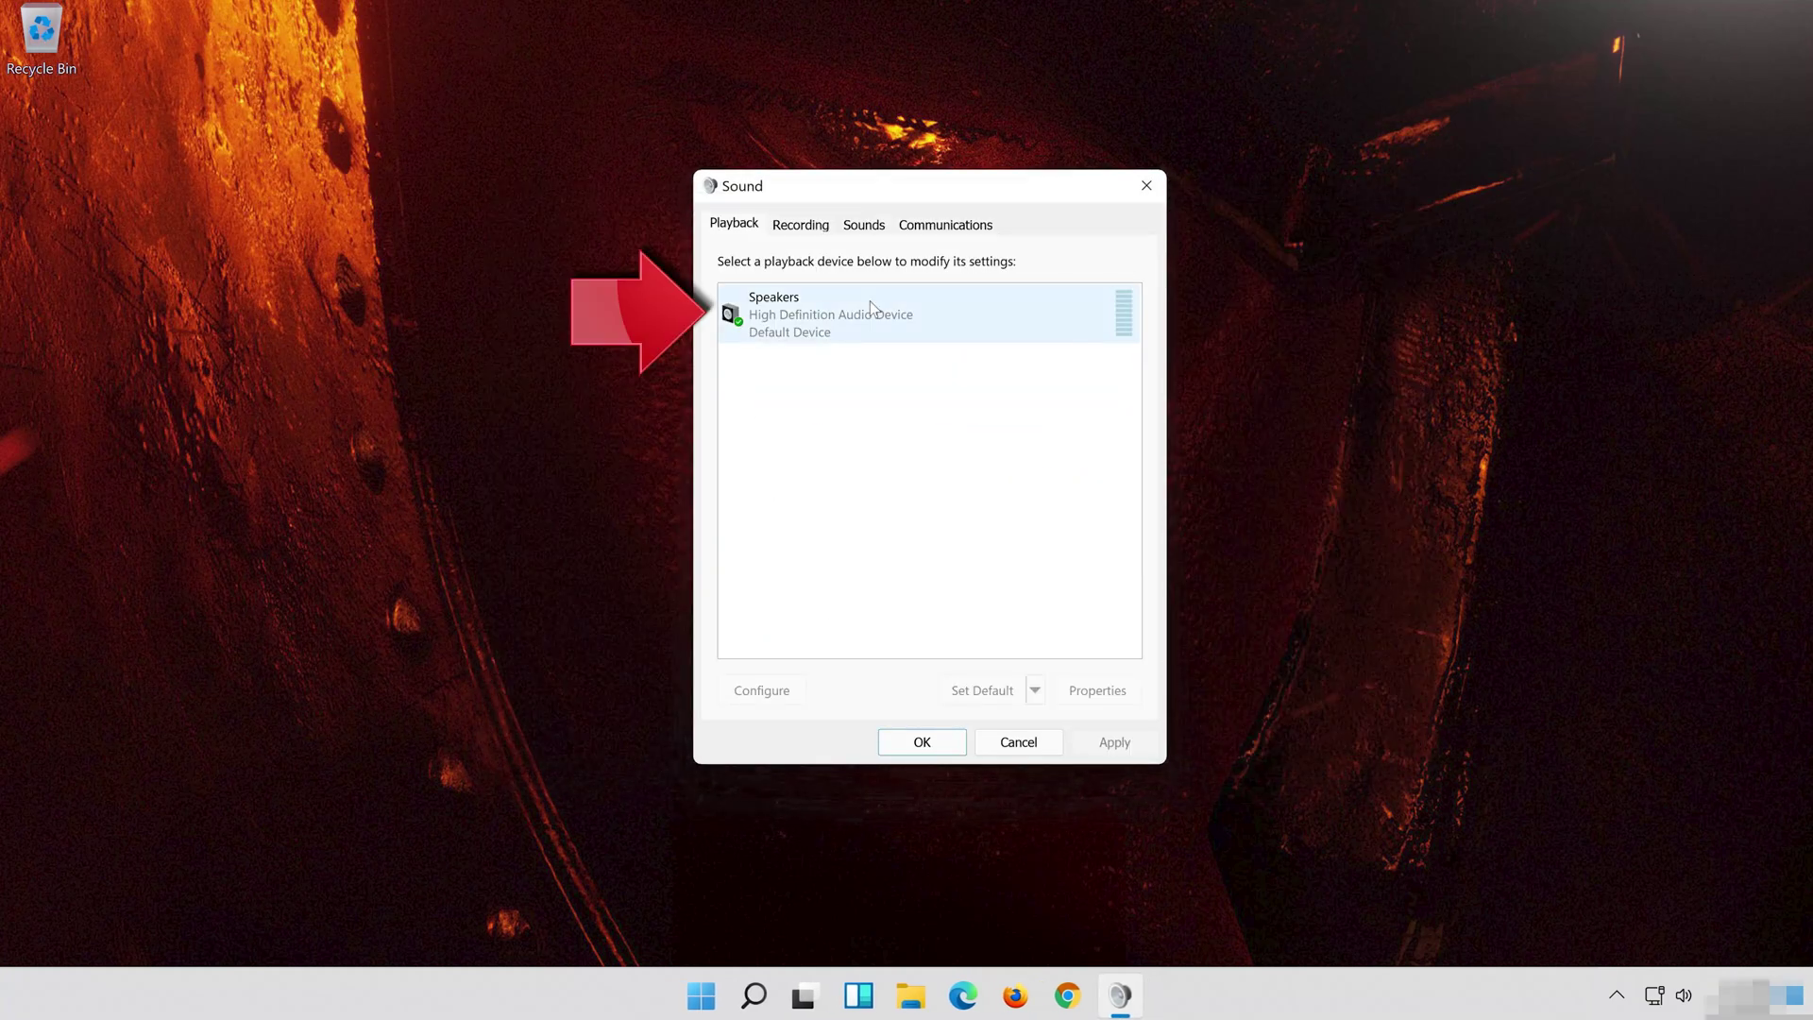
click(869, 304)
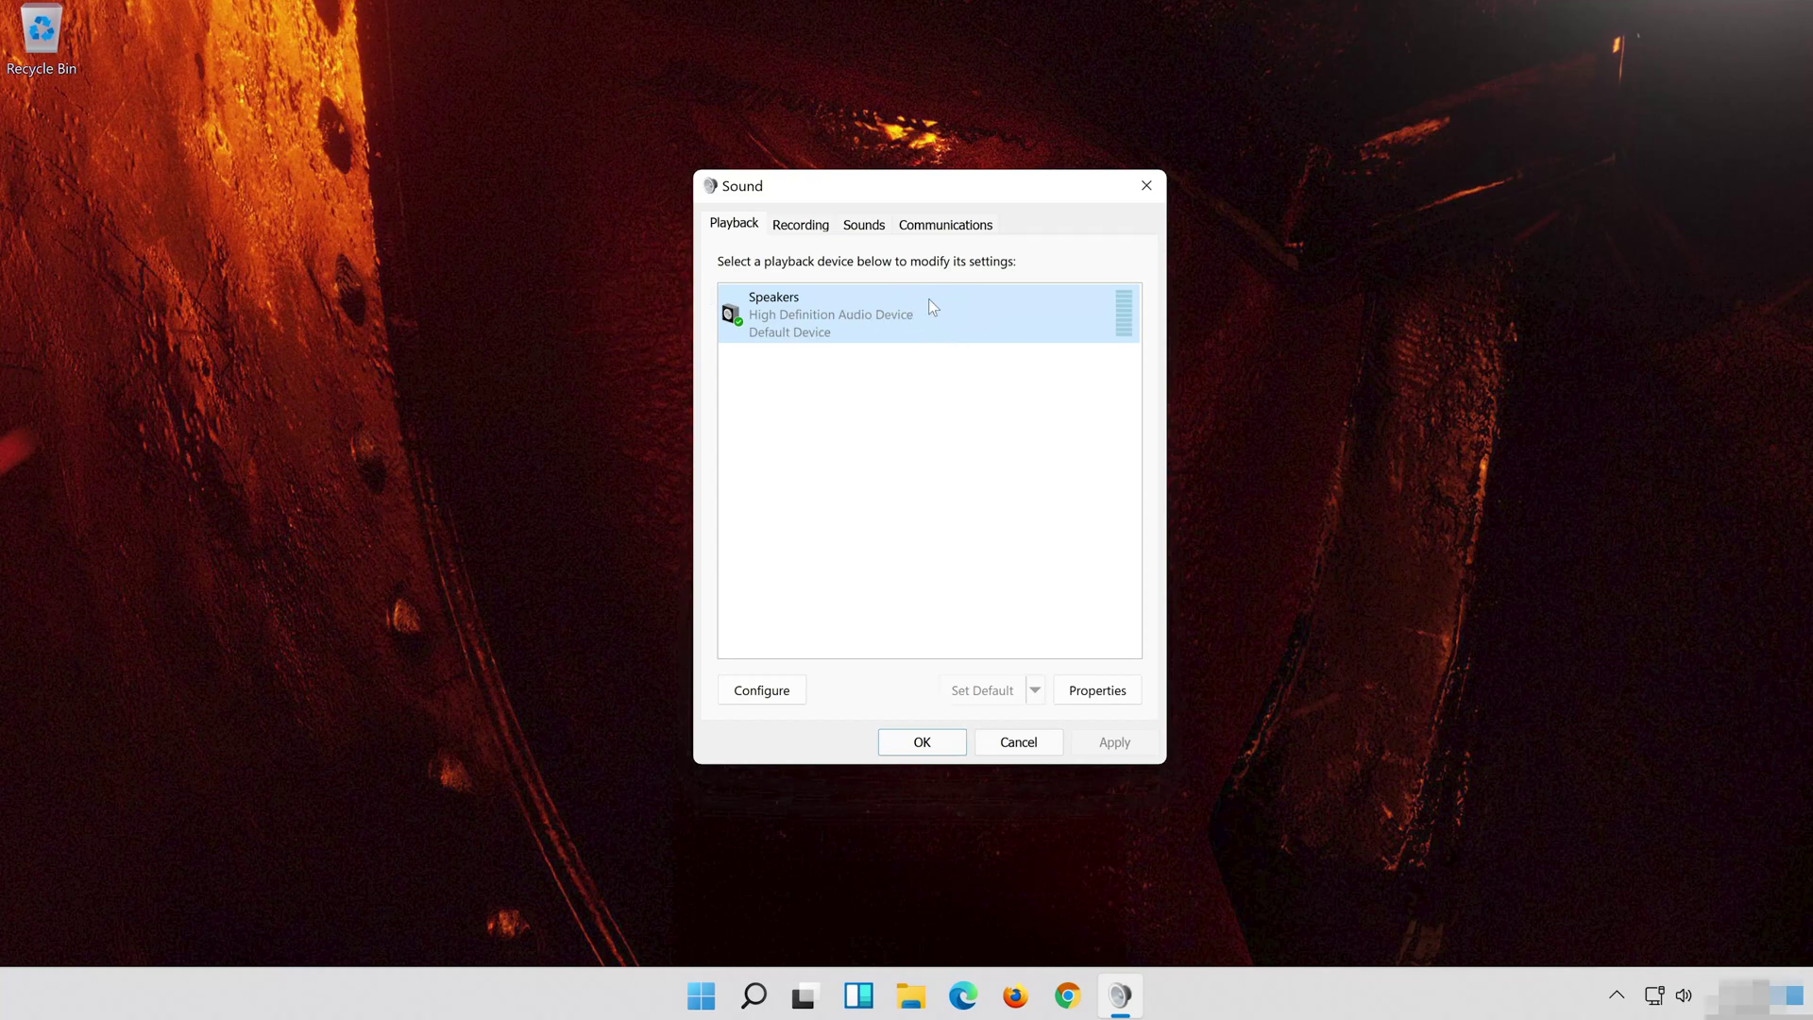
right_click(930, 300)
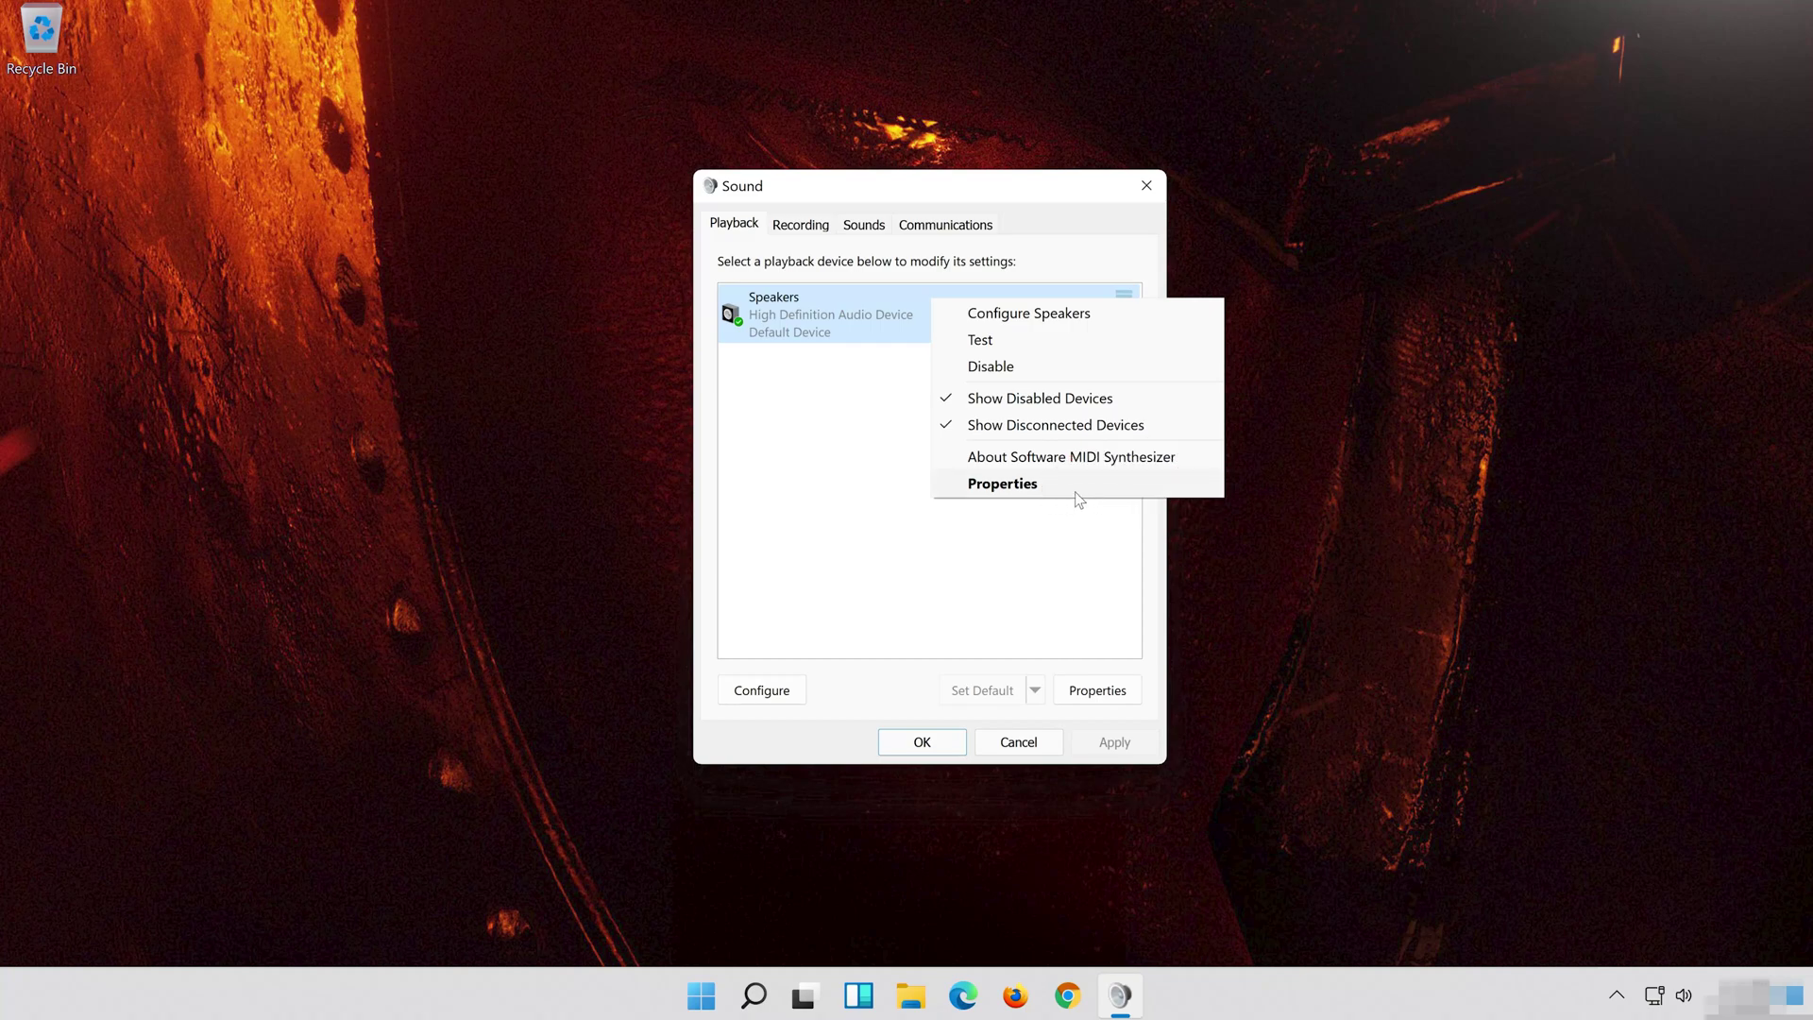
click(1075, 492)
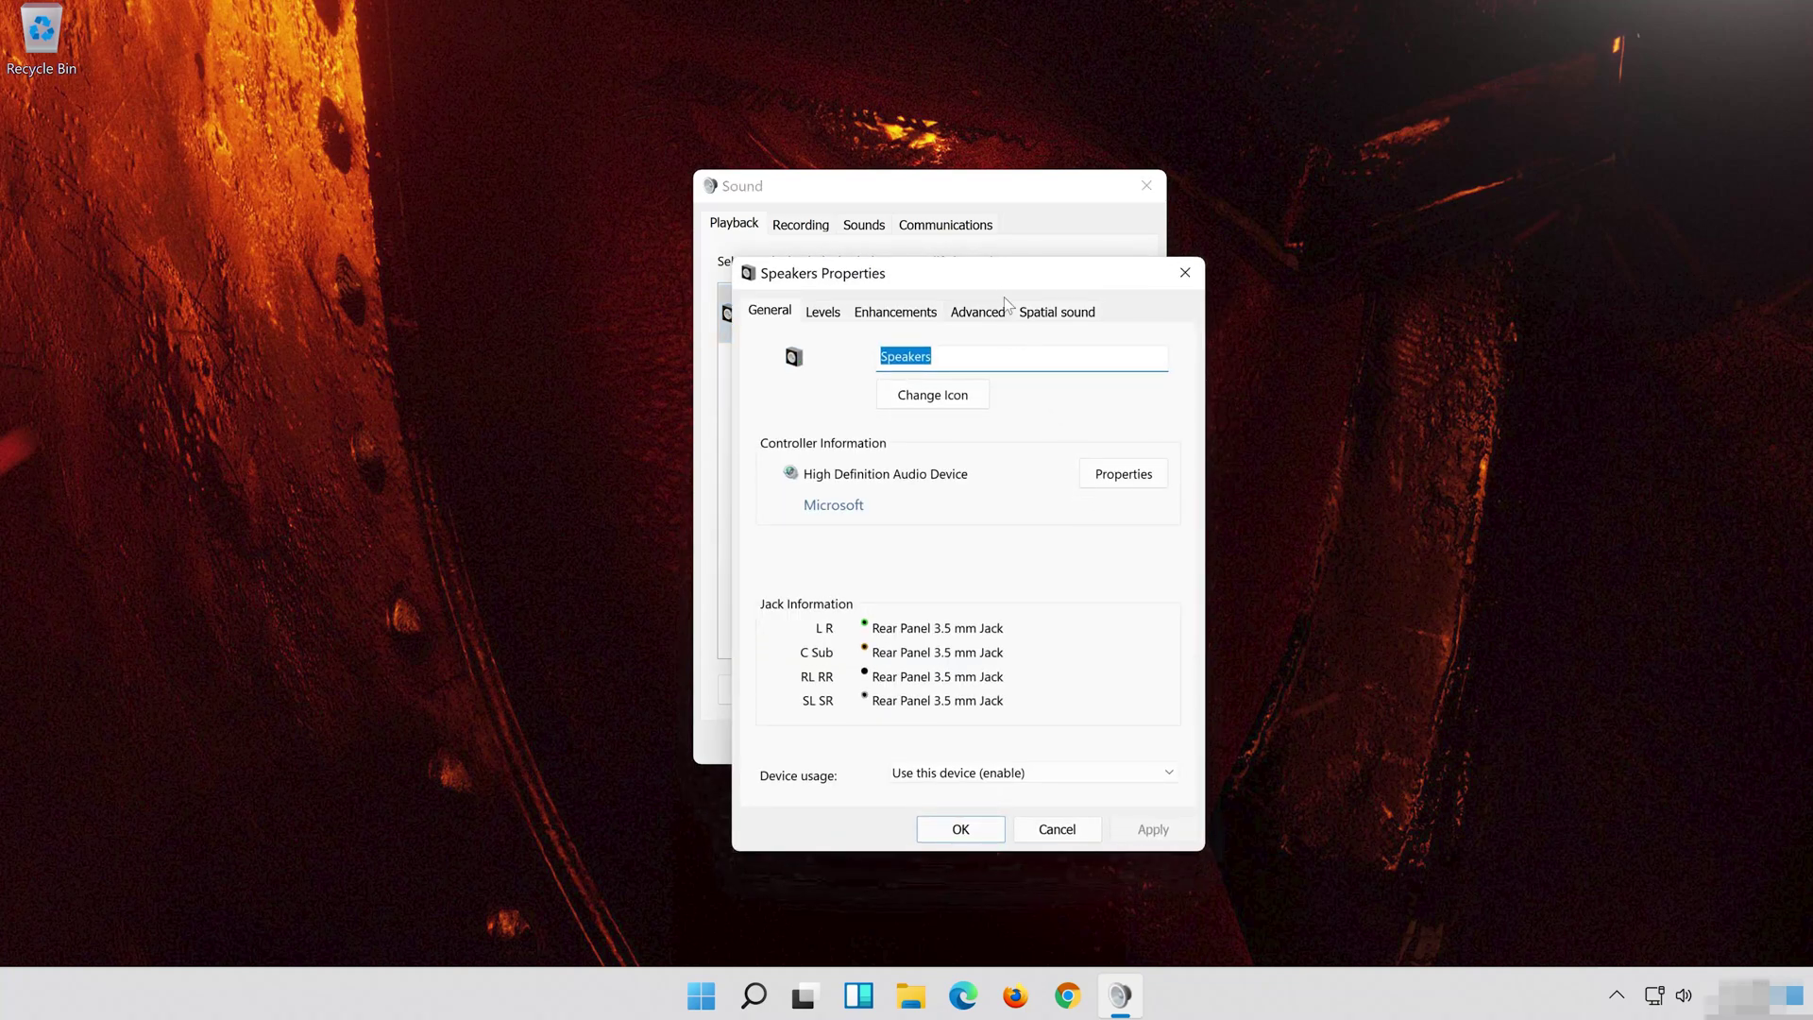
Step: Disable all enhancements for the speakers, apply the change and close the sound settings
drag(1002, 282, 973, 196)
click(893, 221)
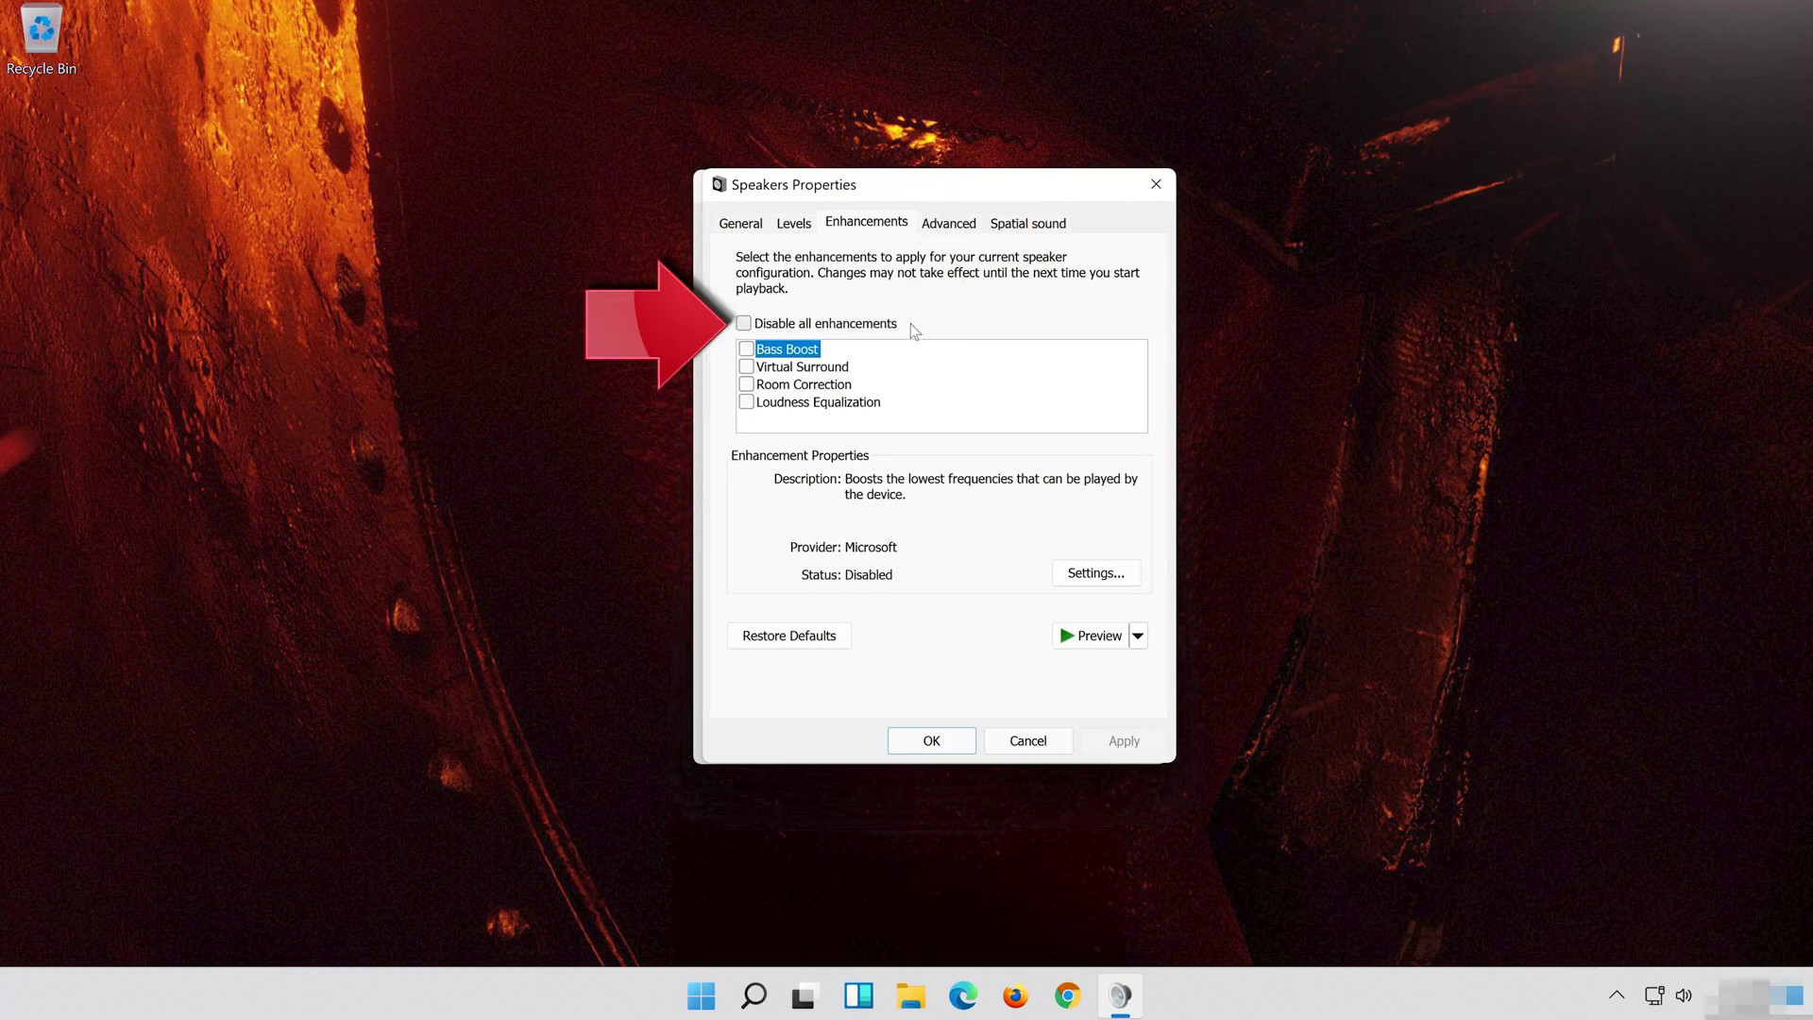
click(745, 323)
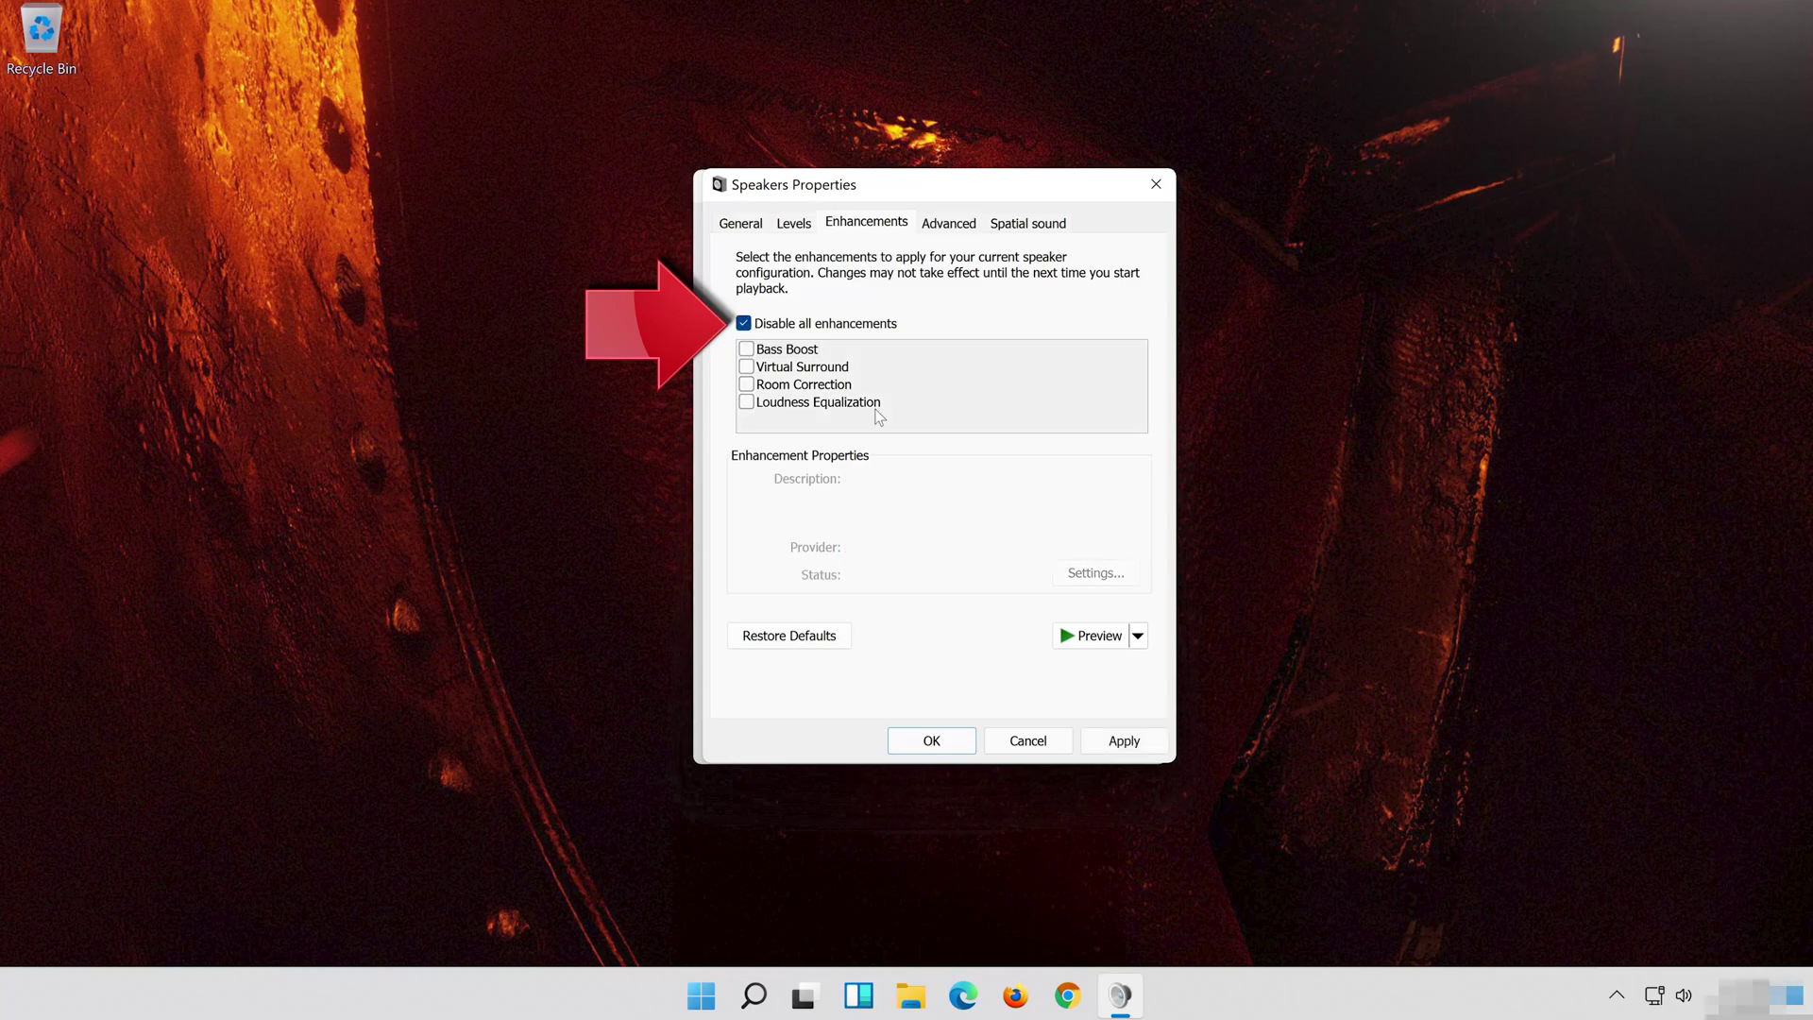
click(1139, 738)
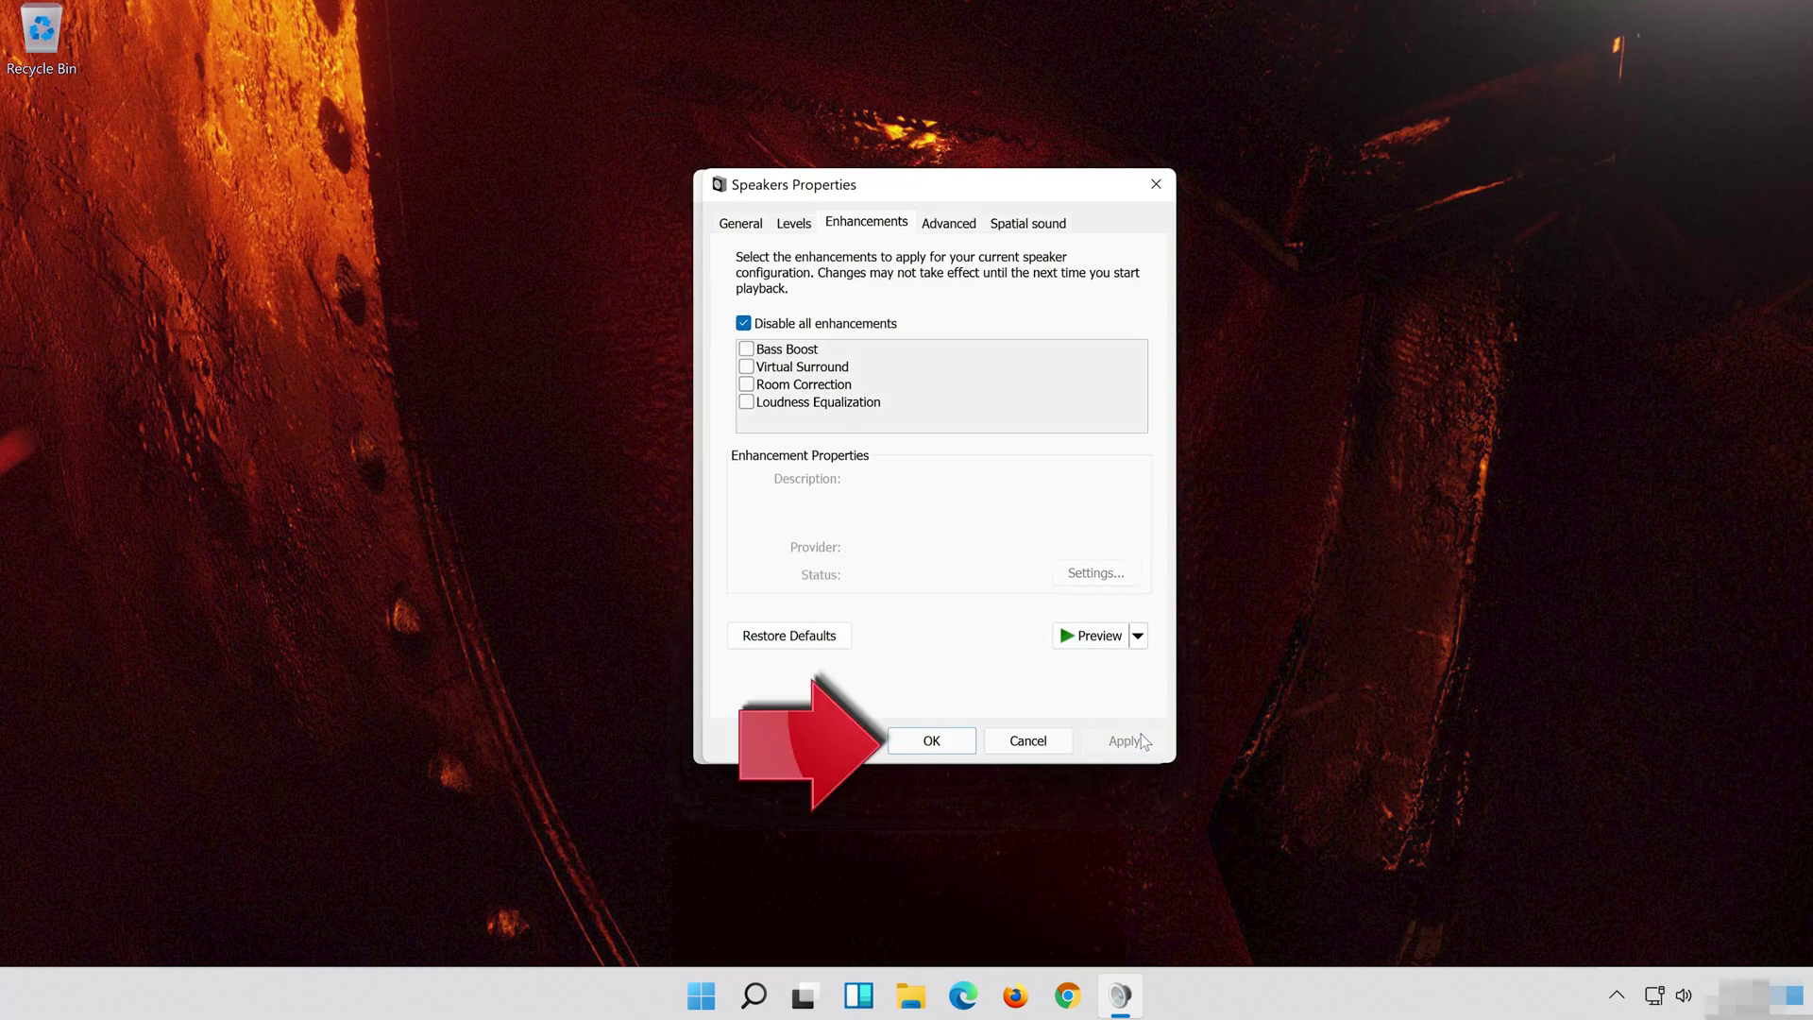
click(969, 736)
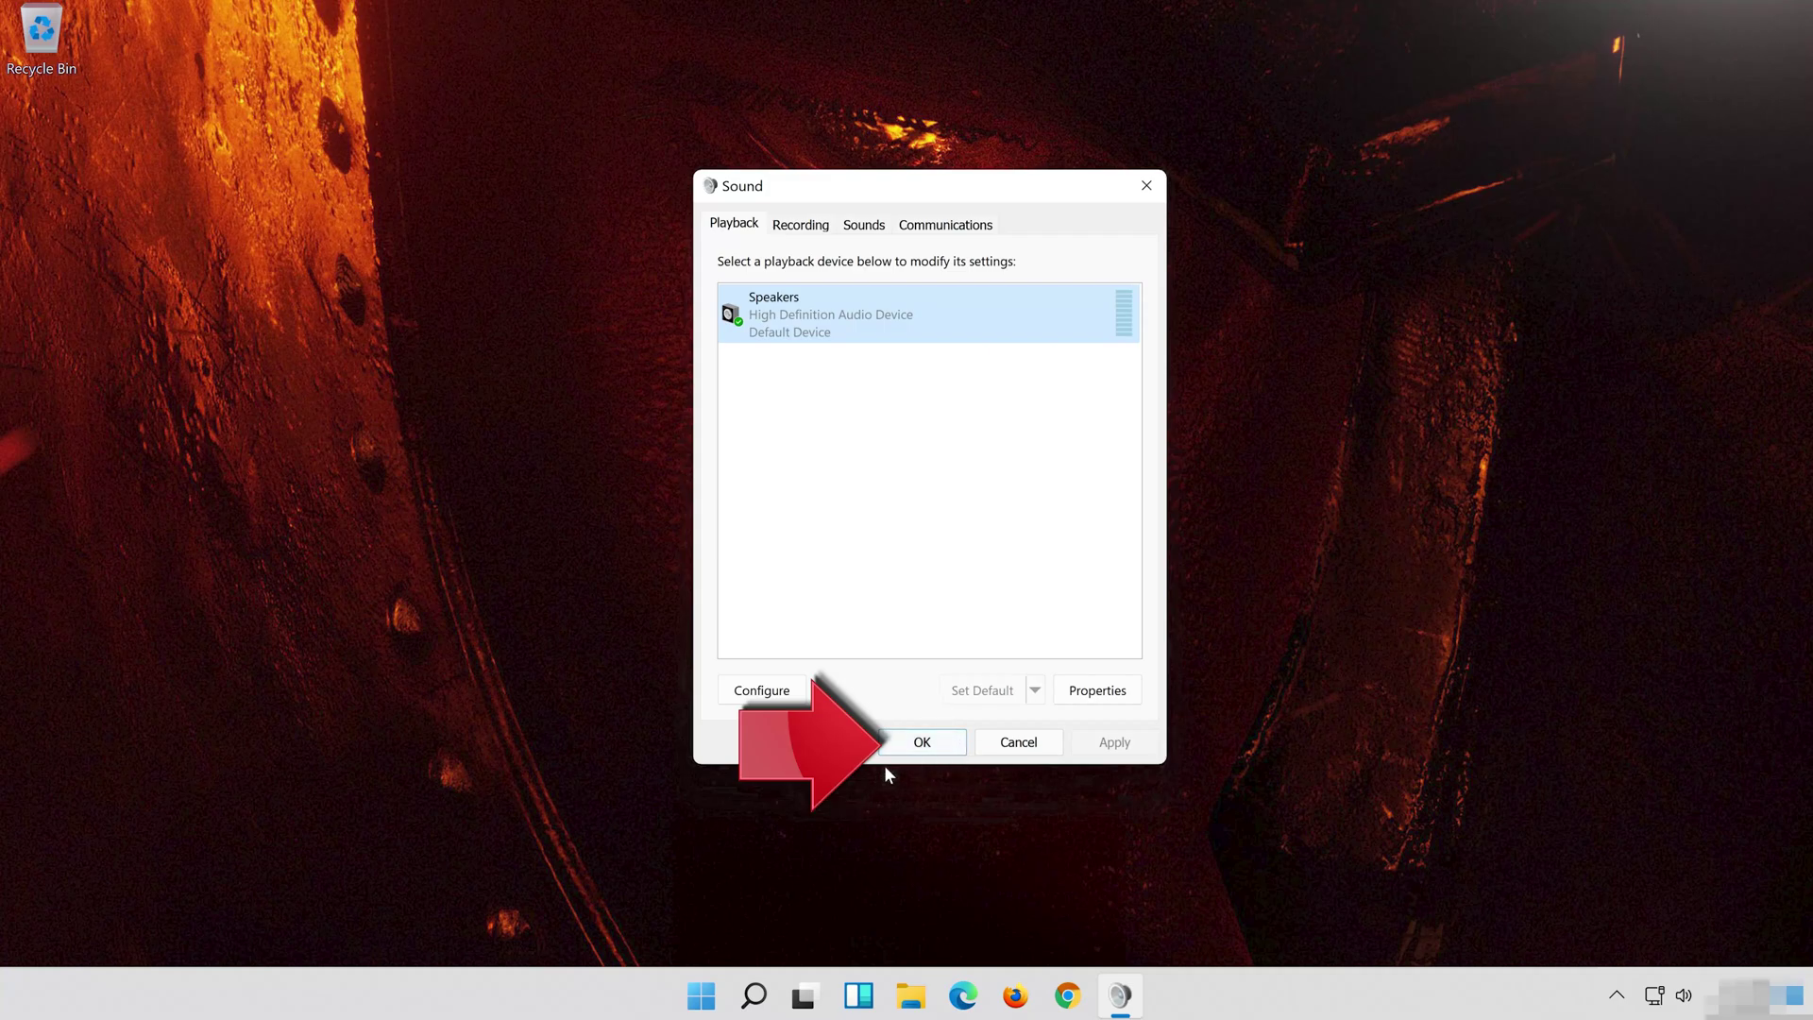
click(922, 742)
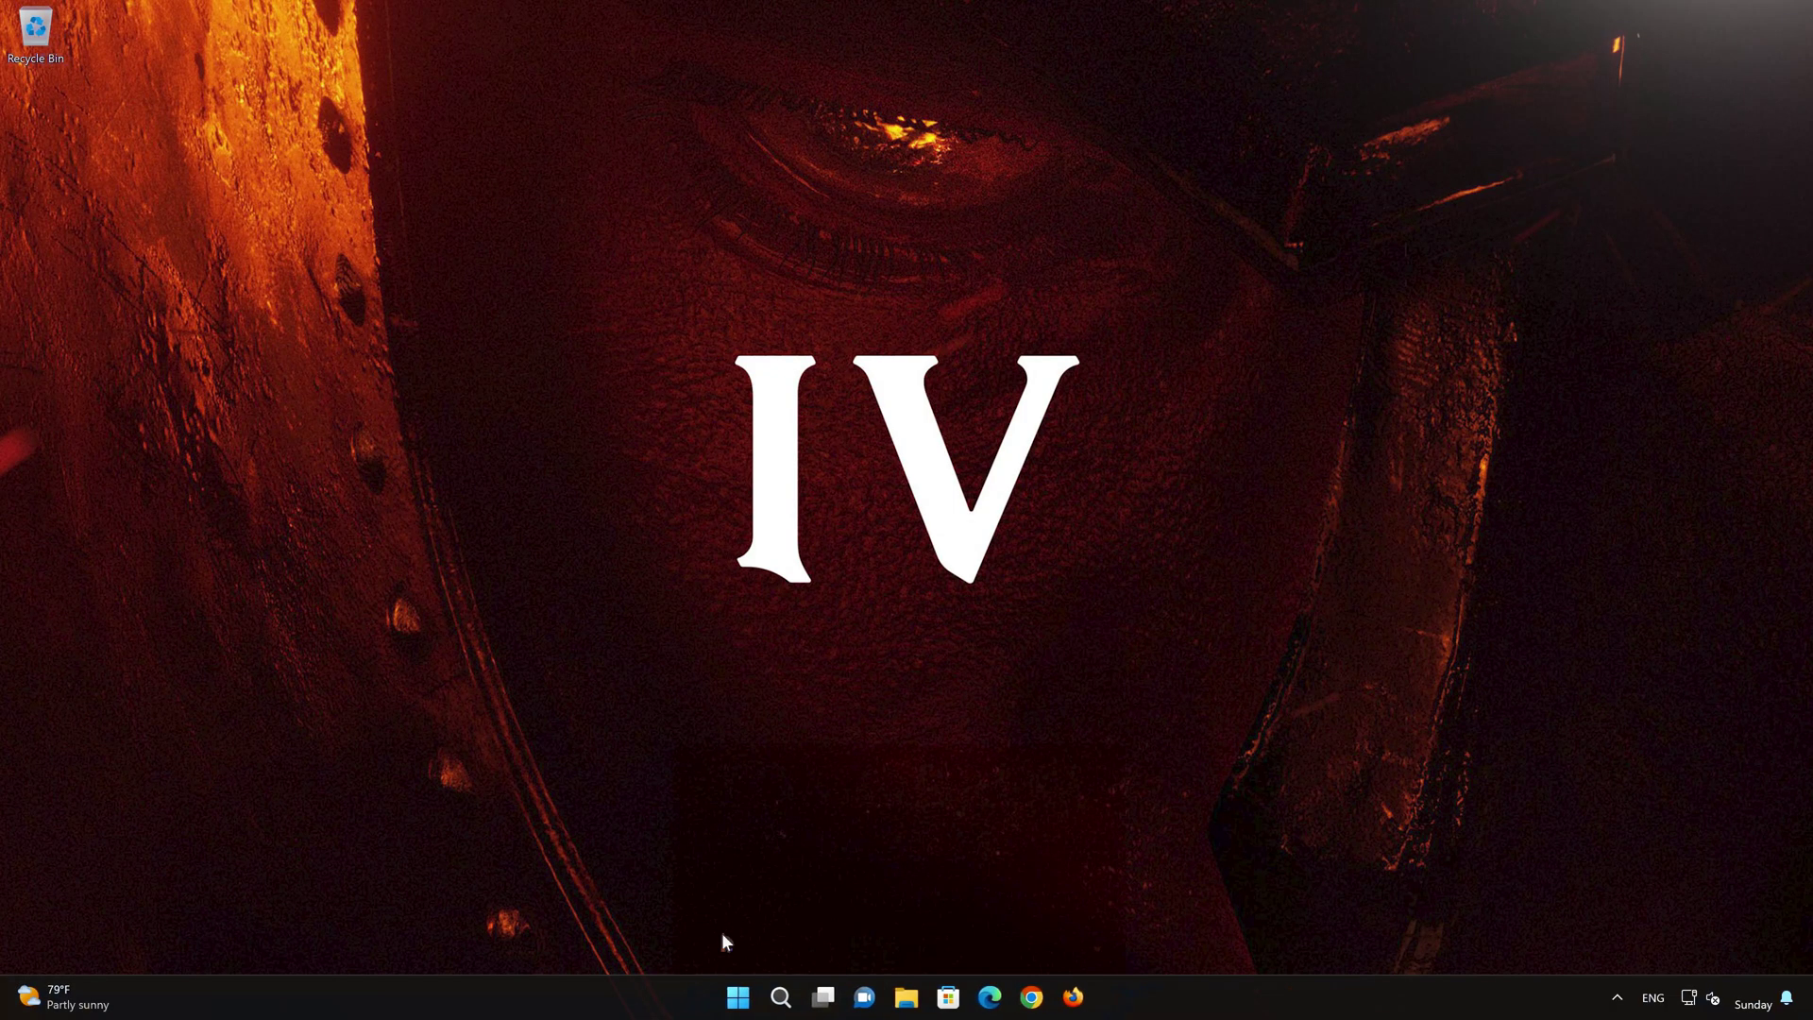
Step: Open the Other troubleshooters page in the system's Troubleshoot settings
key(super)
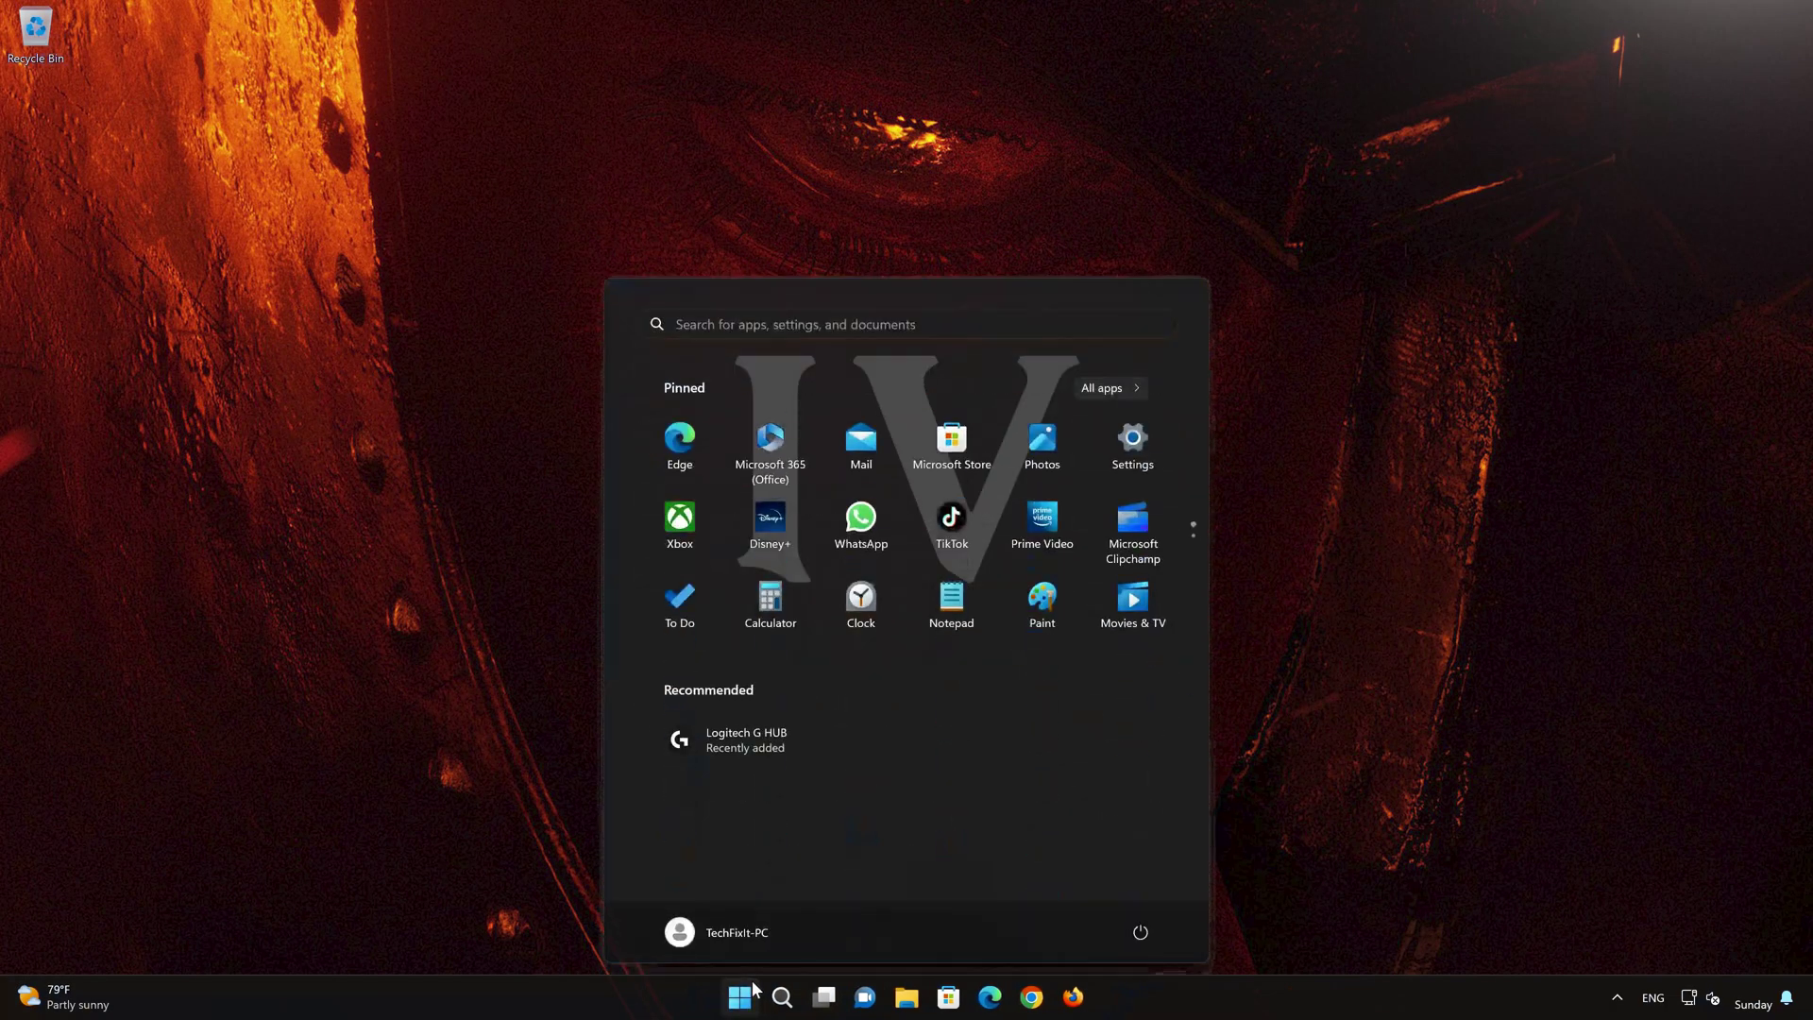
click(1149, 457)
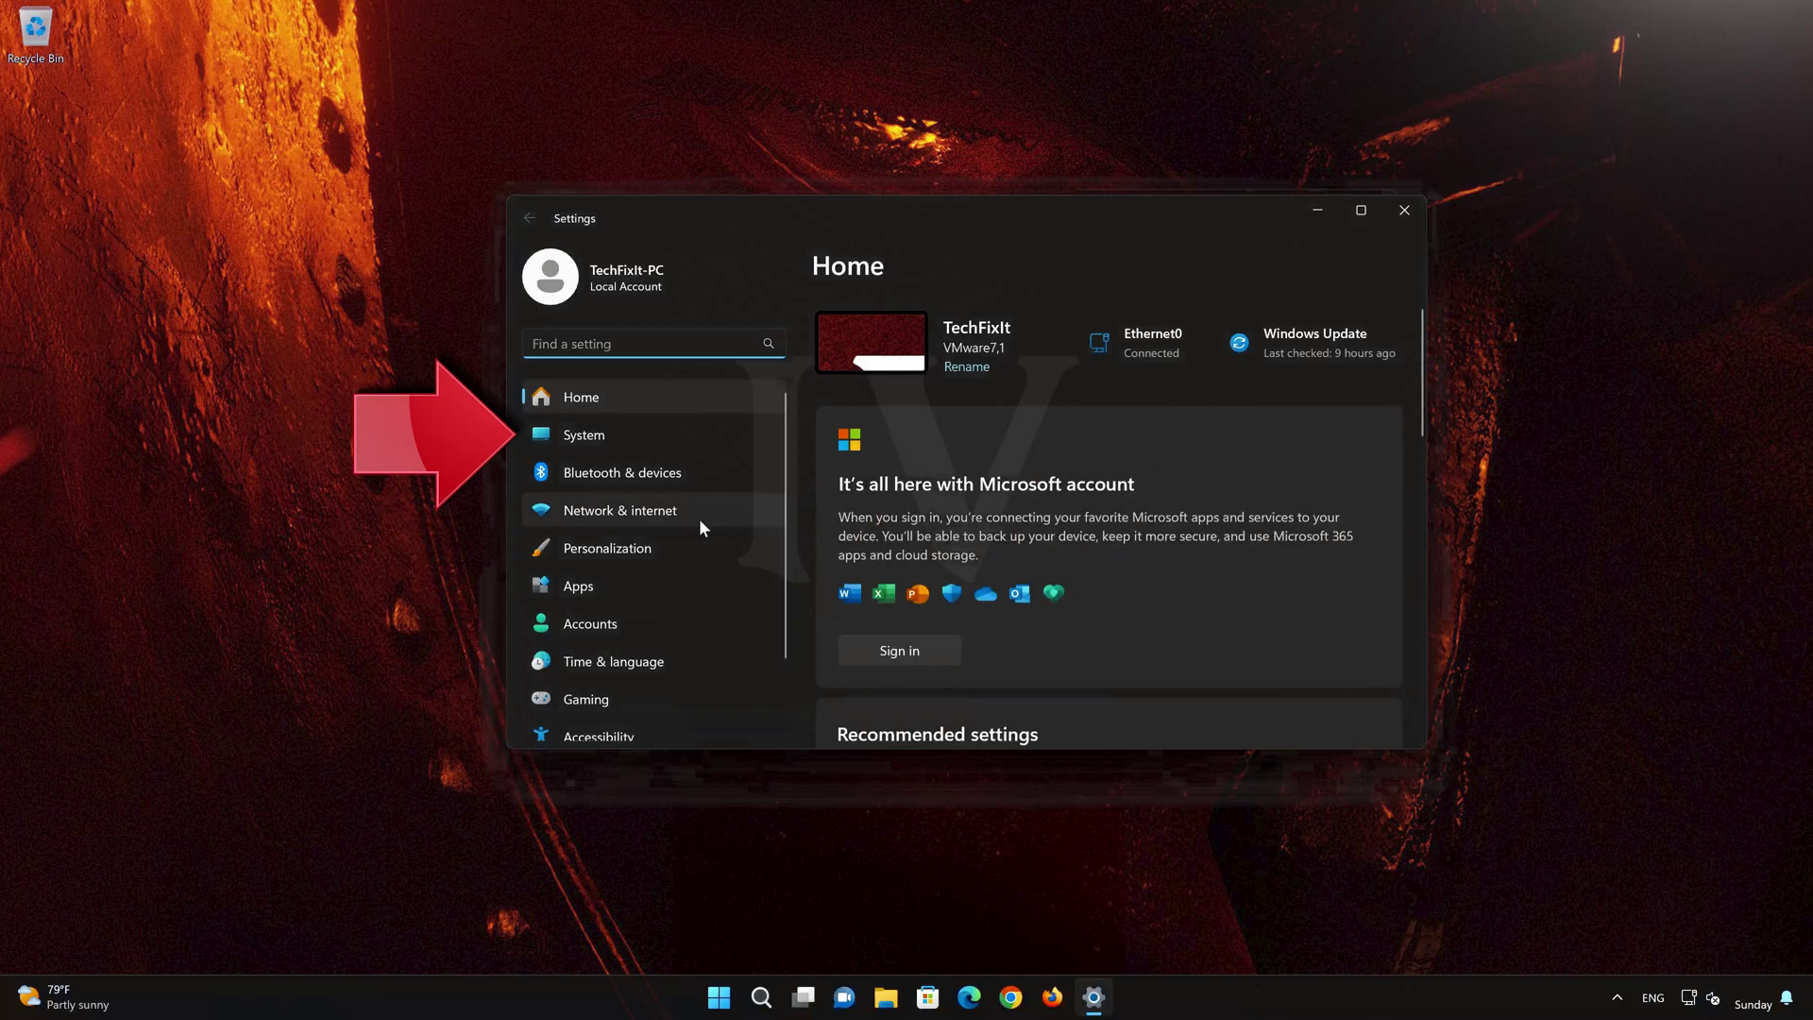
click(642, 434)
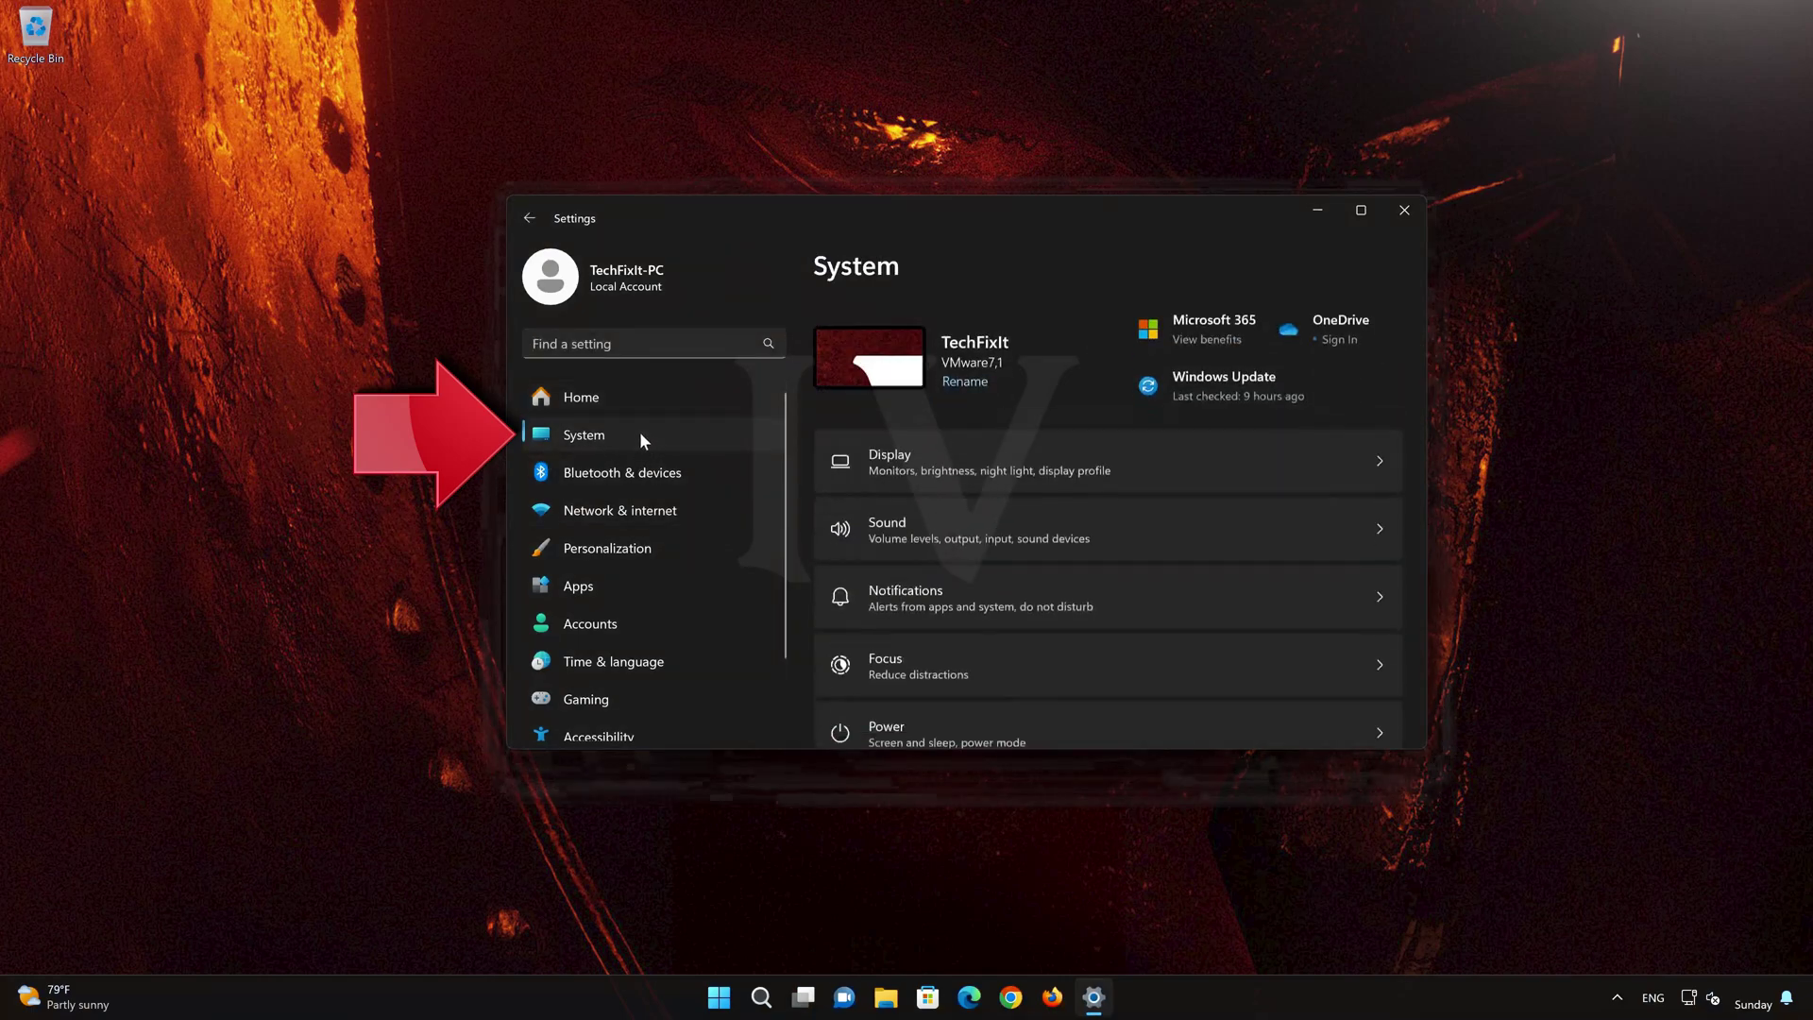
scroll(1079, 567, down, 6)
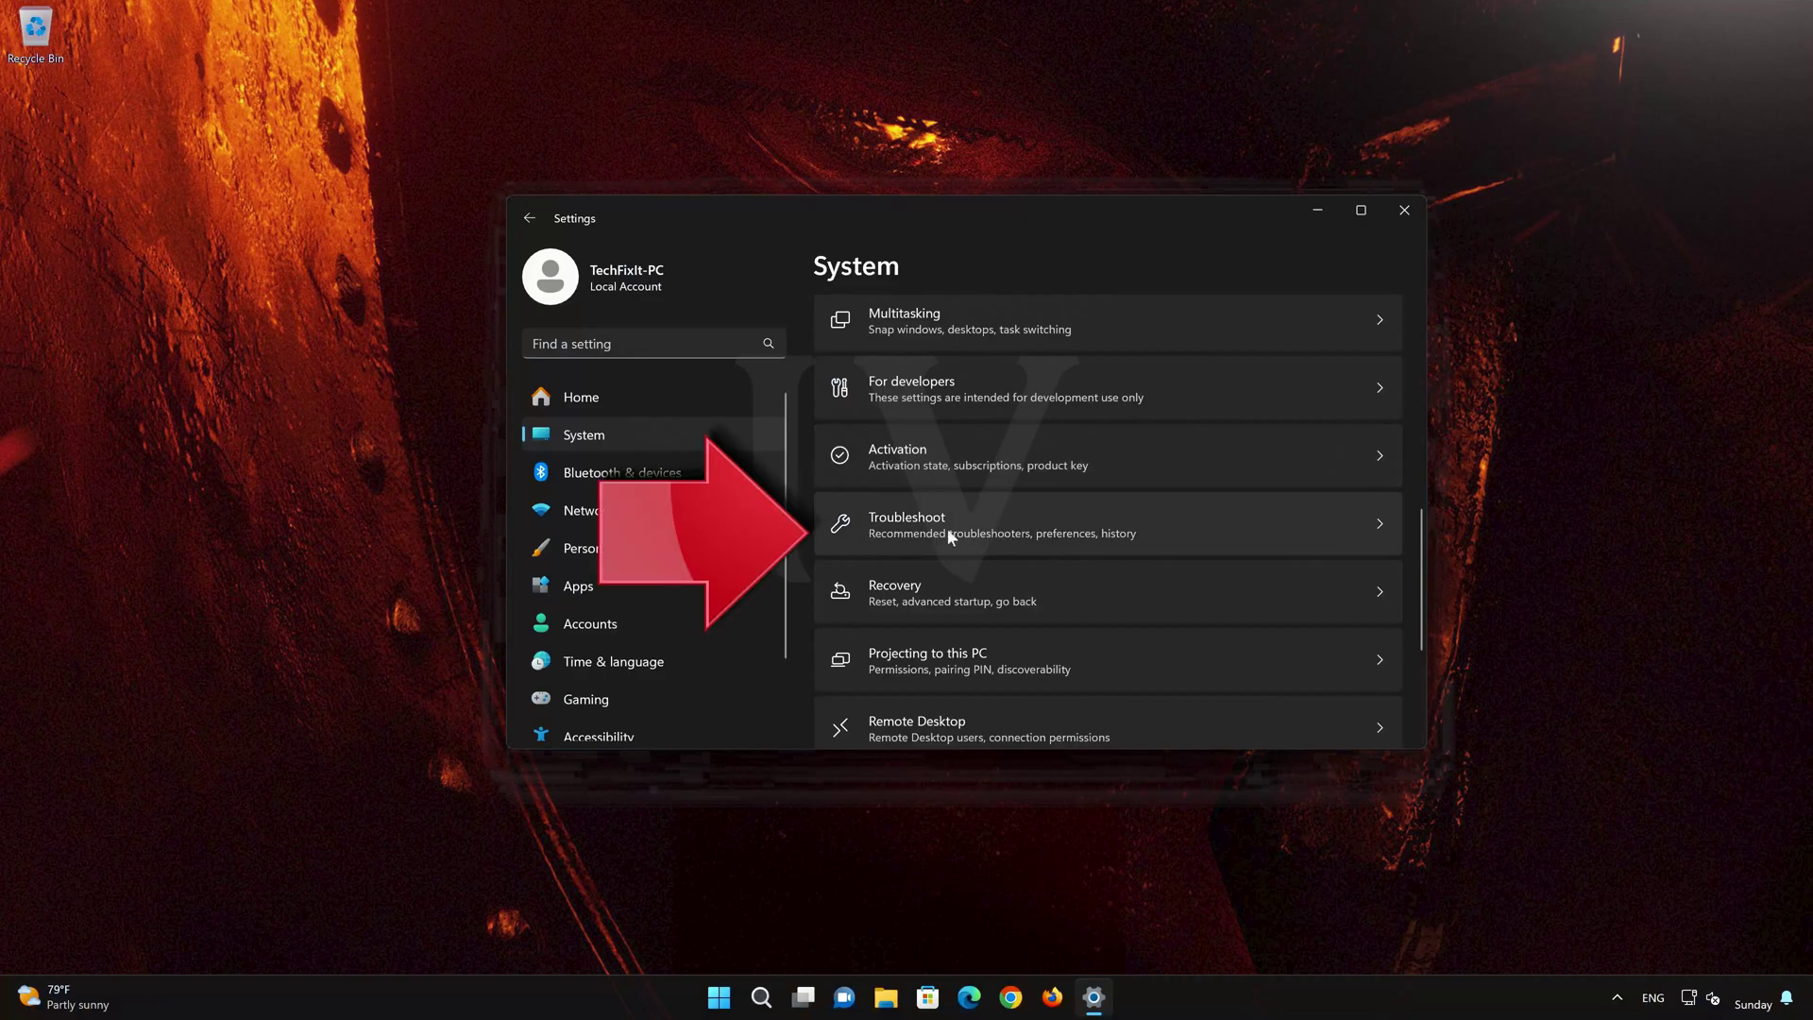
scroll(1022, 525, down, 1)
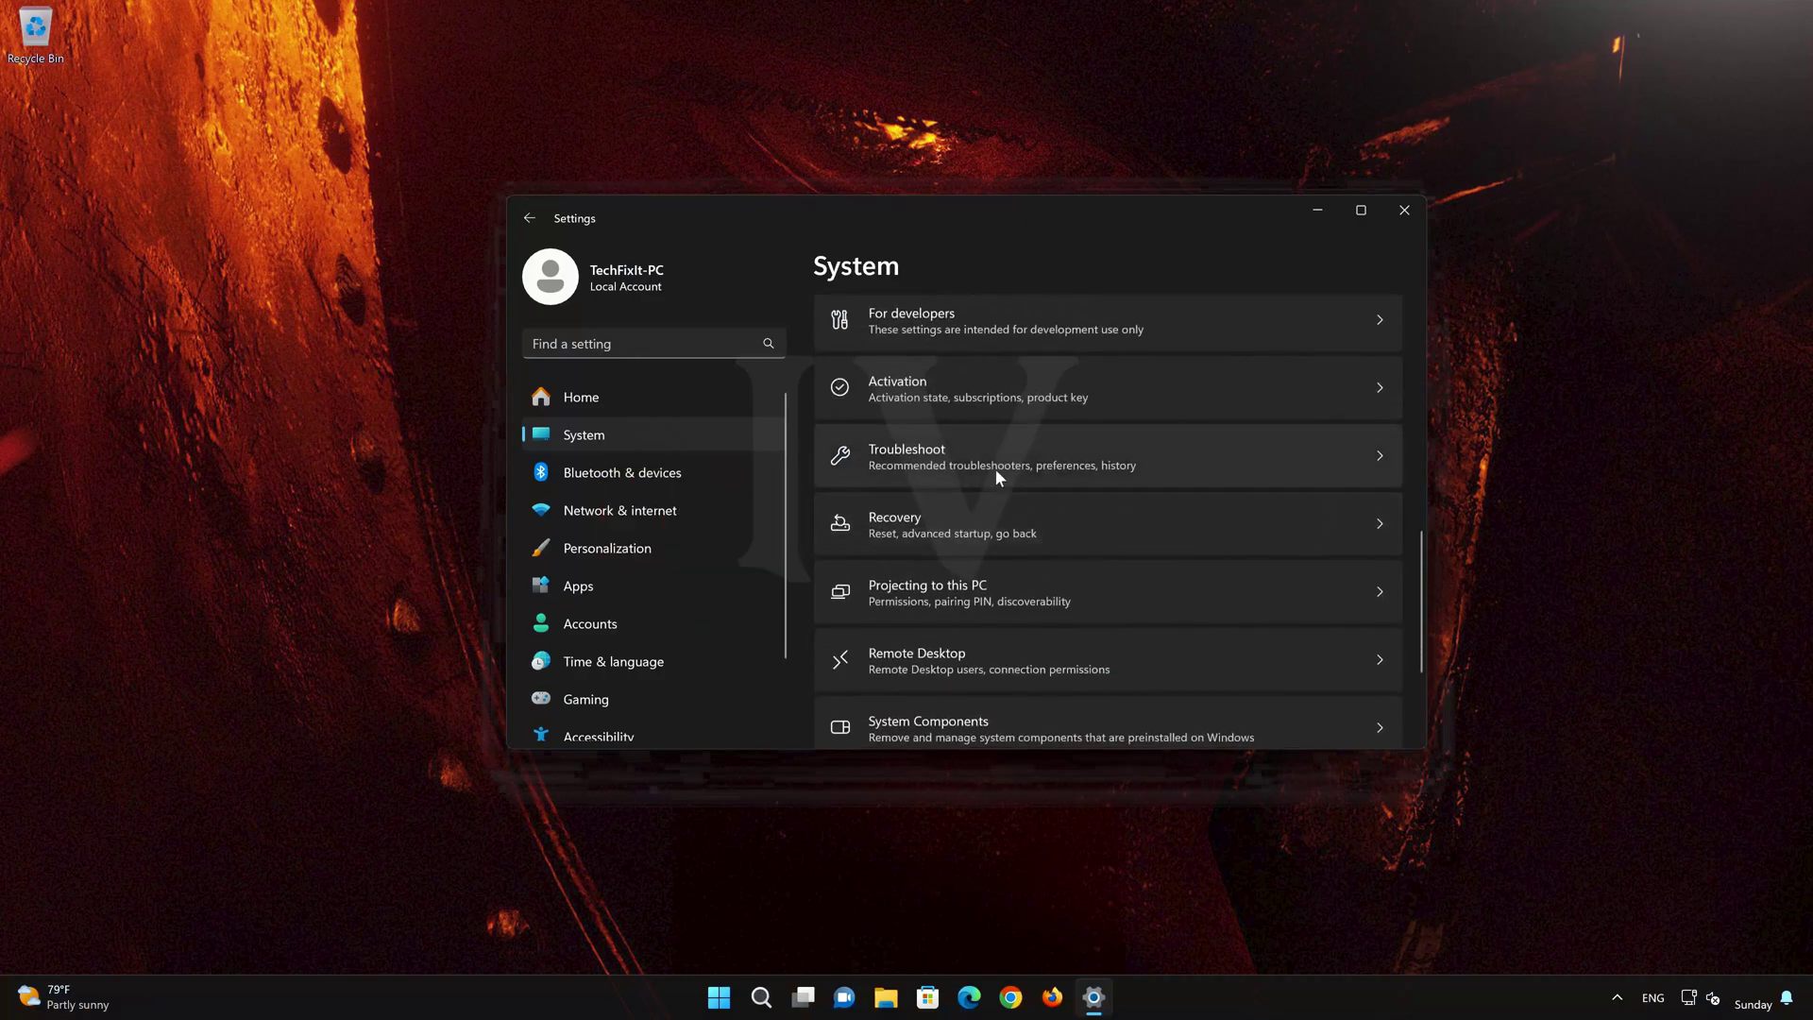
click(995, 469)
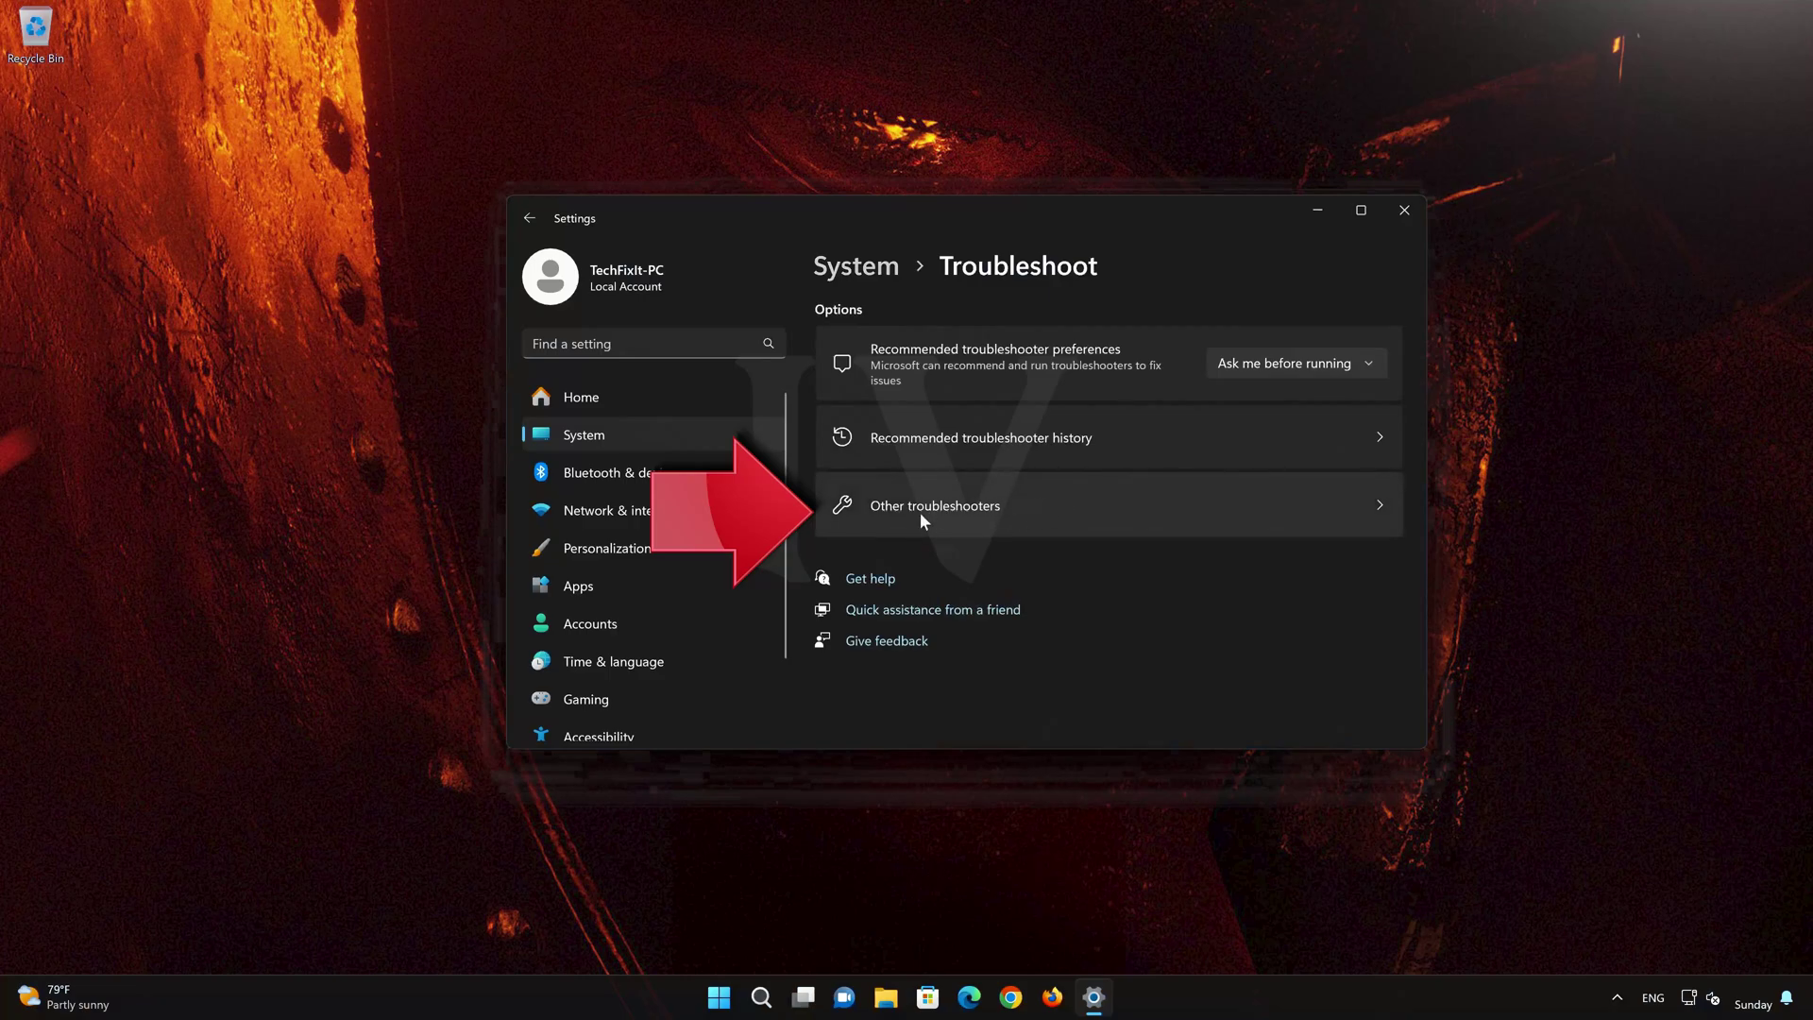
click(973, 514)
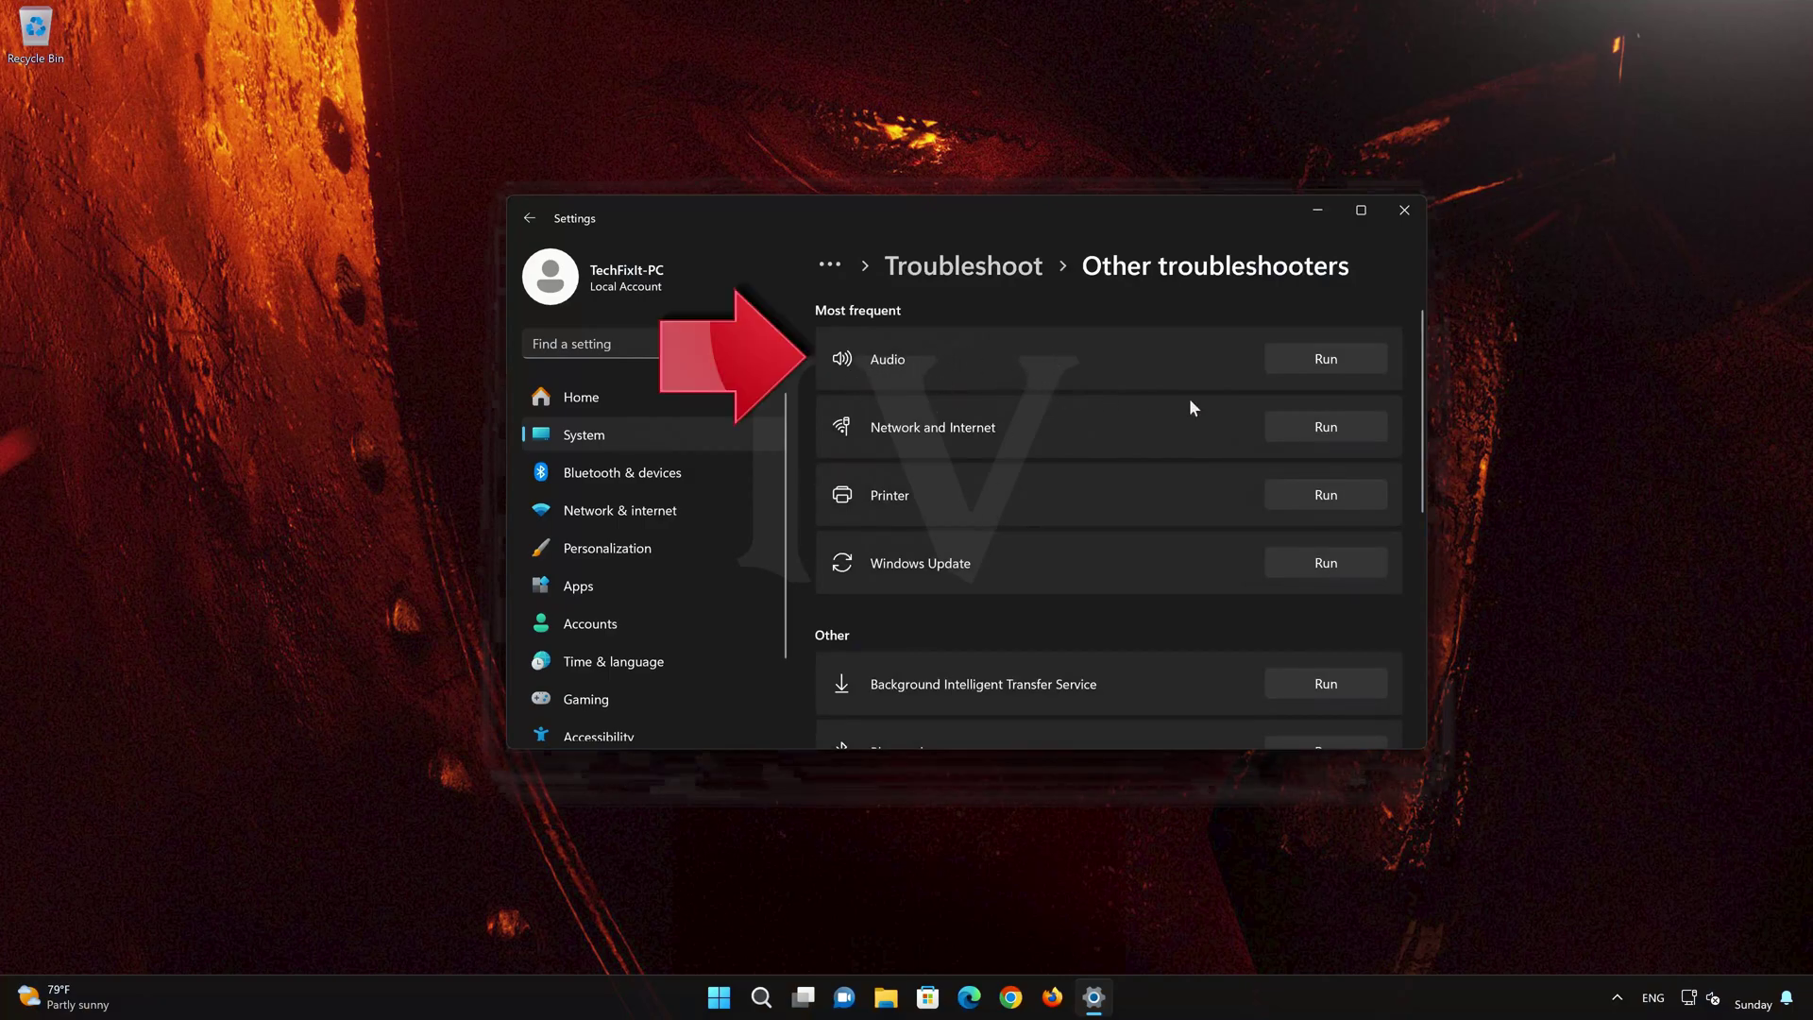
Step: Run the Audio troubleshooter, consenting to diagnostics and an audio services restart, report the problem as solved, and close the help and settings windows
click(1330, 359)
drag(443, 38, 1001, 160)
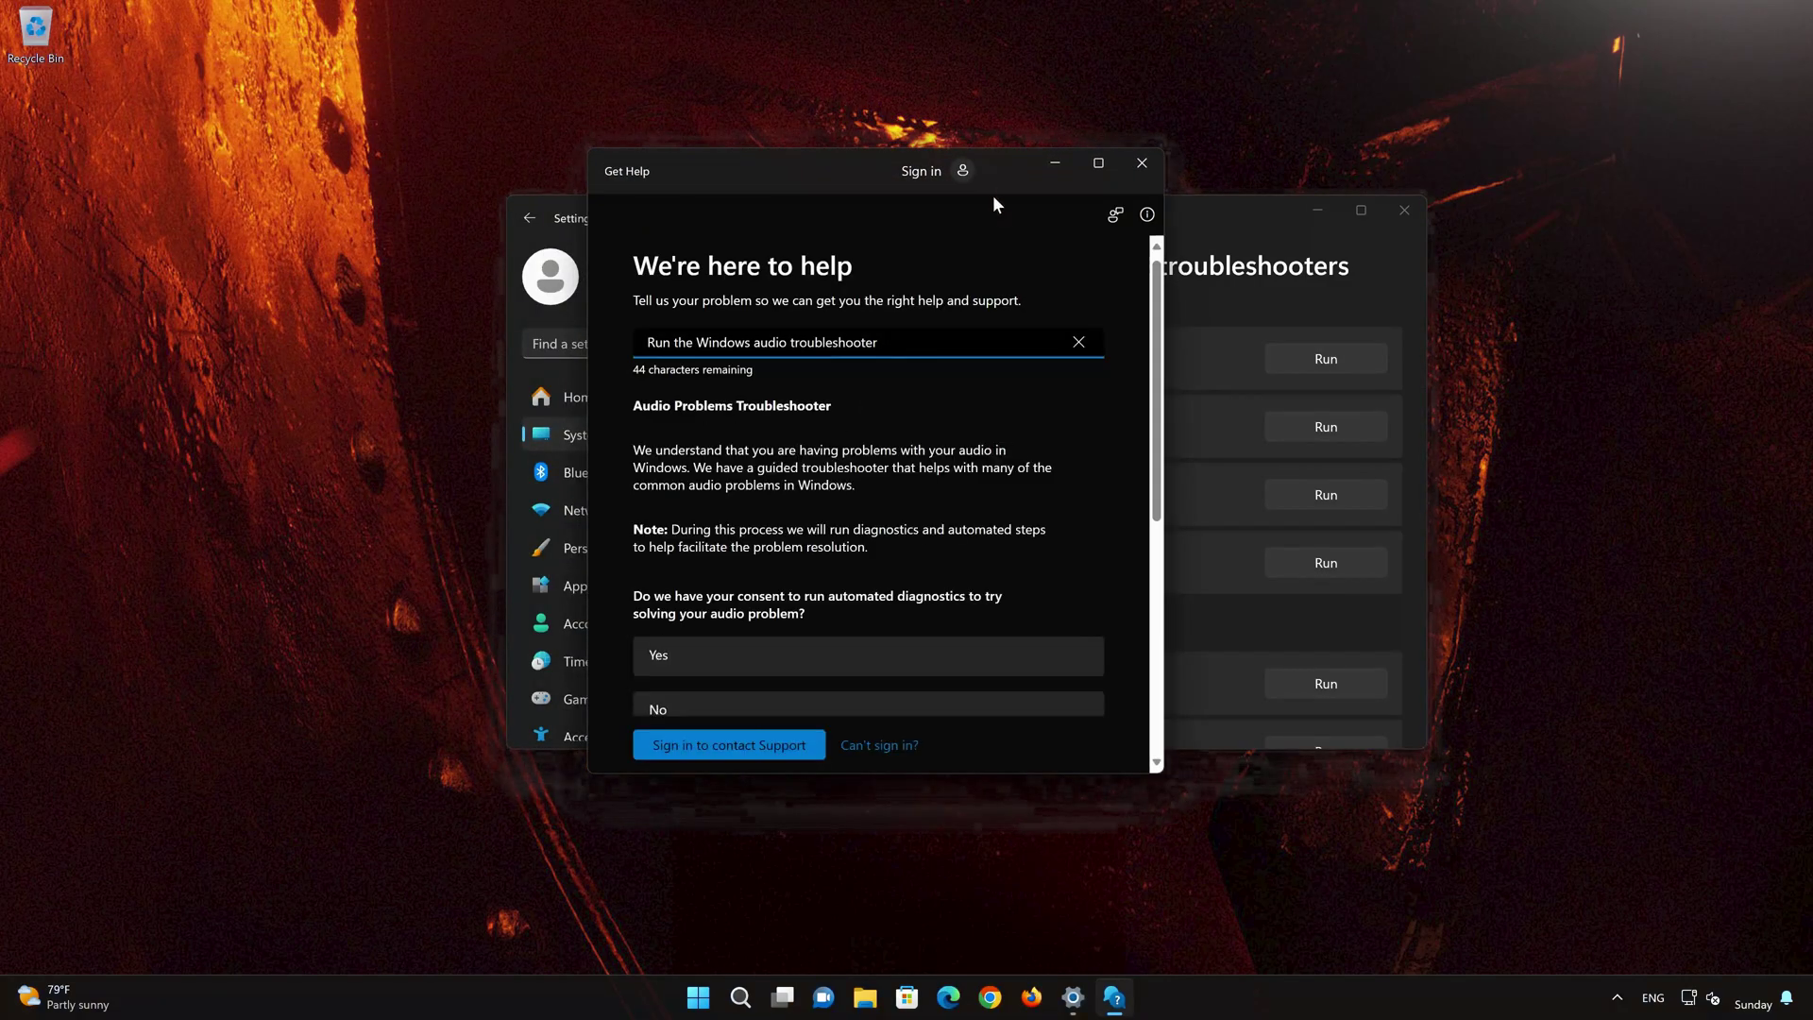
click(754, 668)
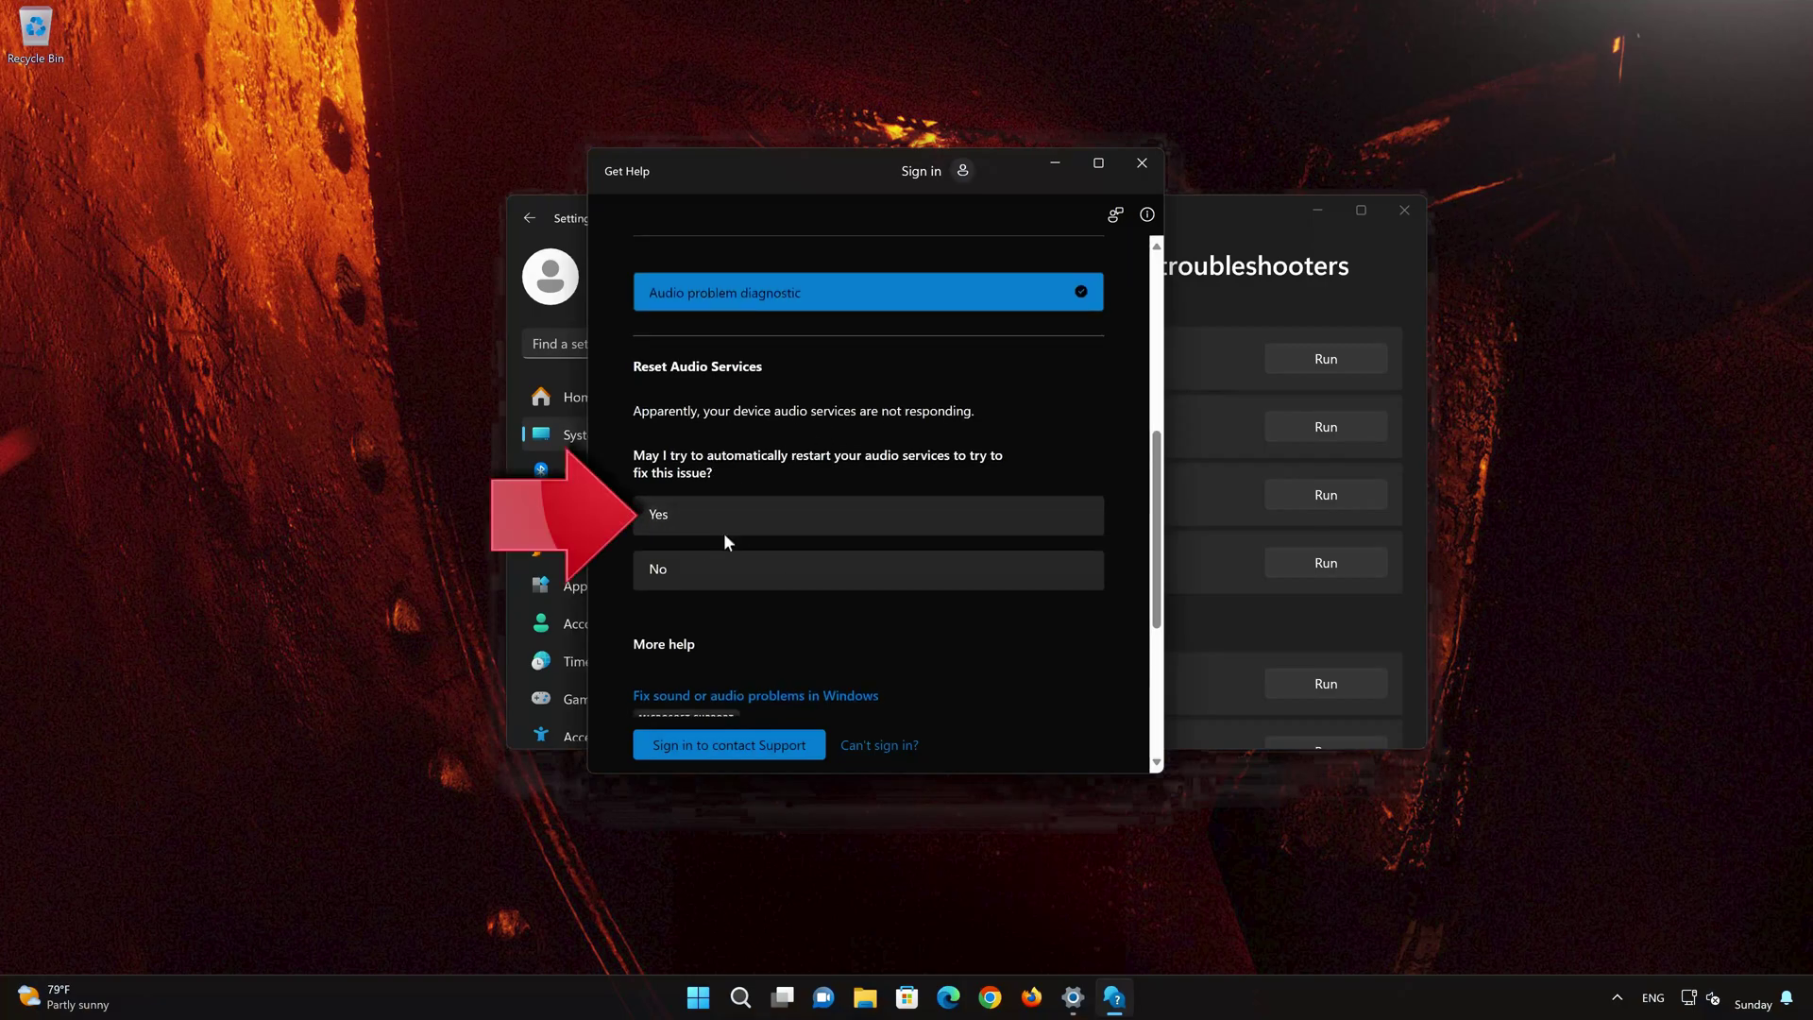
click(781, 522)
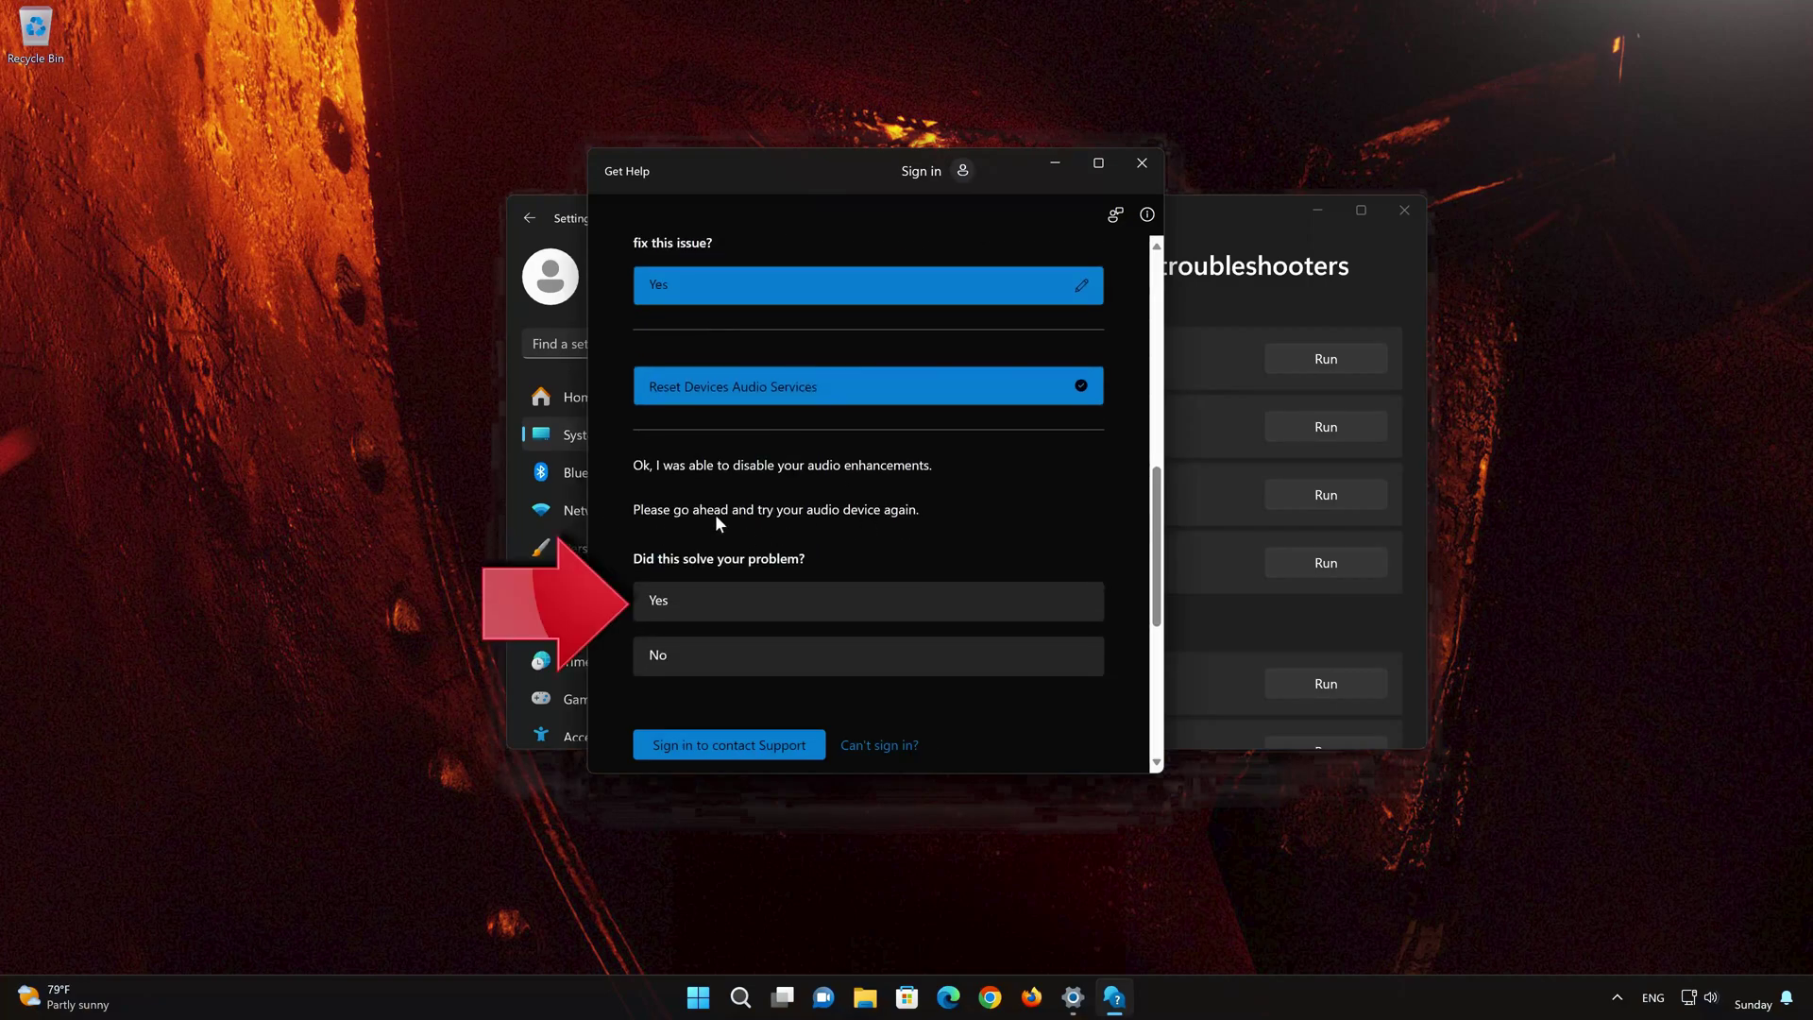
click(781, 607)
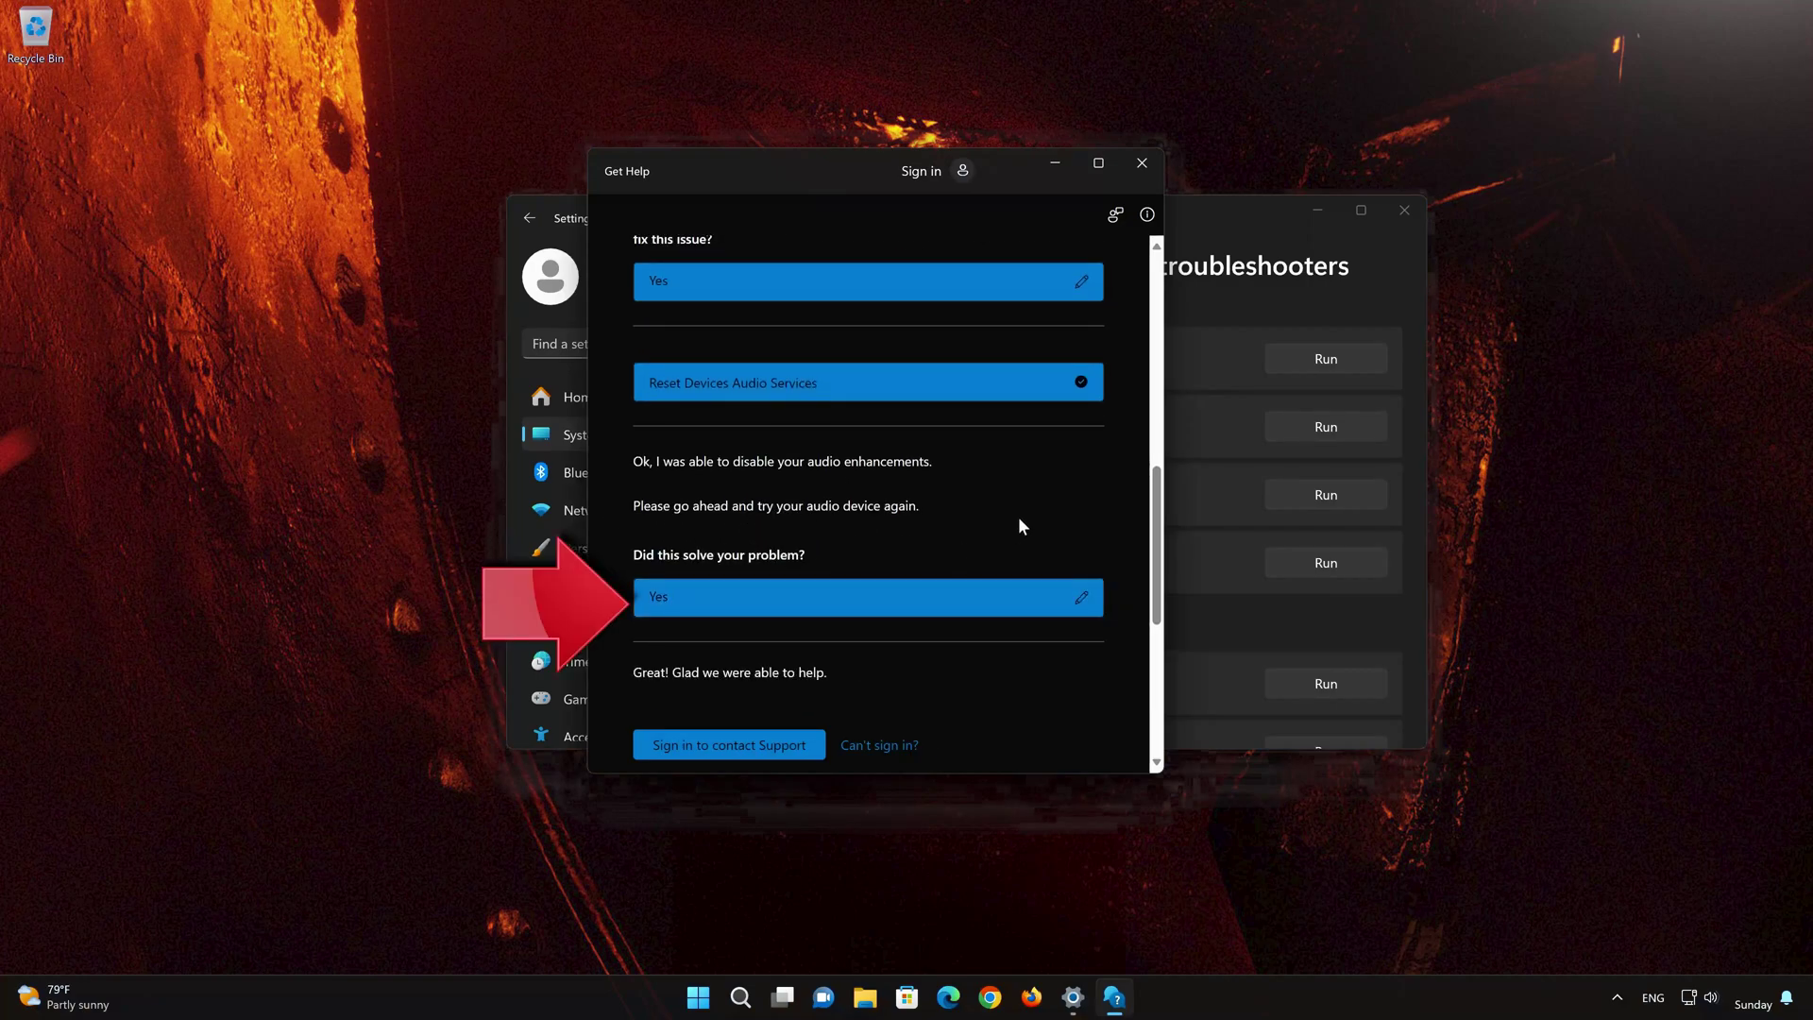
click(1143, 163)
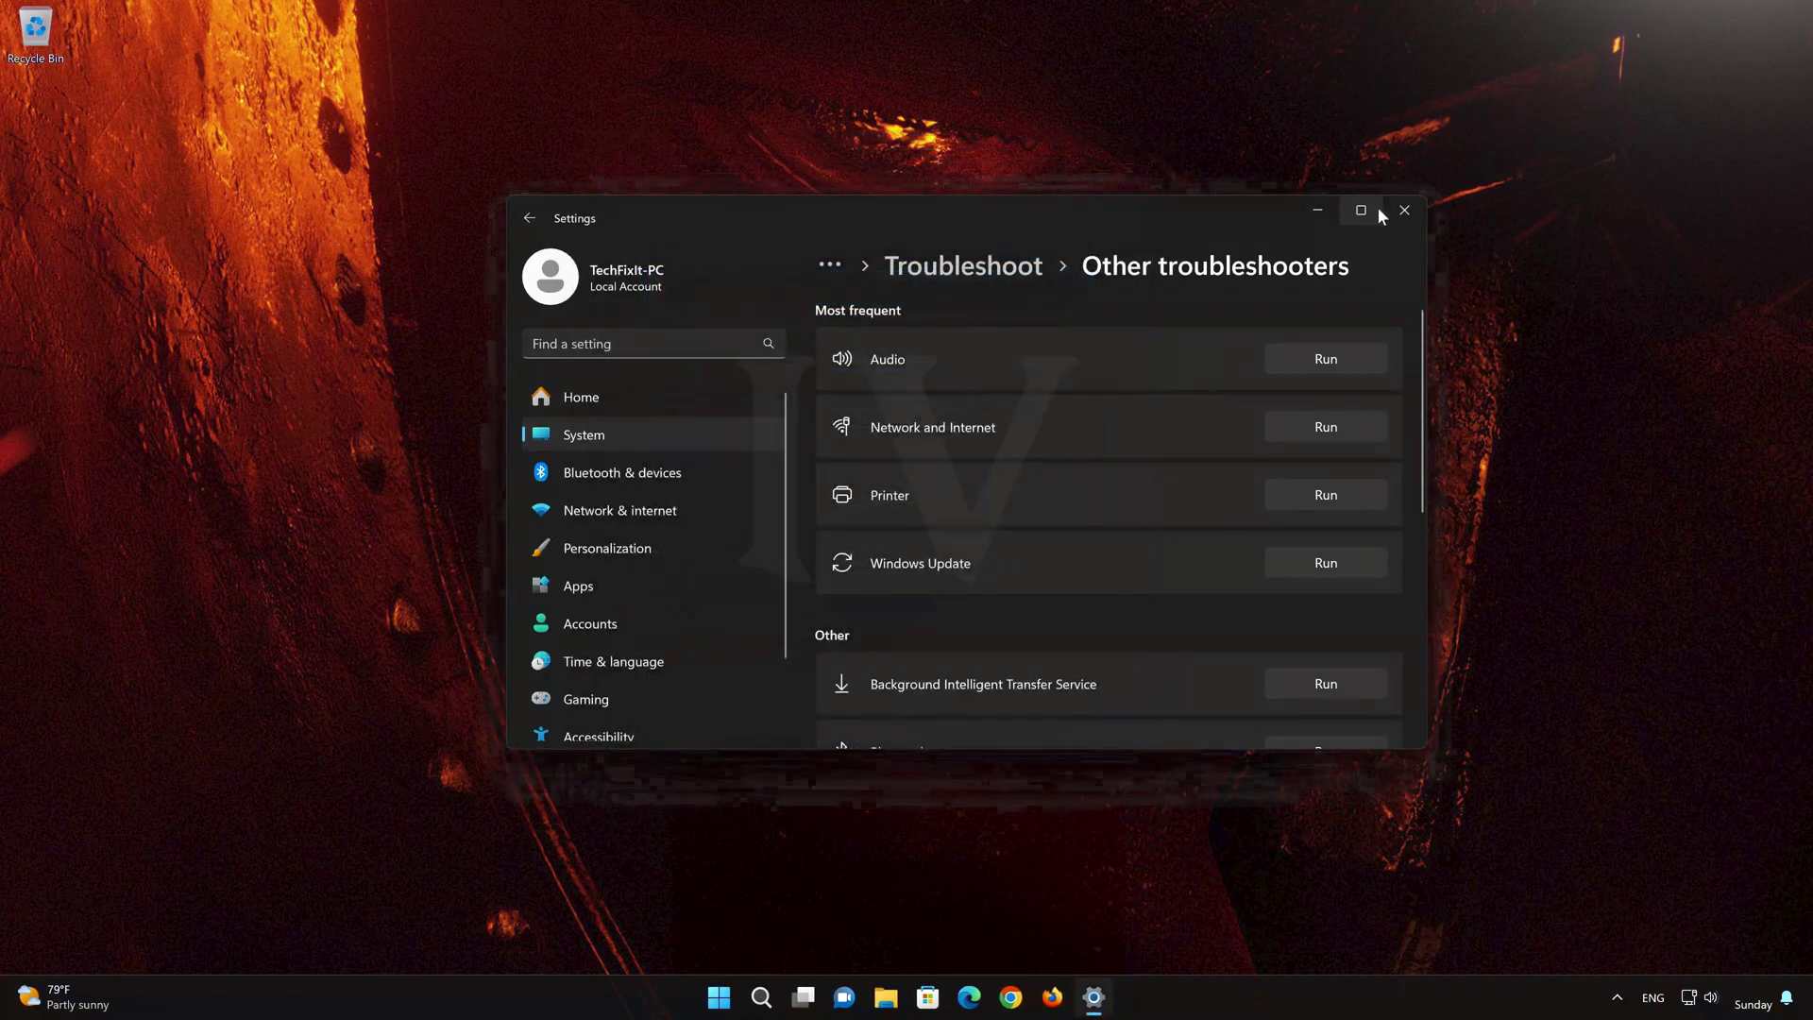
click(1403, 210)
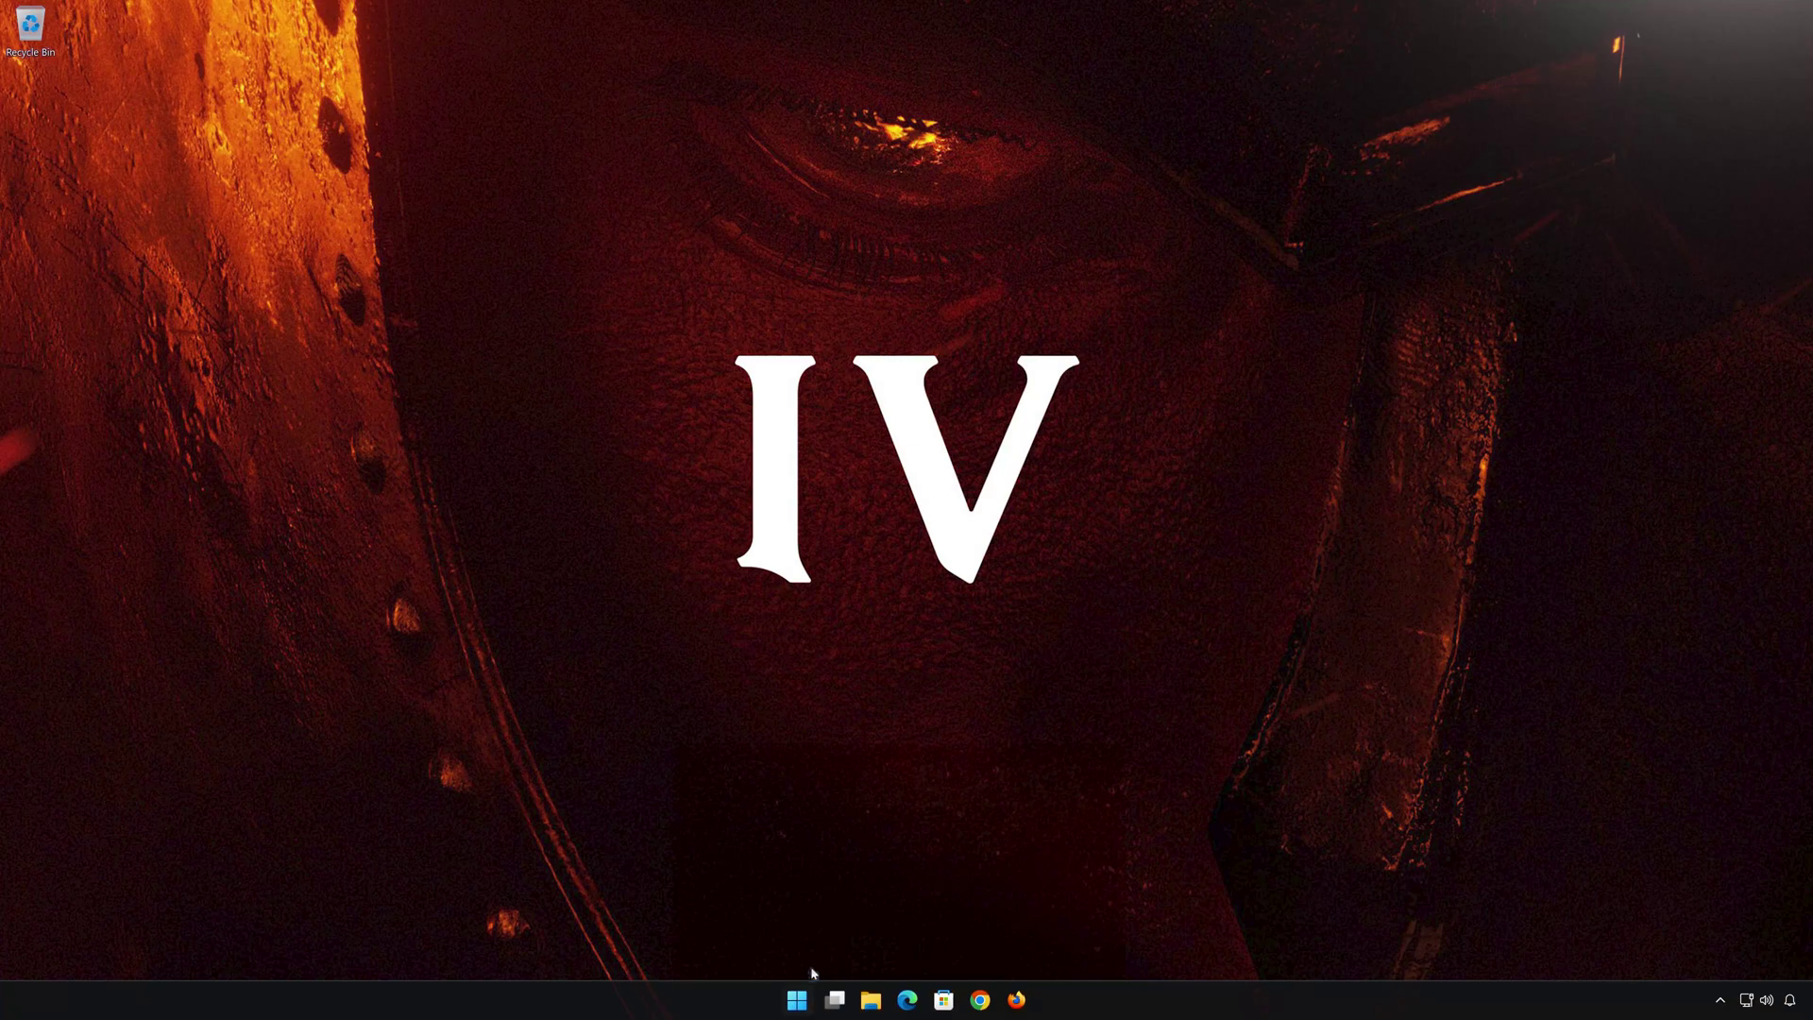
Step: Search for "device manager", open Device Manager and move its window to the middle of the desktop
click(798, 1001)
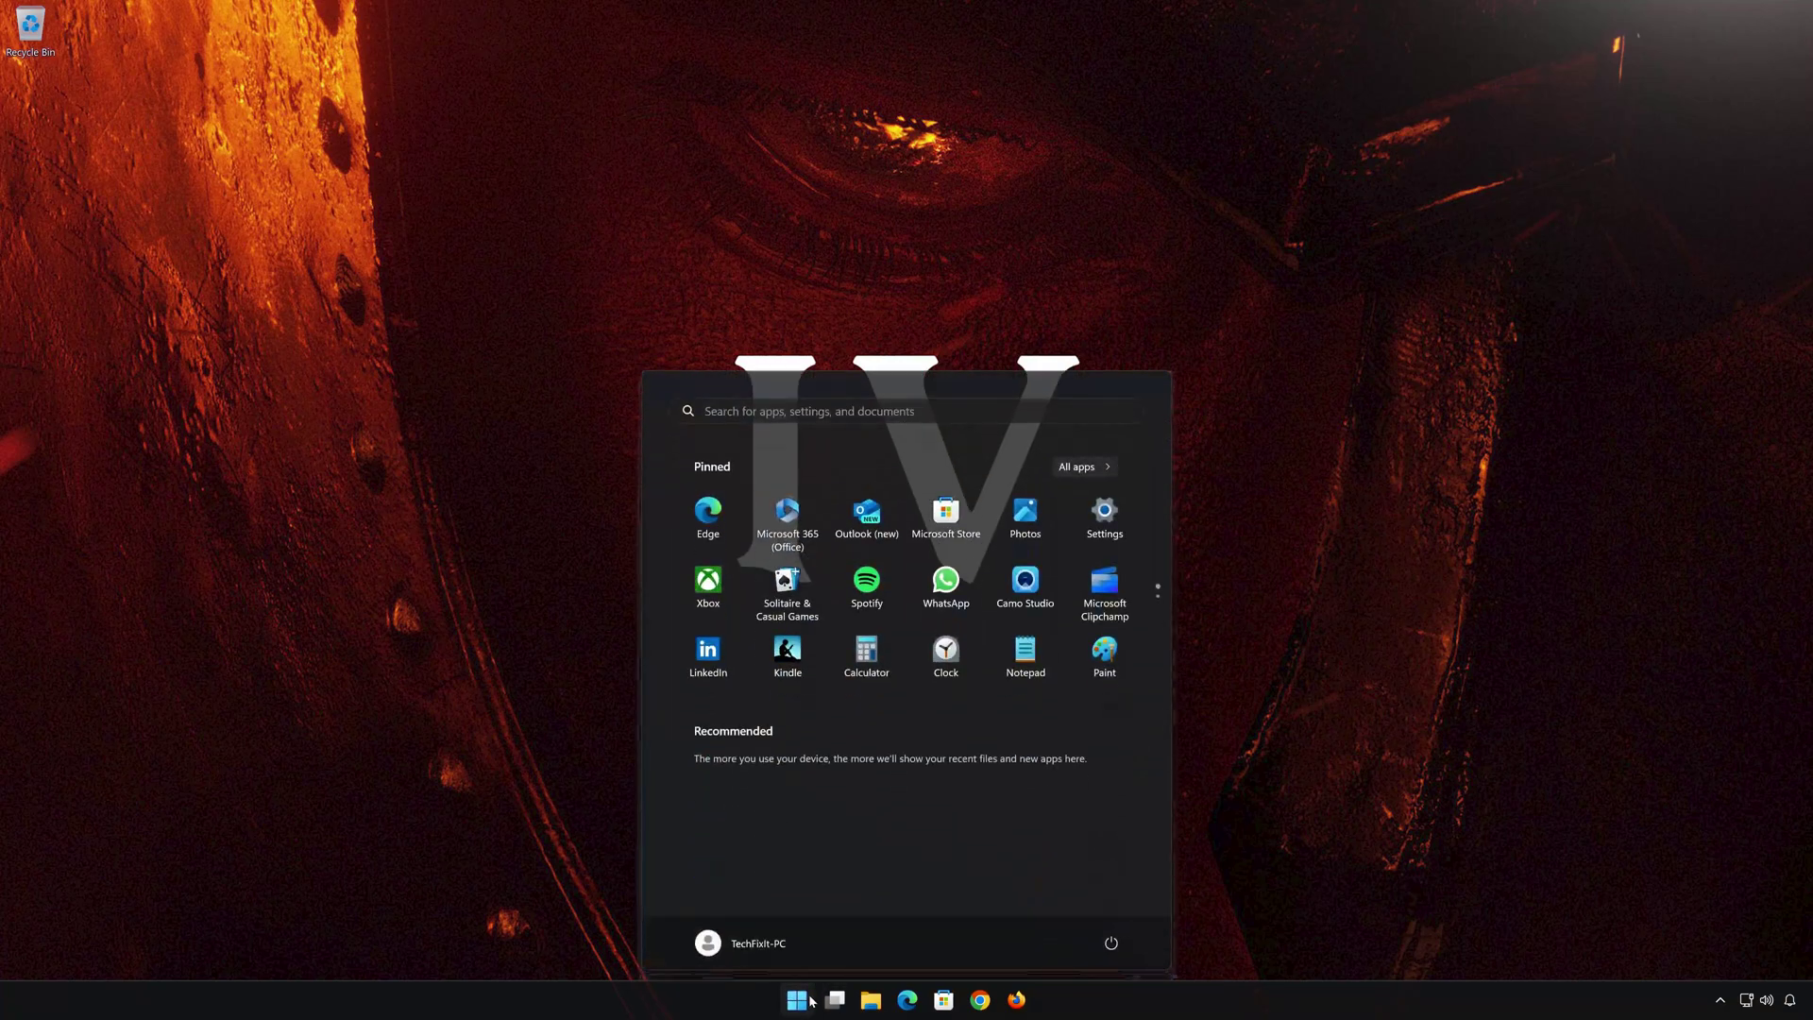
text(devic)
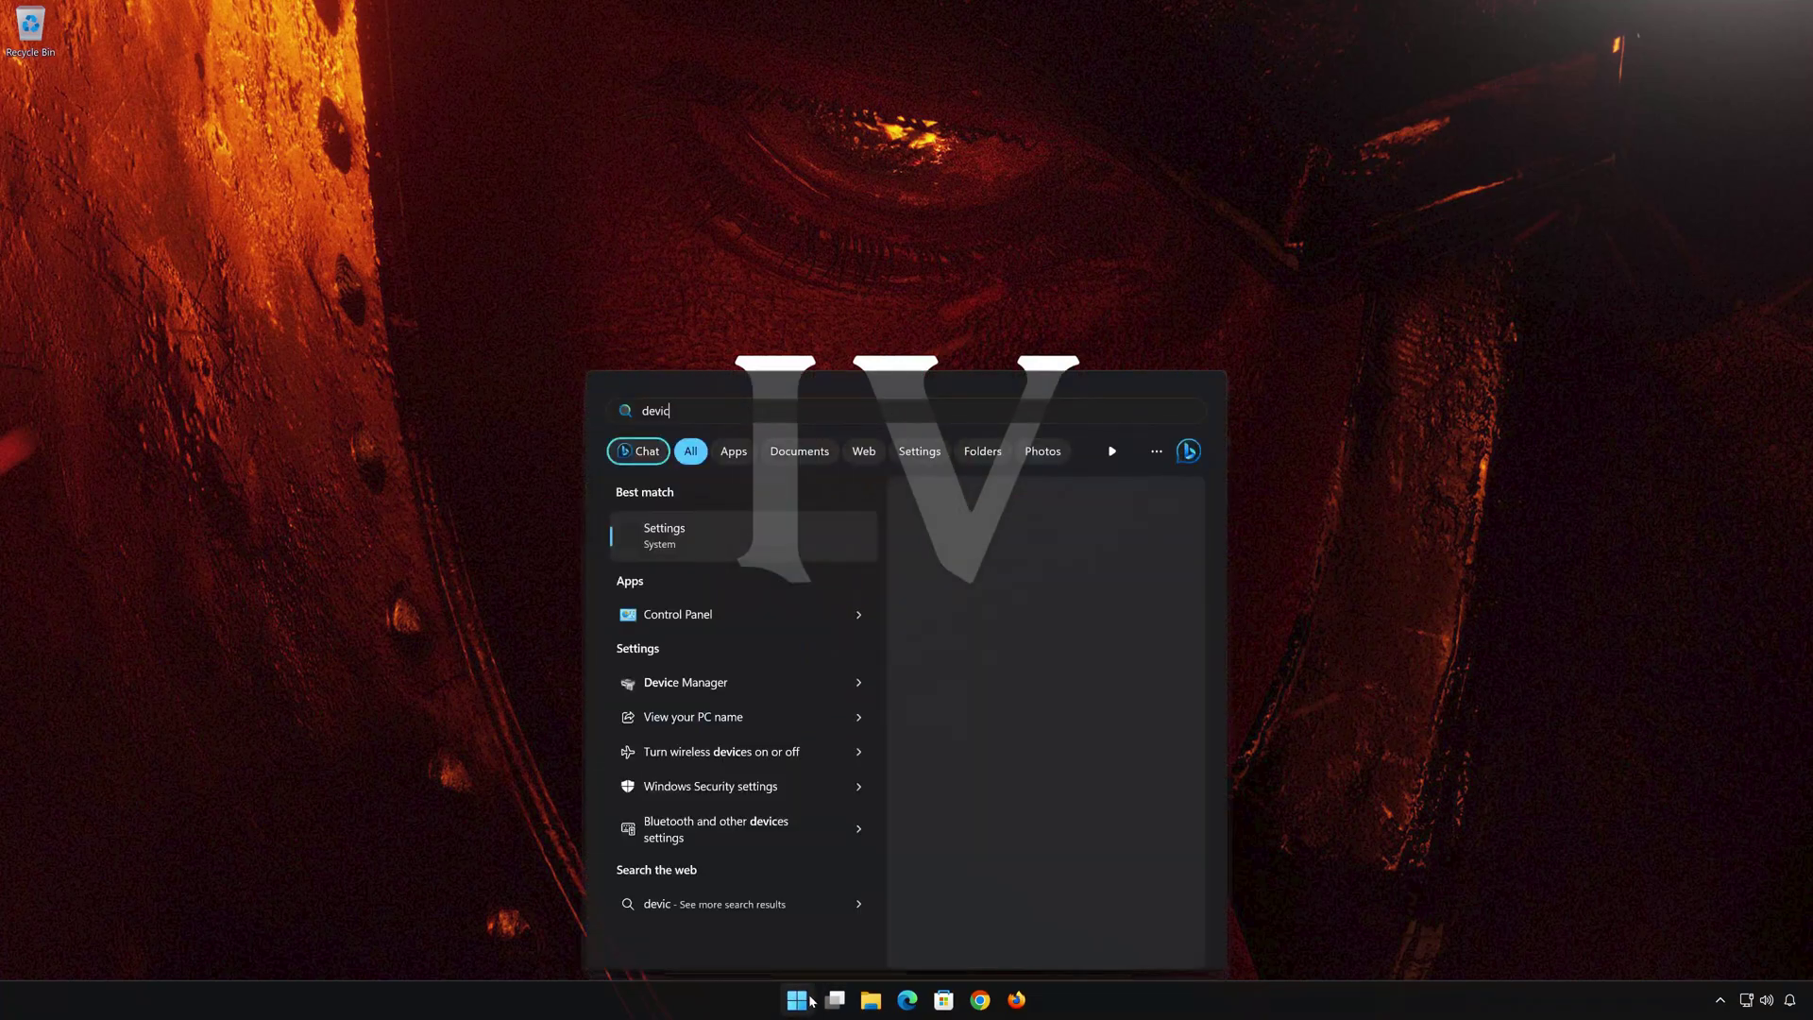
text(e manager)
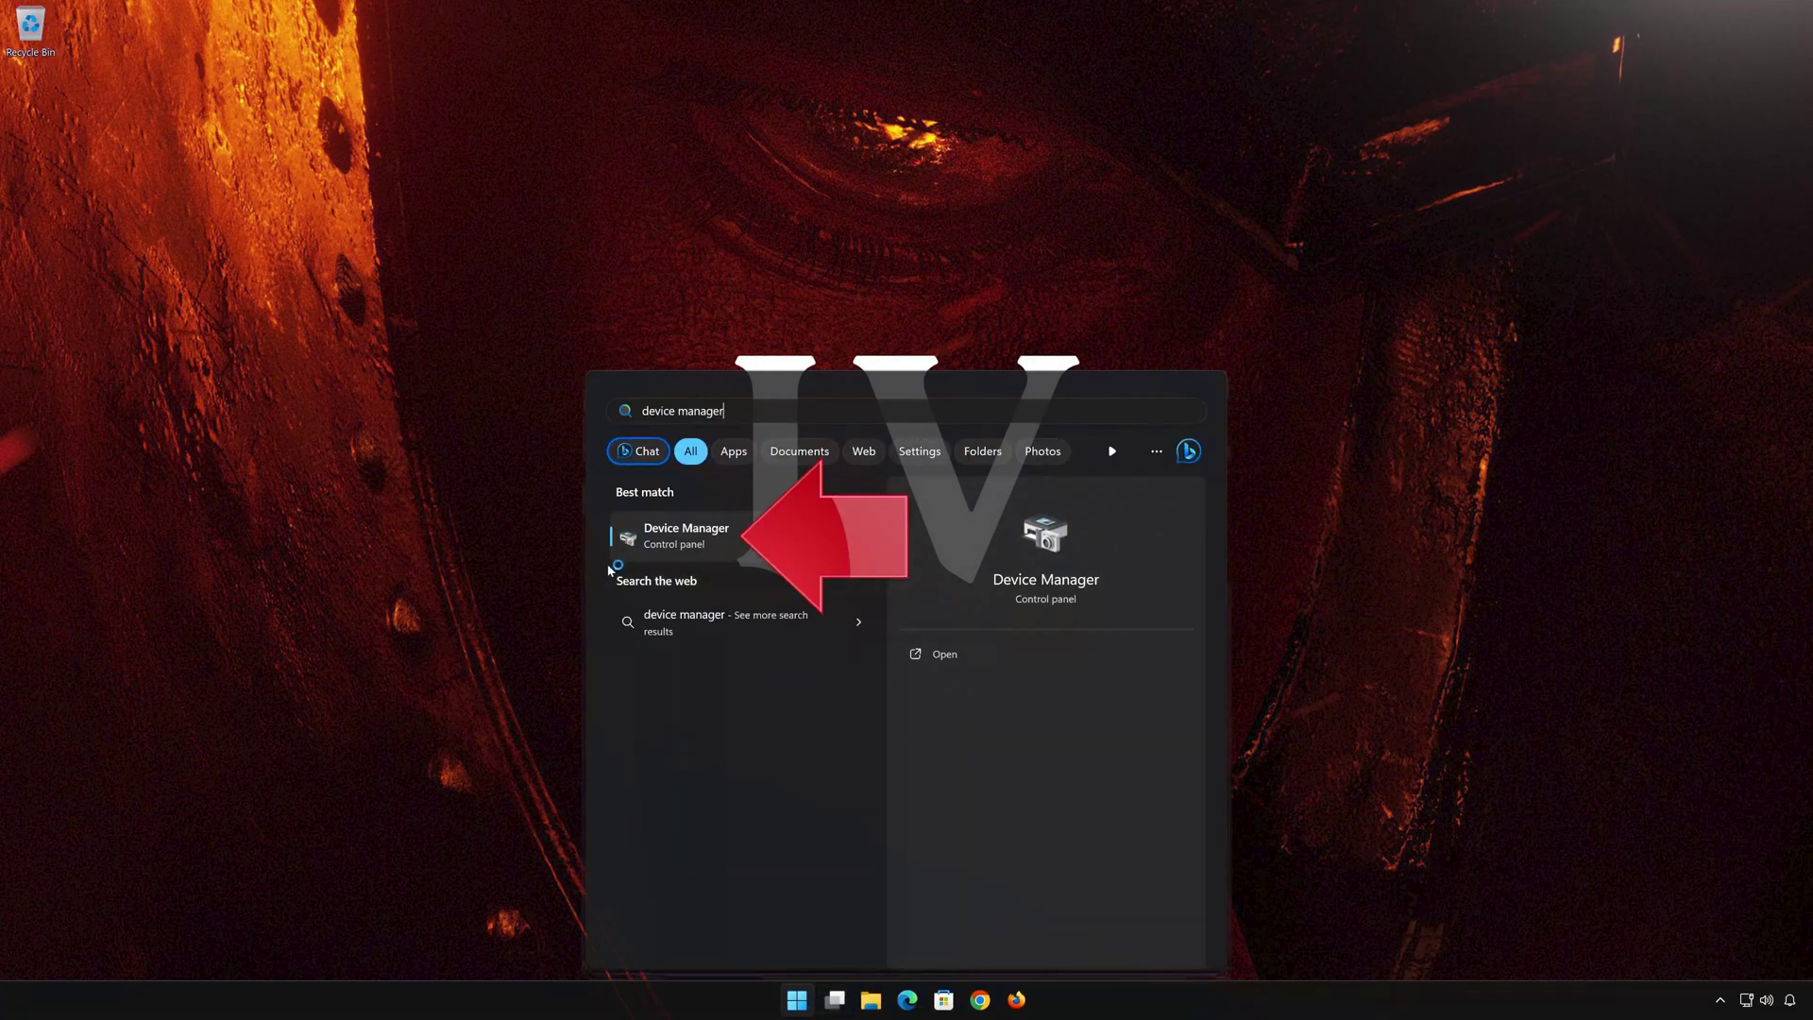
click(717, 539)
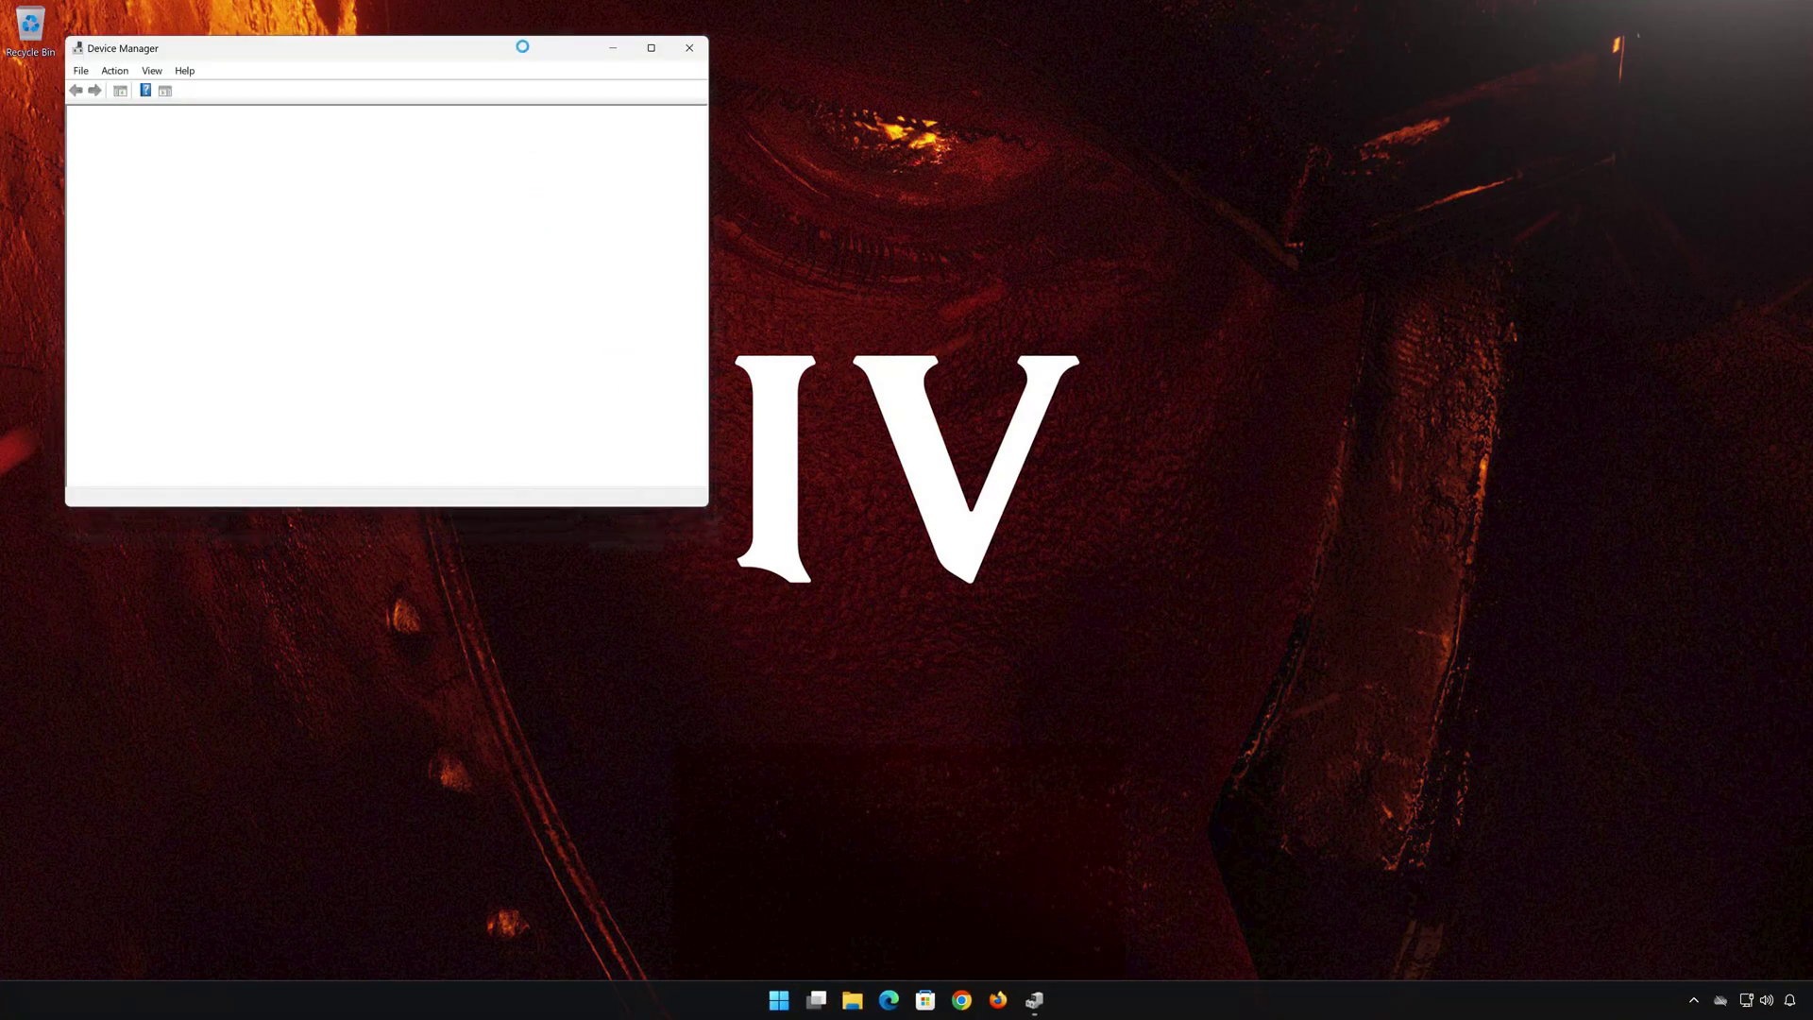
drag(524, 52, 1114, 222)
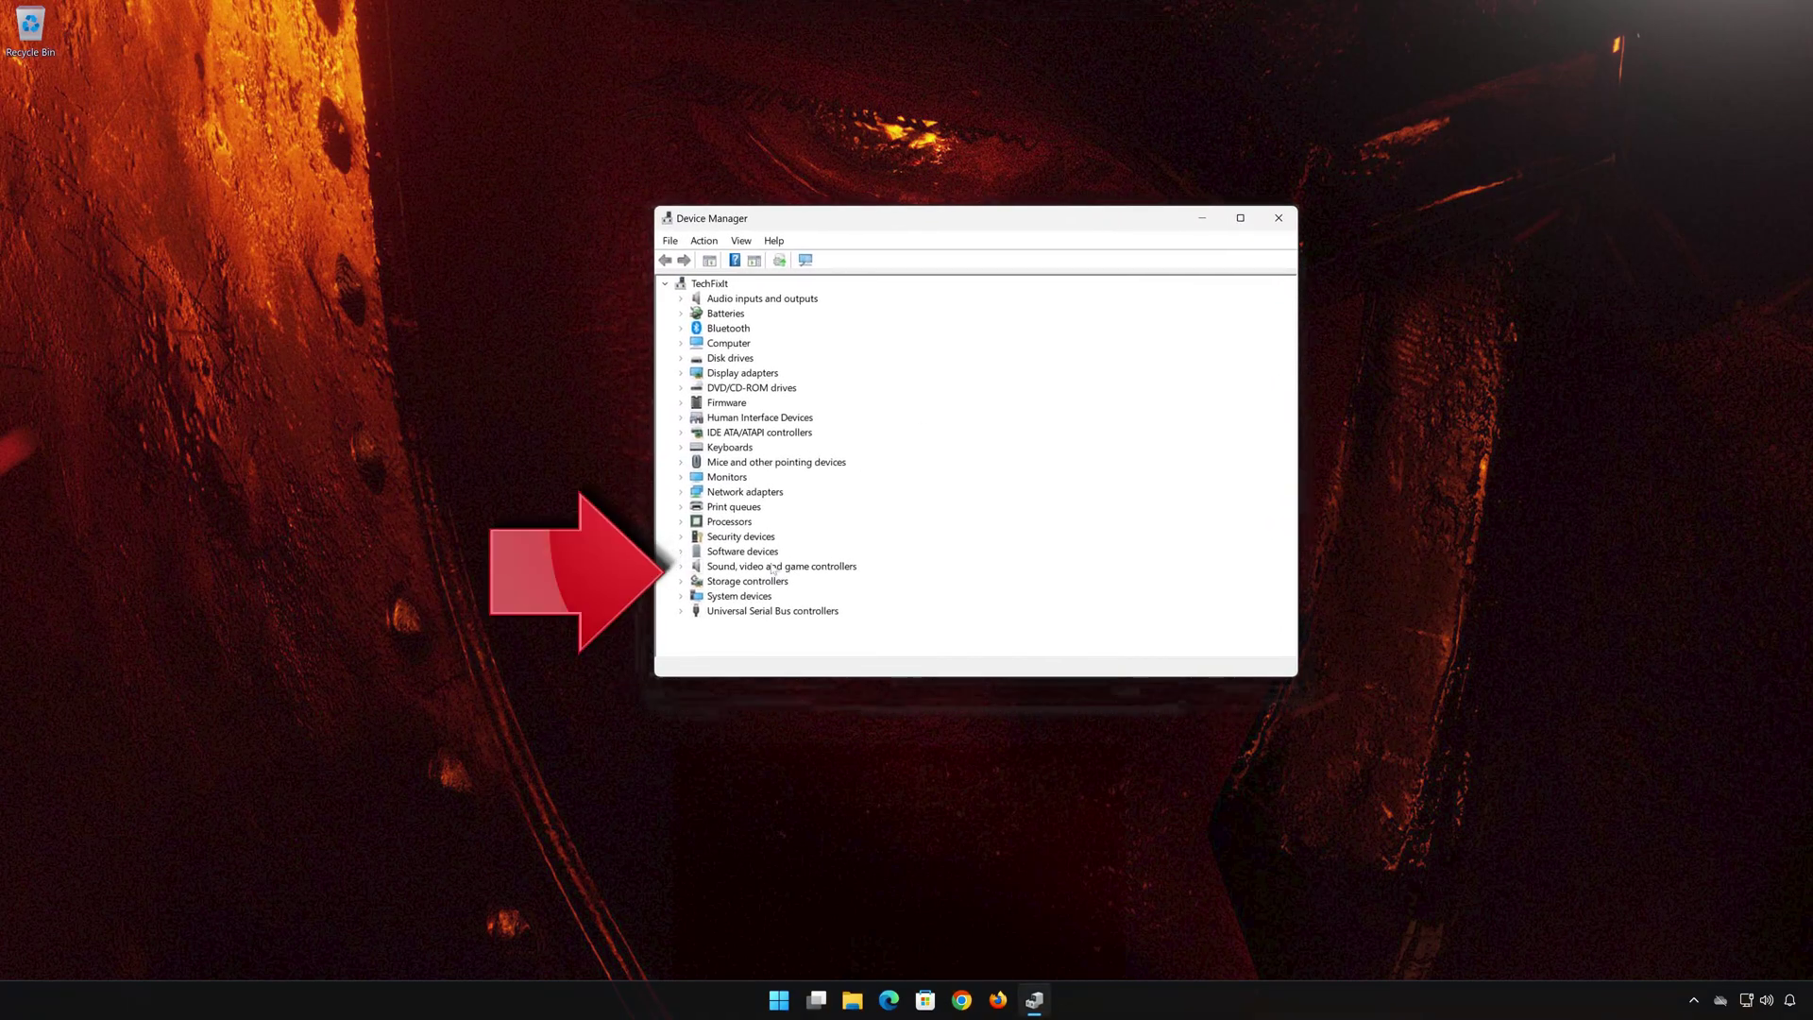
Step: Open the properties of the High Definition Audio Device under Sound, video and game controllers
click(680, 568)
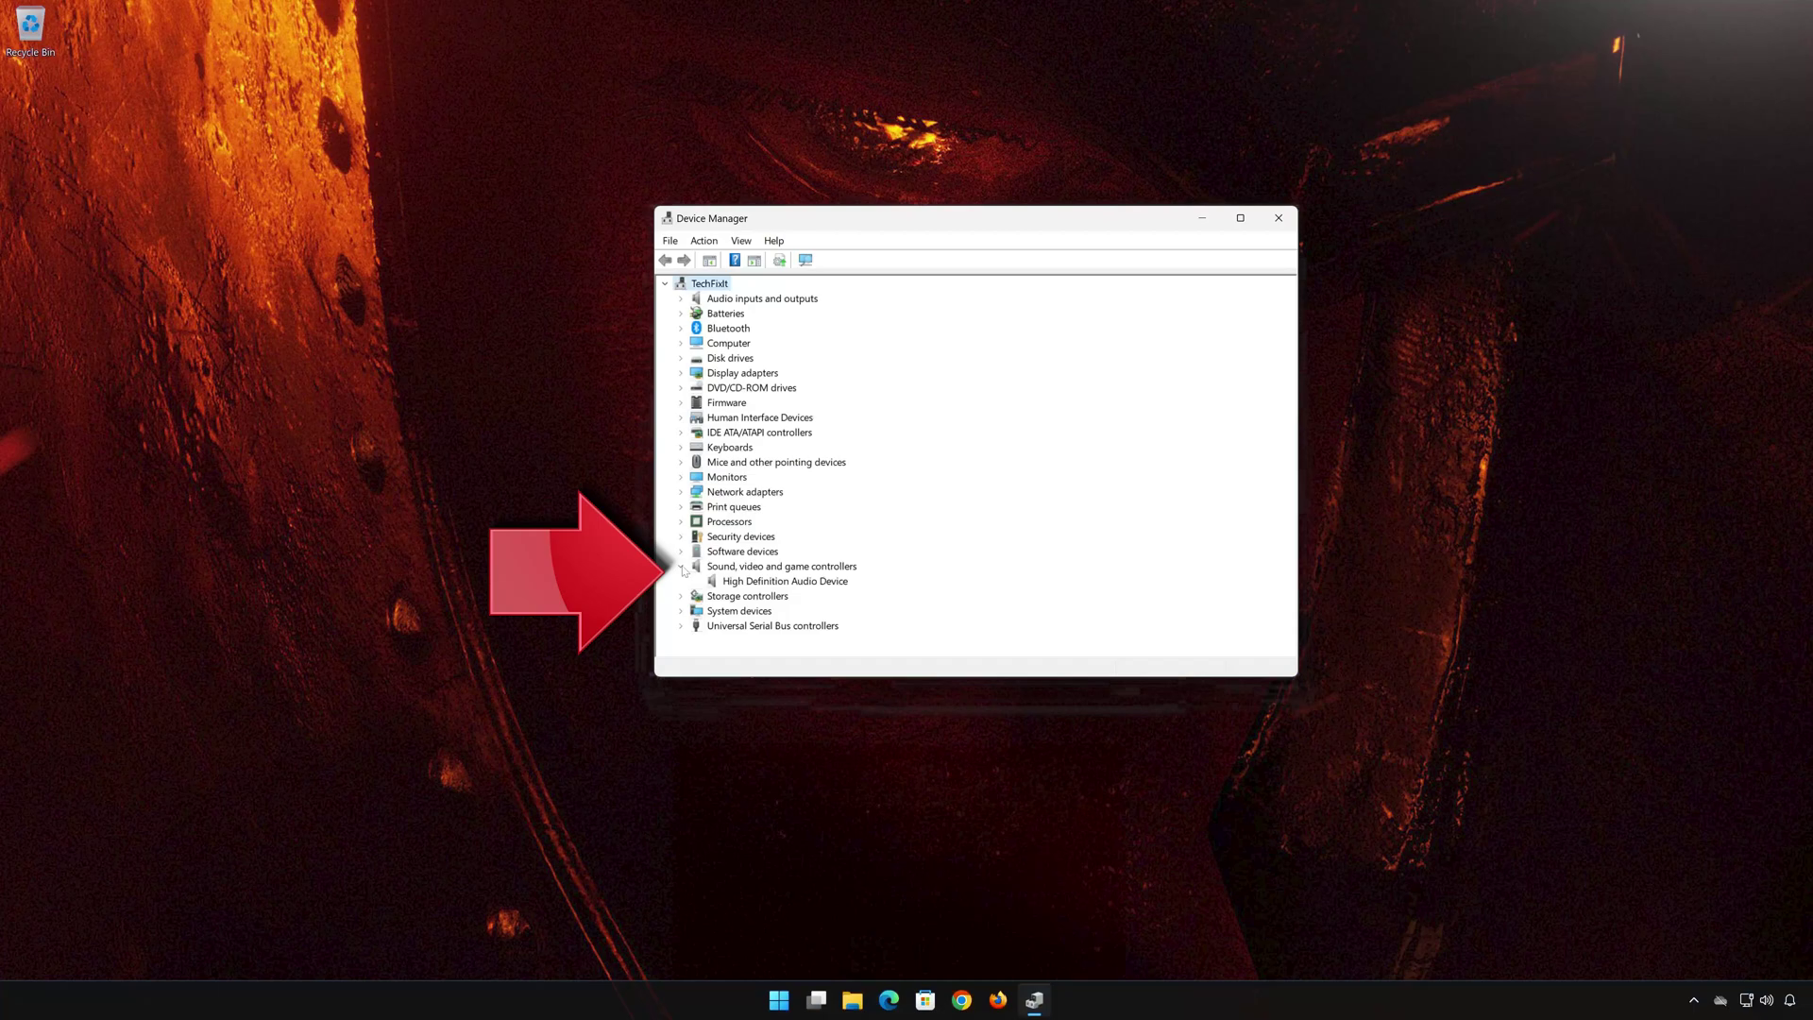
click(823, 583)
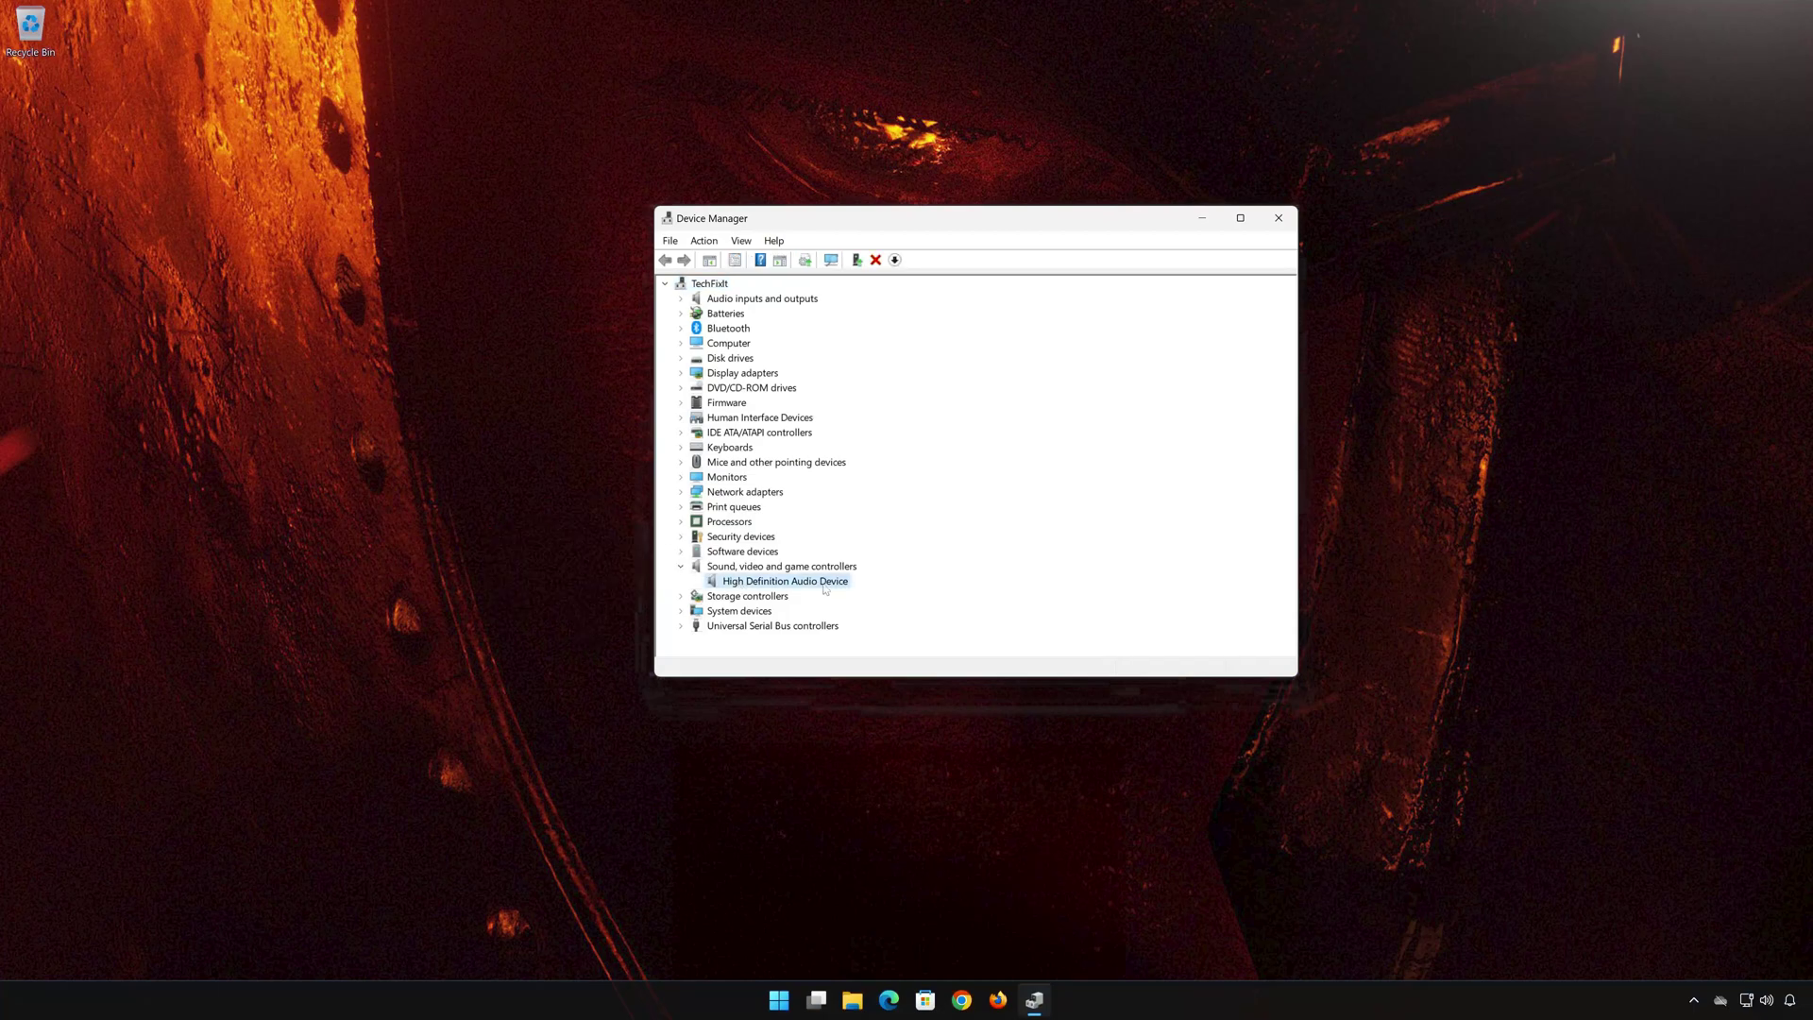
right_click(788, 582)
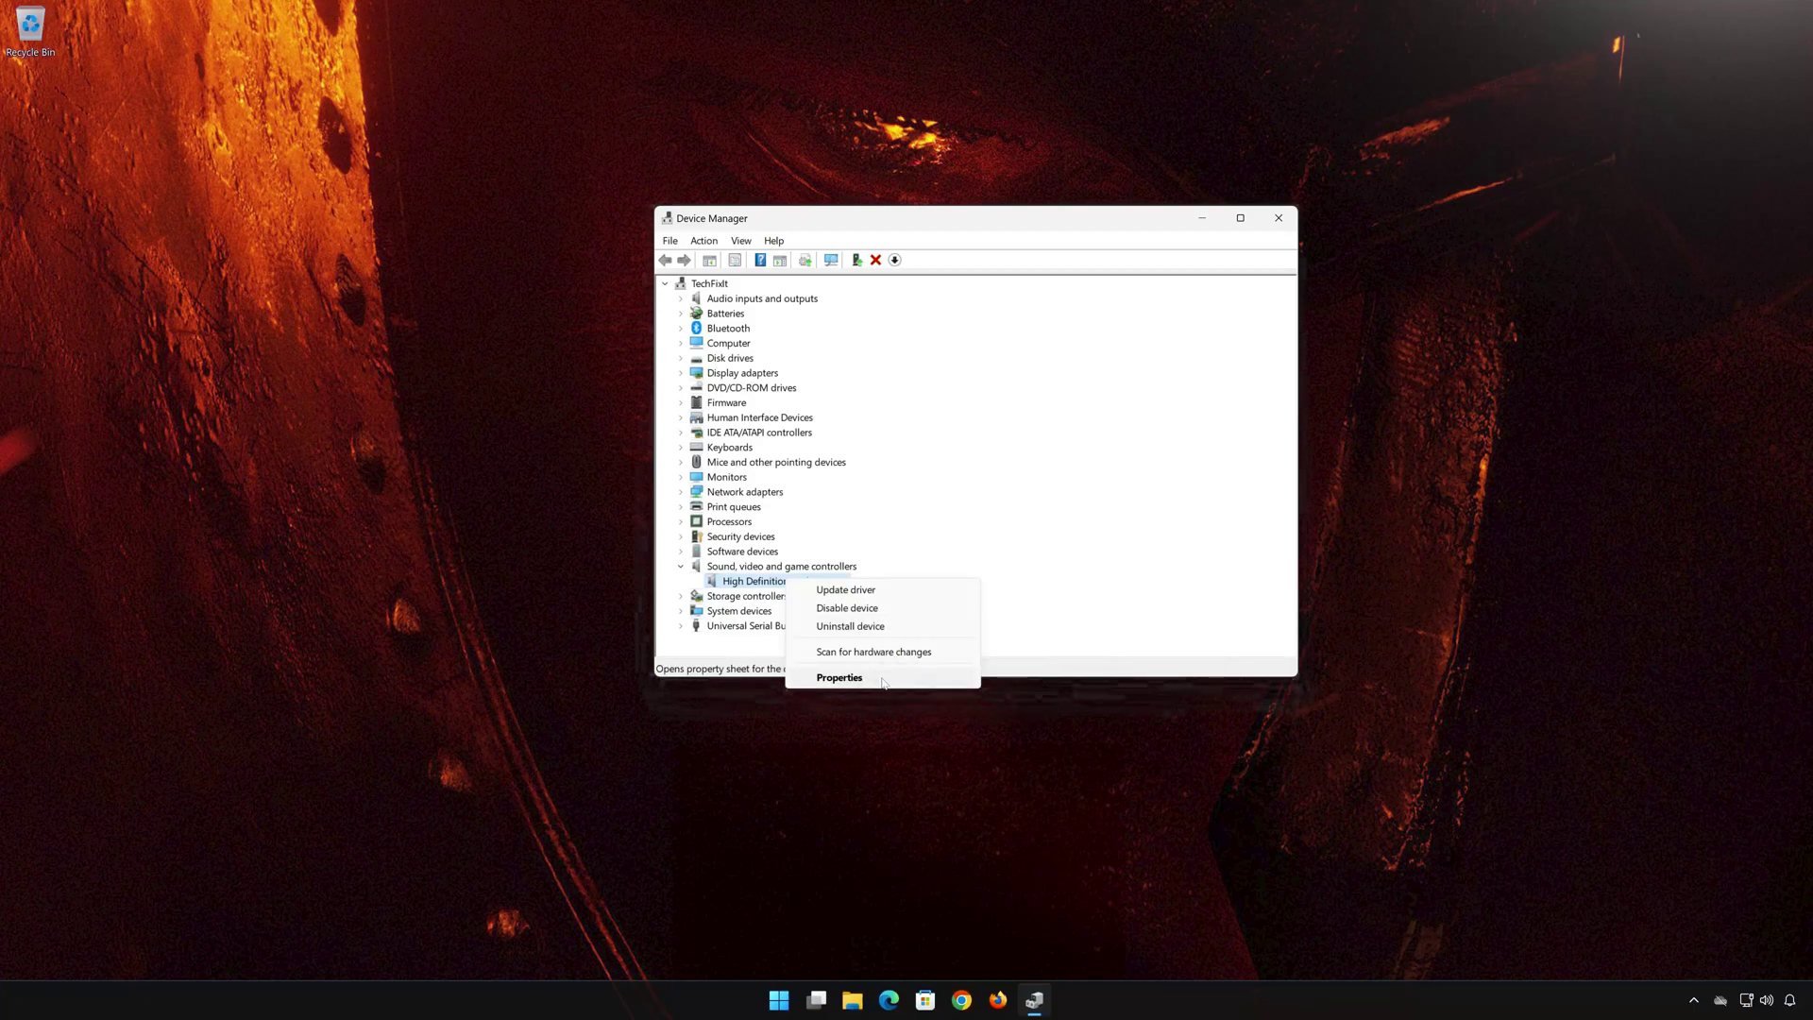
click(840, 678)
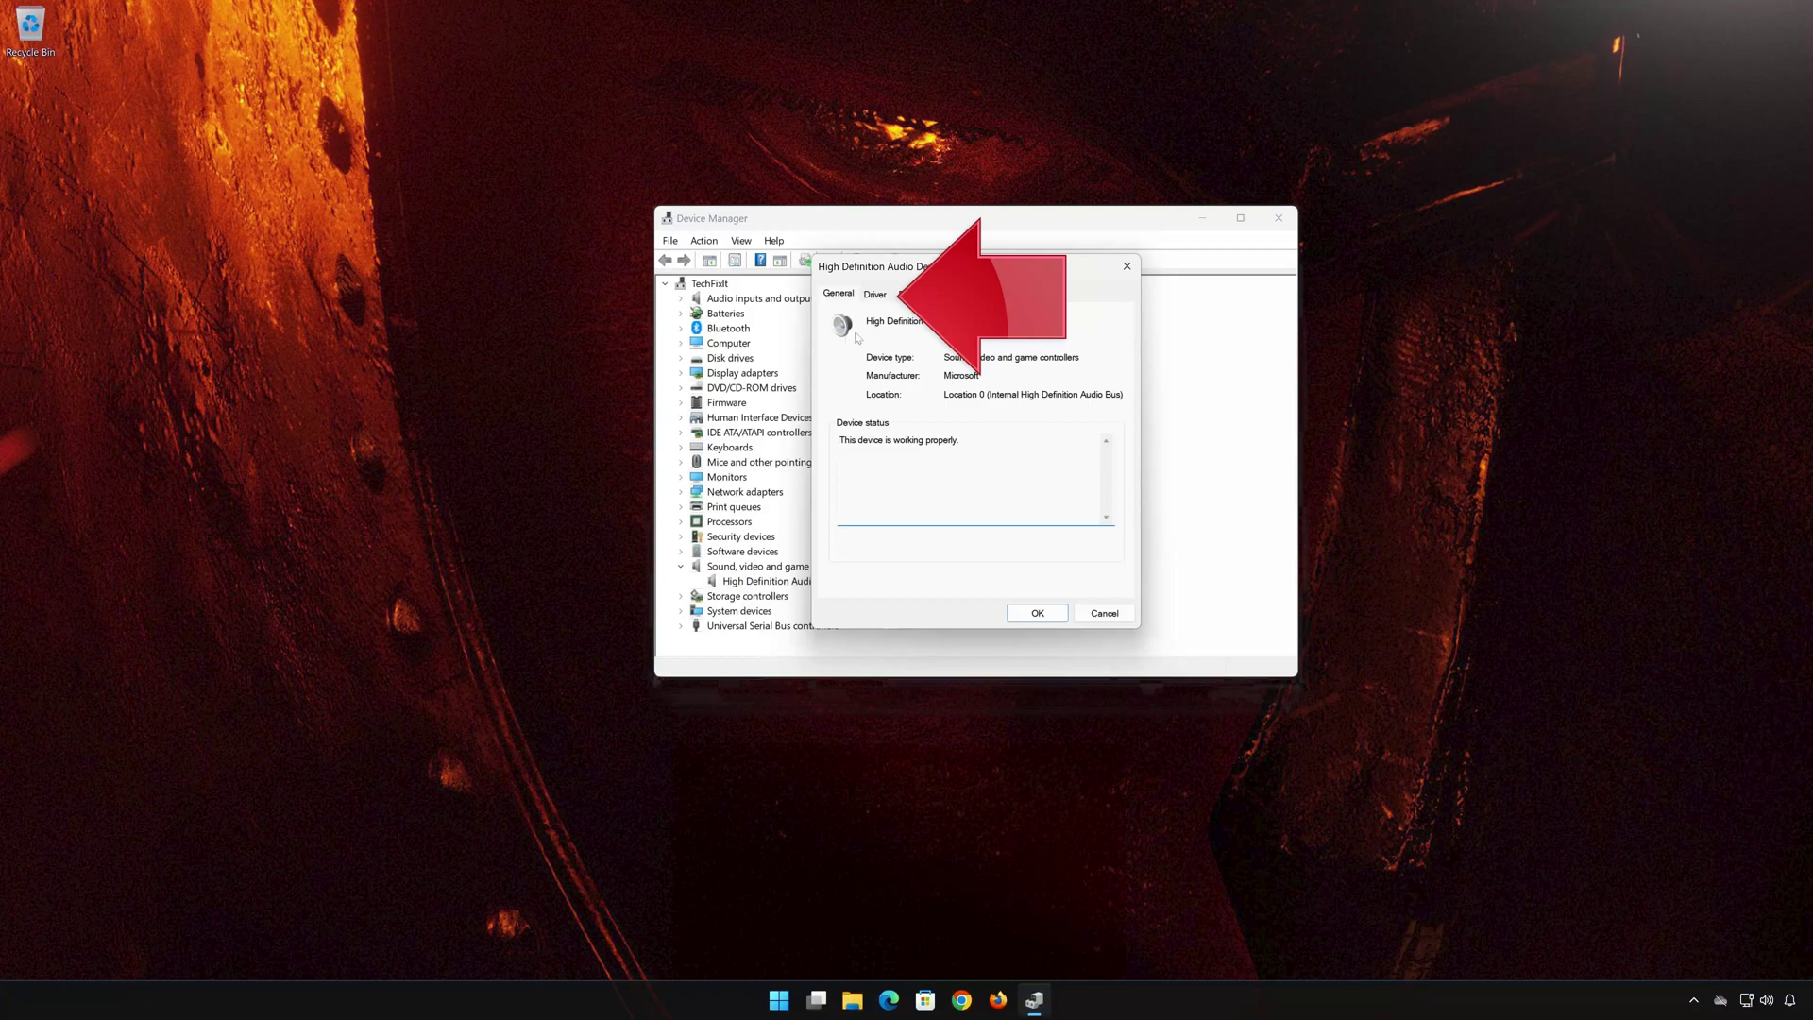
Step: Update the device's driver manually by installing High Definition Audio Device from the list of available drivers on the computer, accepting the compatibility warning
click(874, 296)
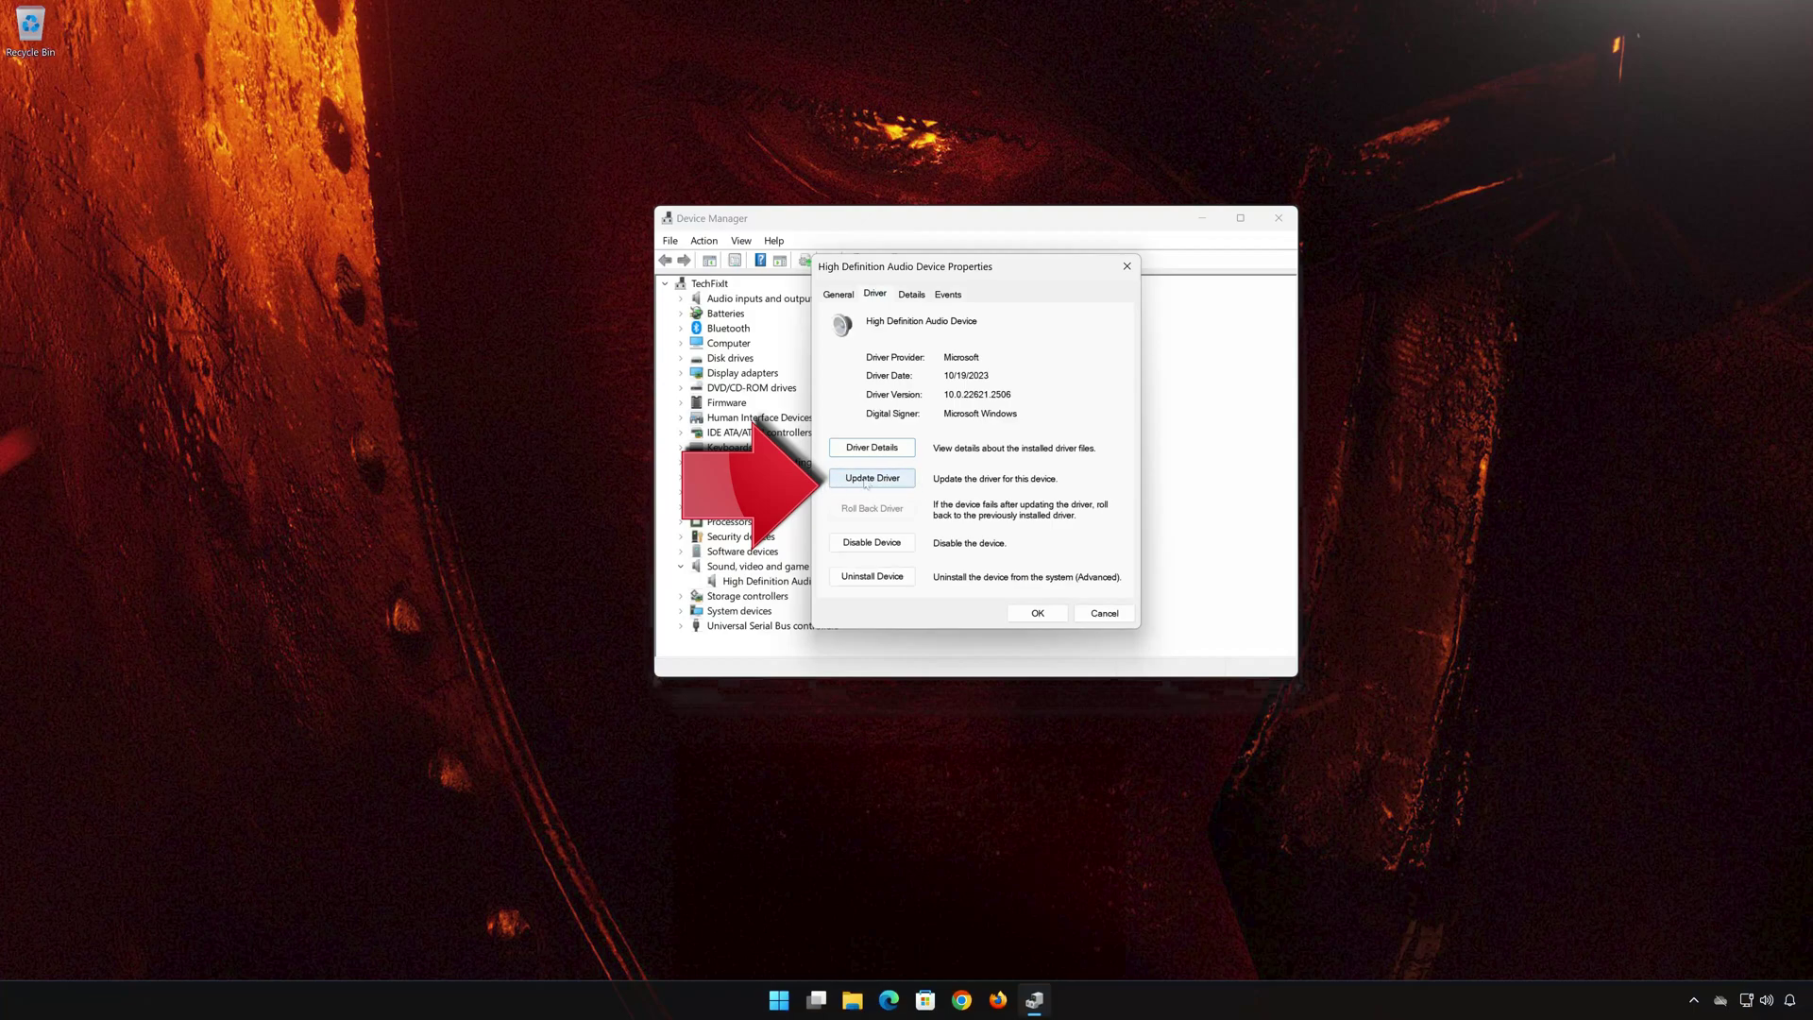
click(878, 481)
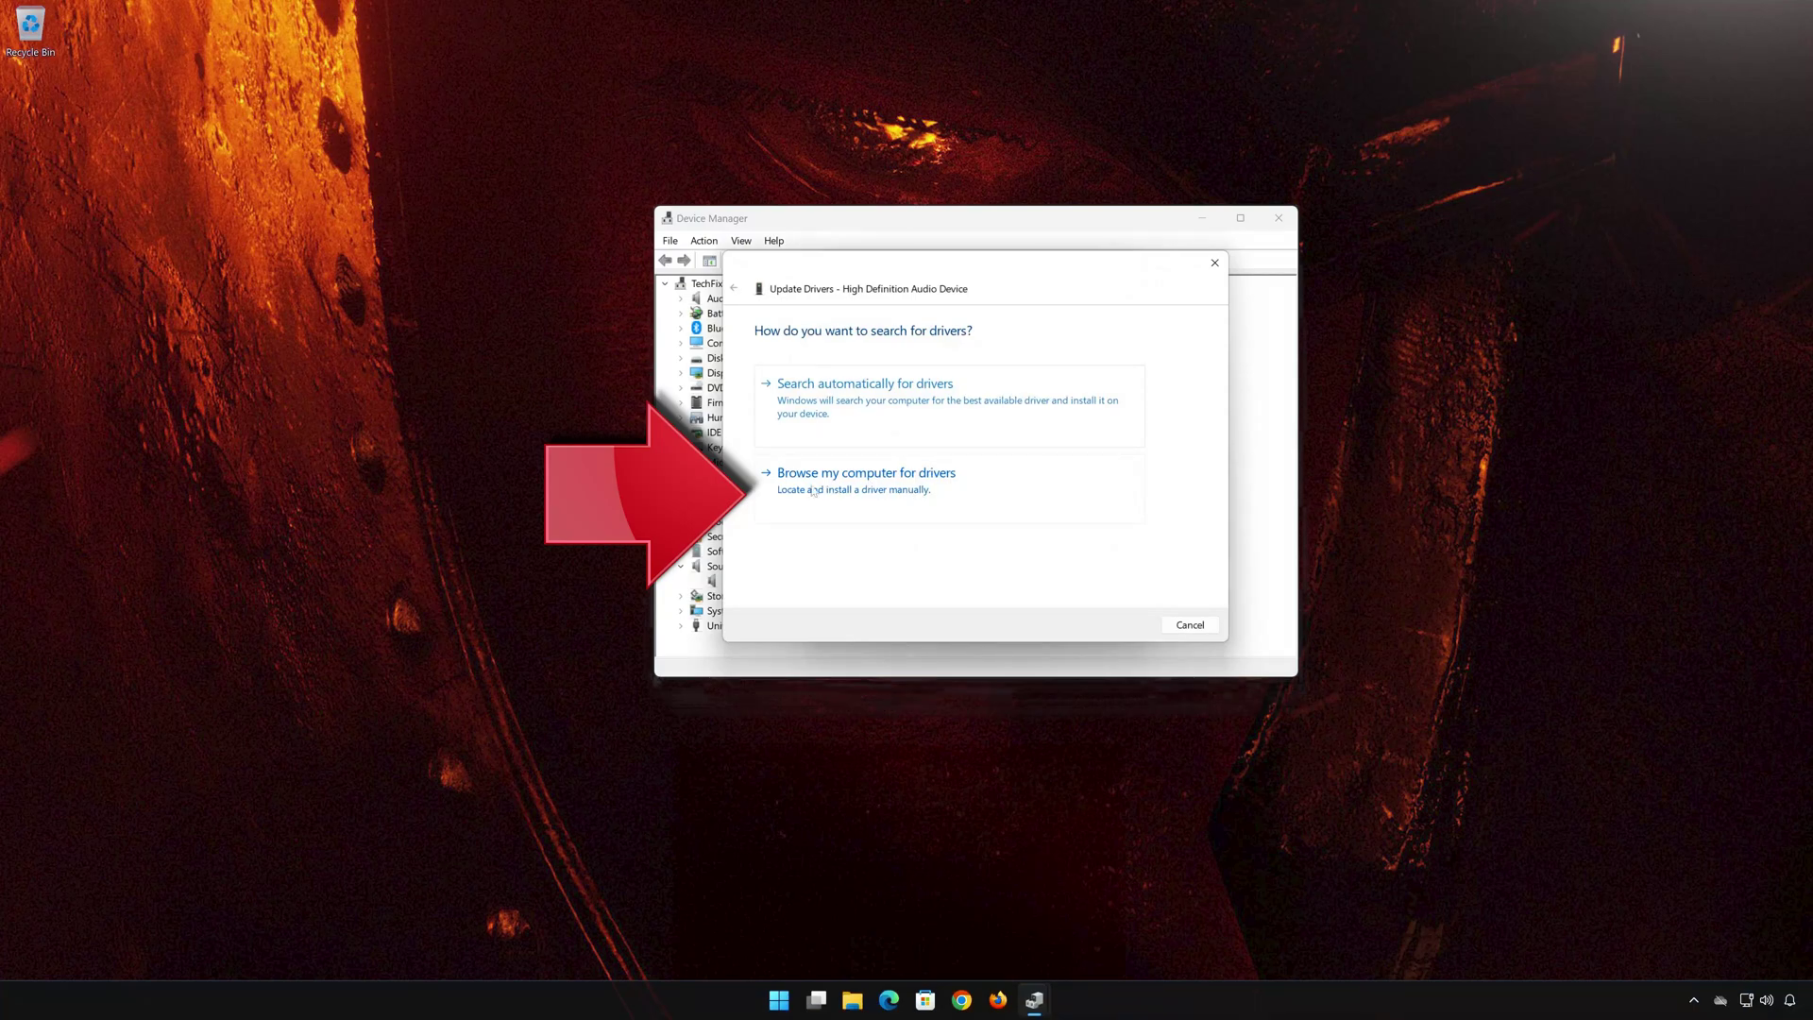
click(863, 492)
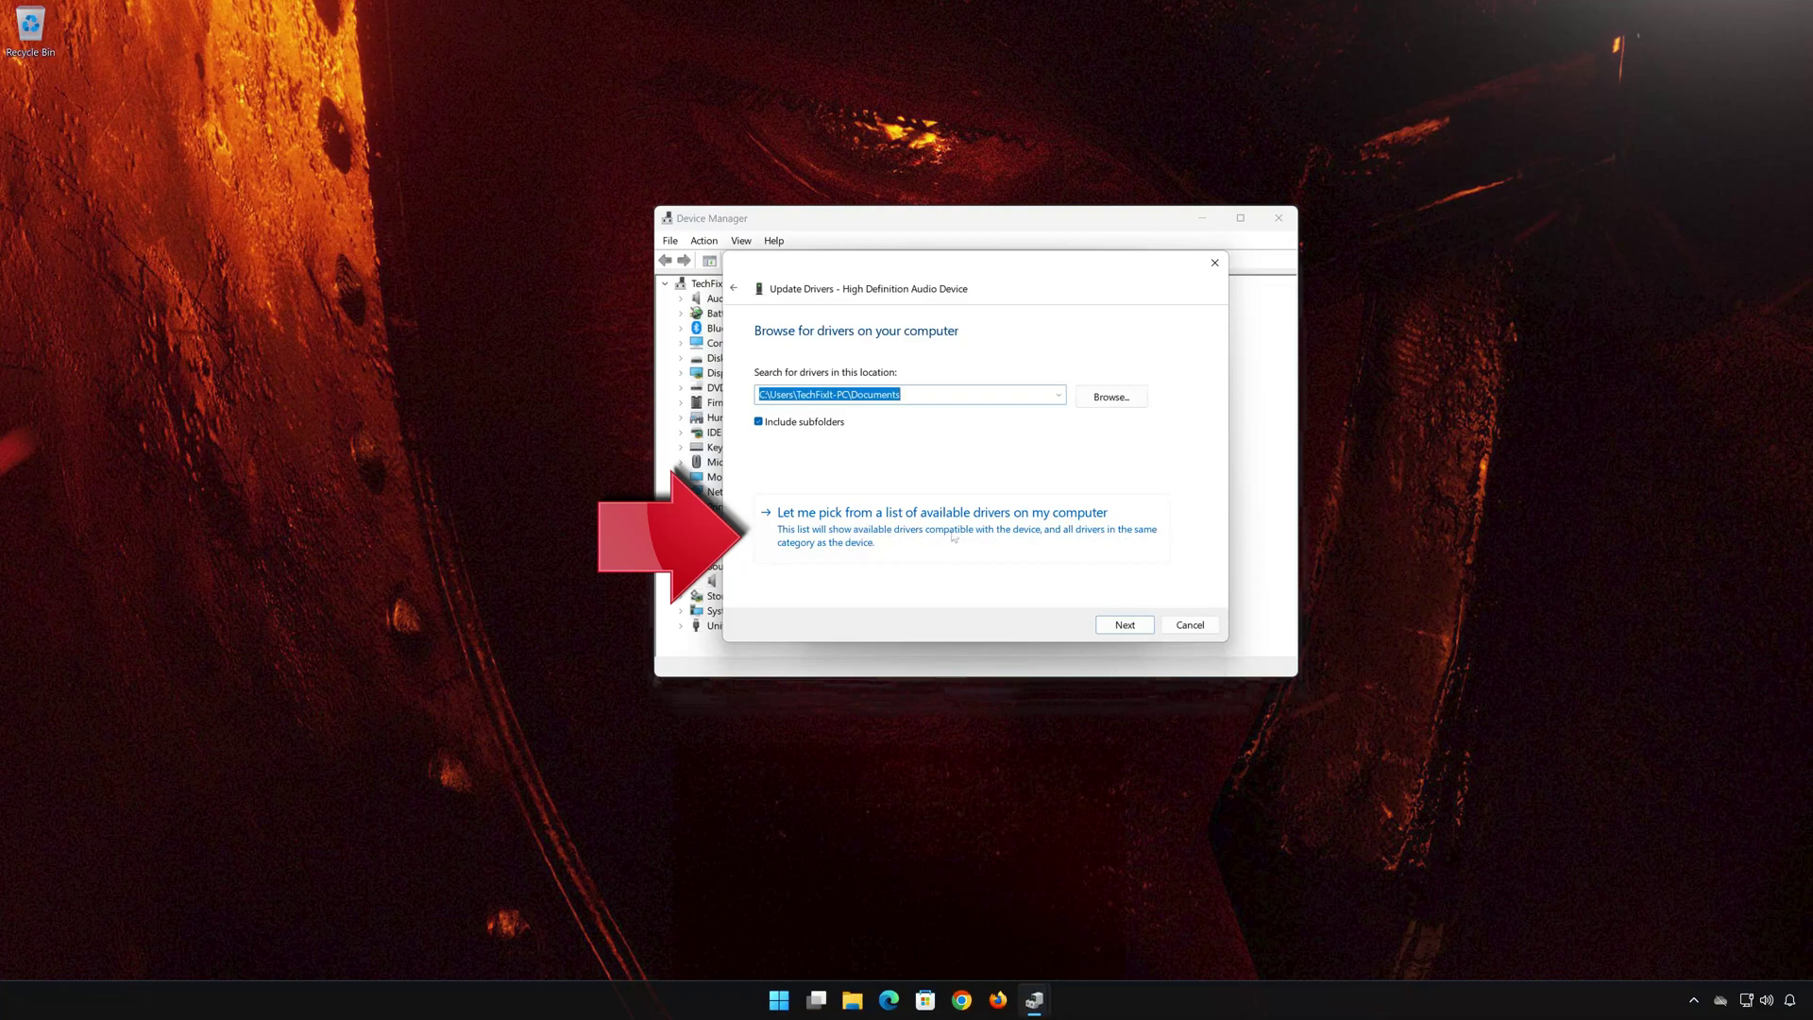
click(908, 542)
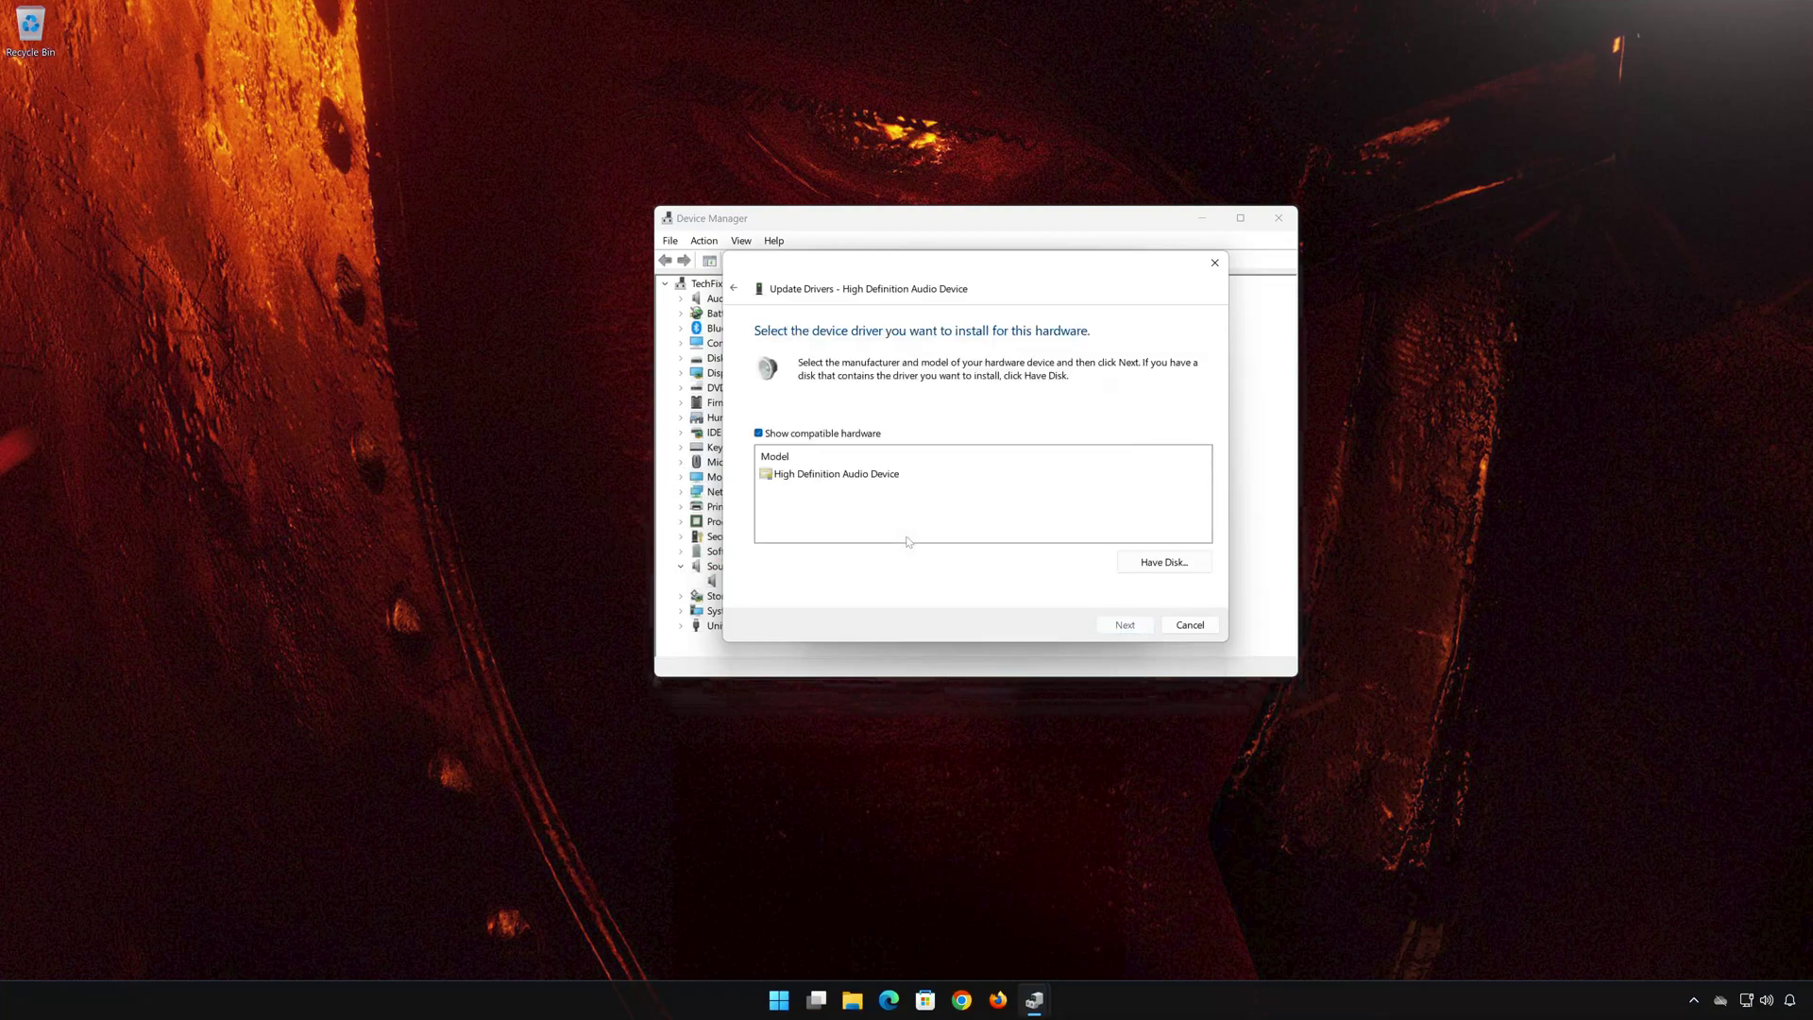
click(875, 479)
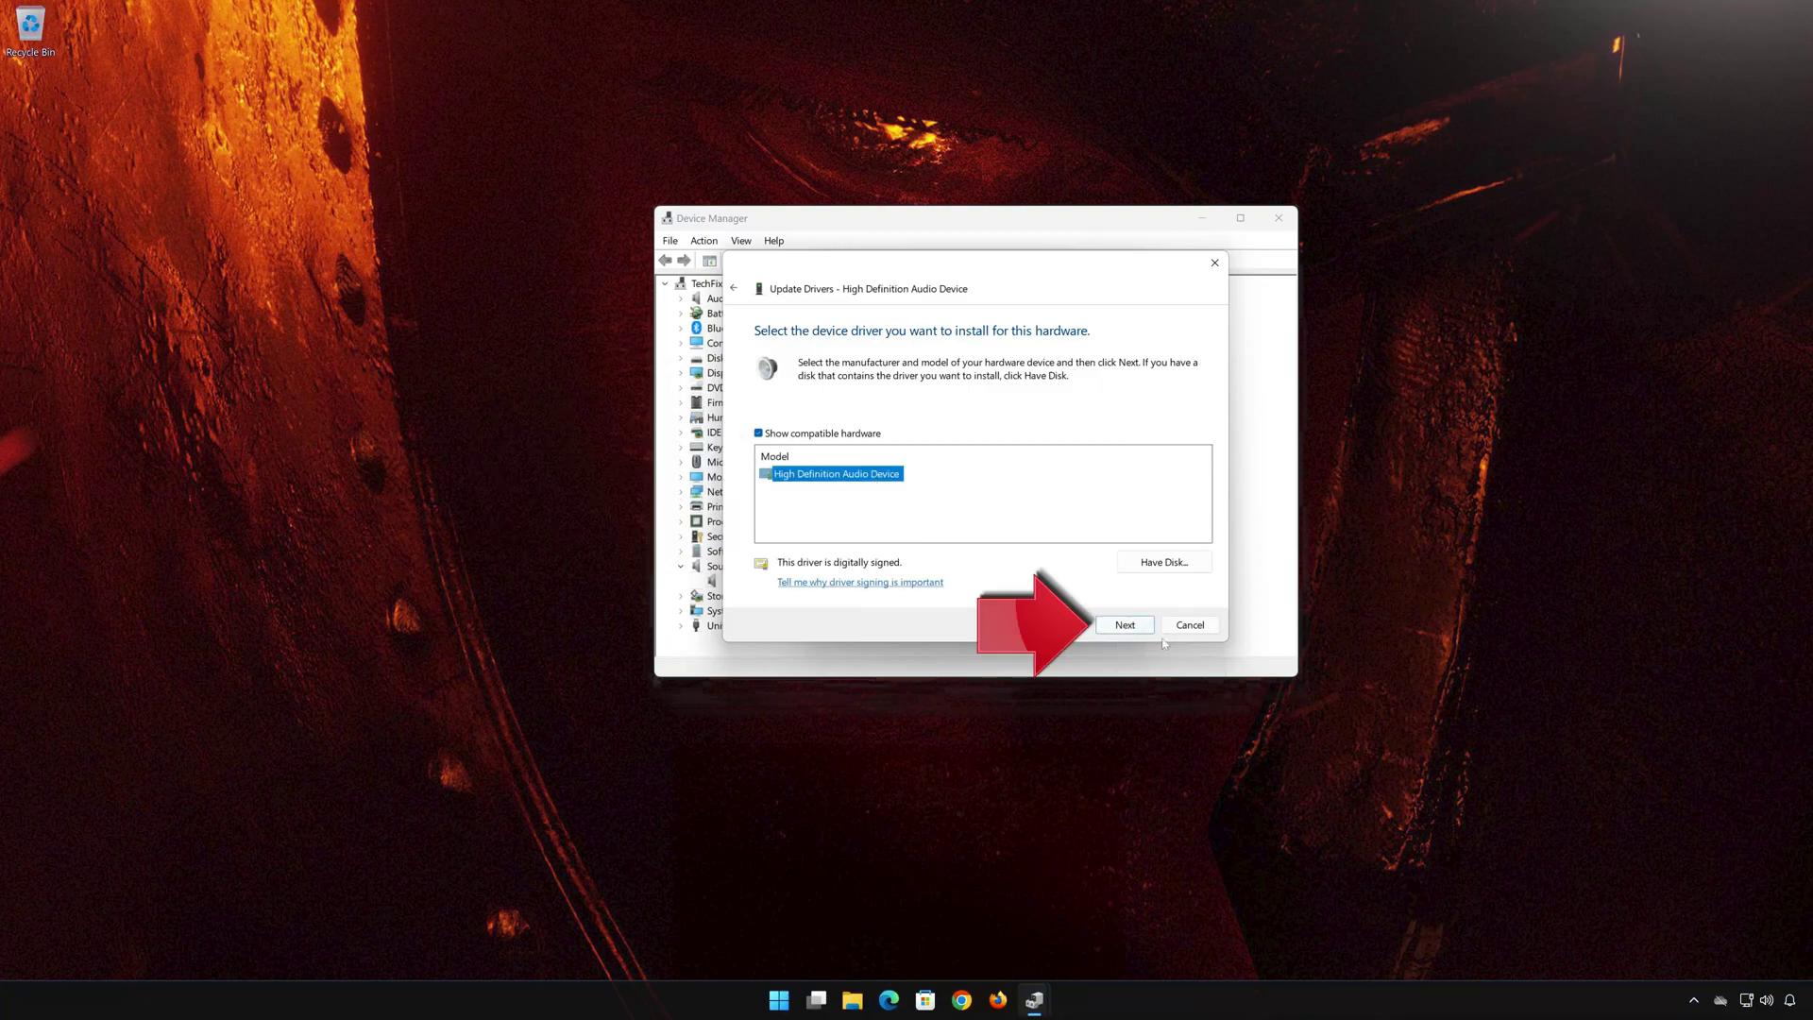
click(1123, 626)
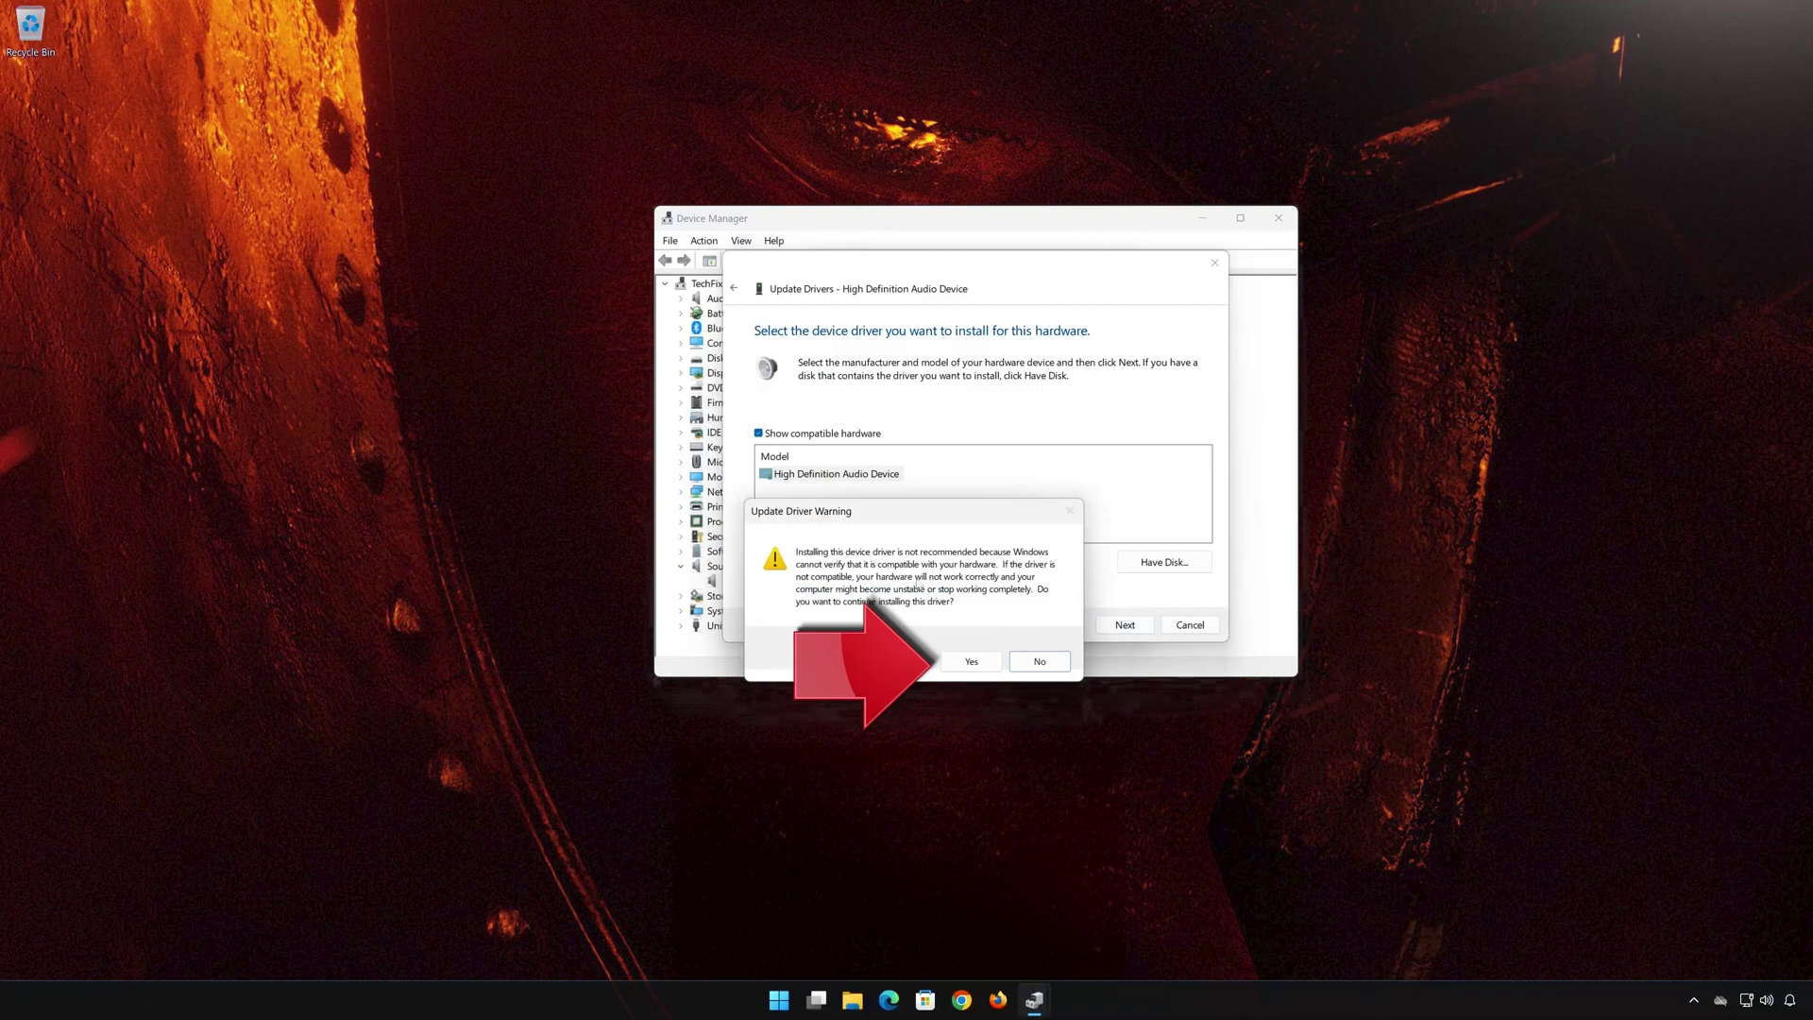
click(982, 670)
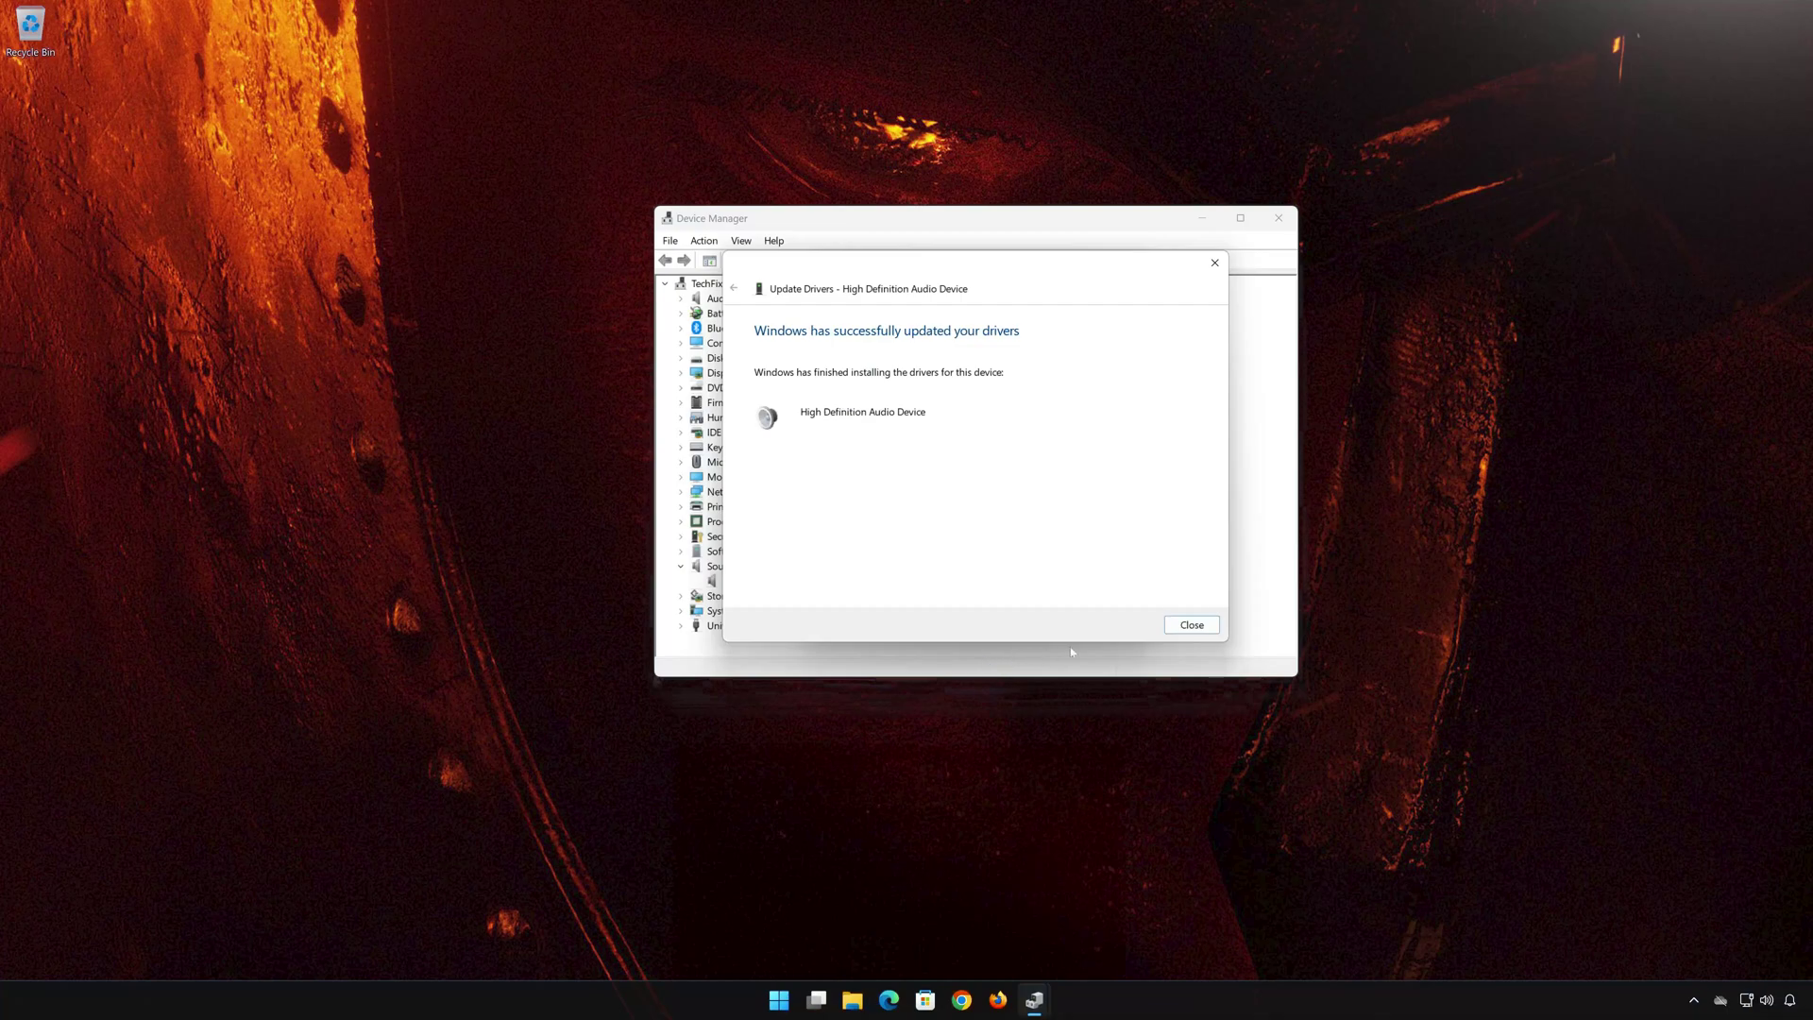
click(1190, 626)
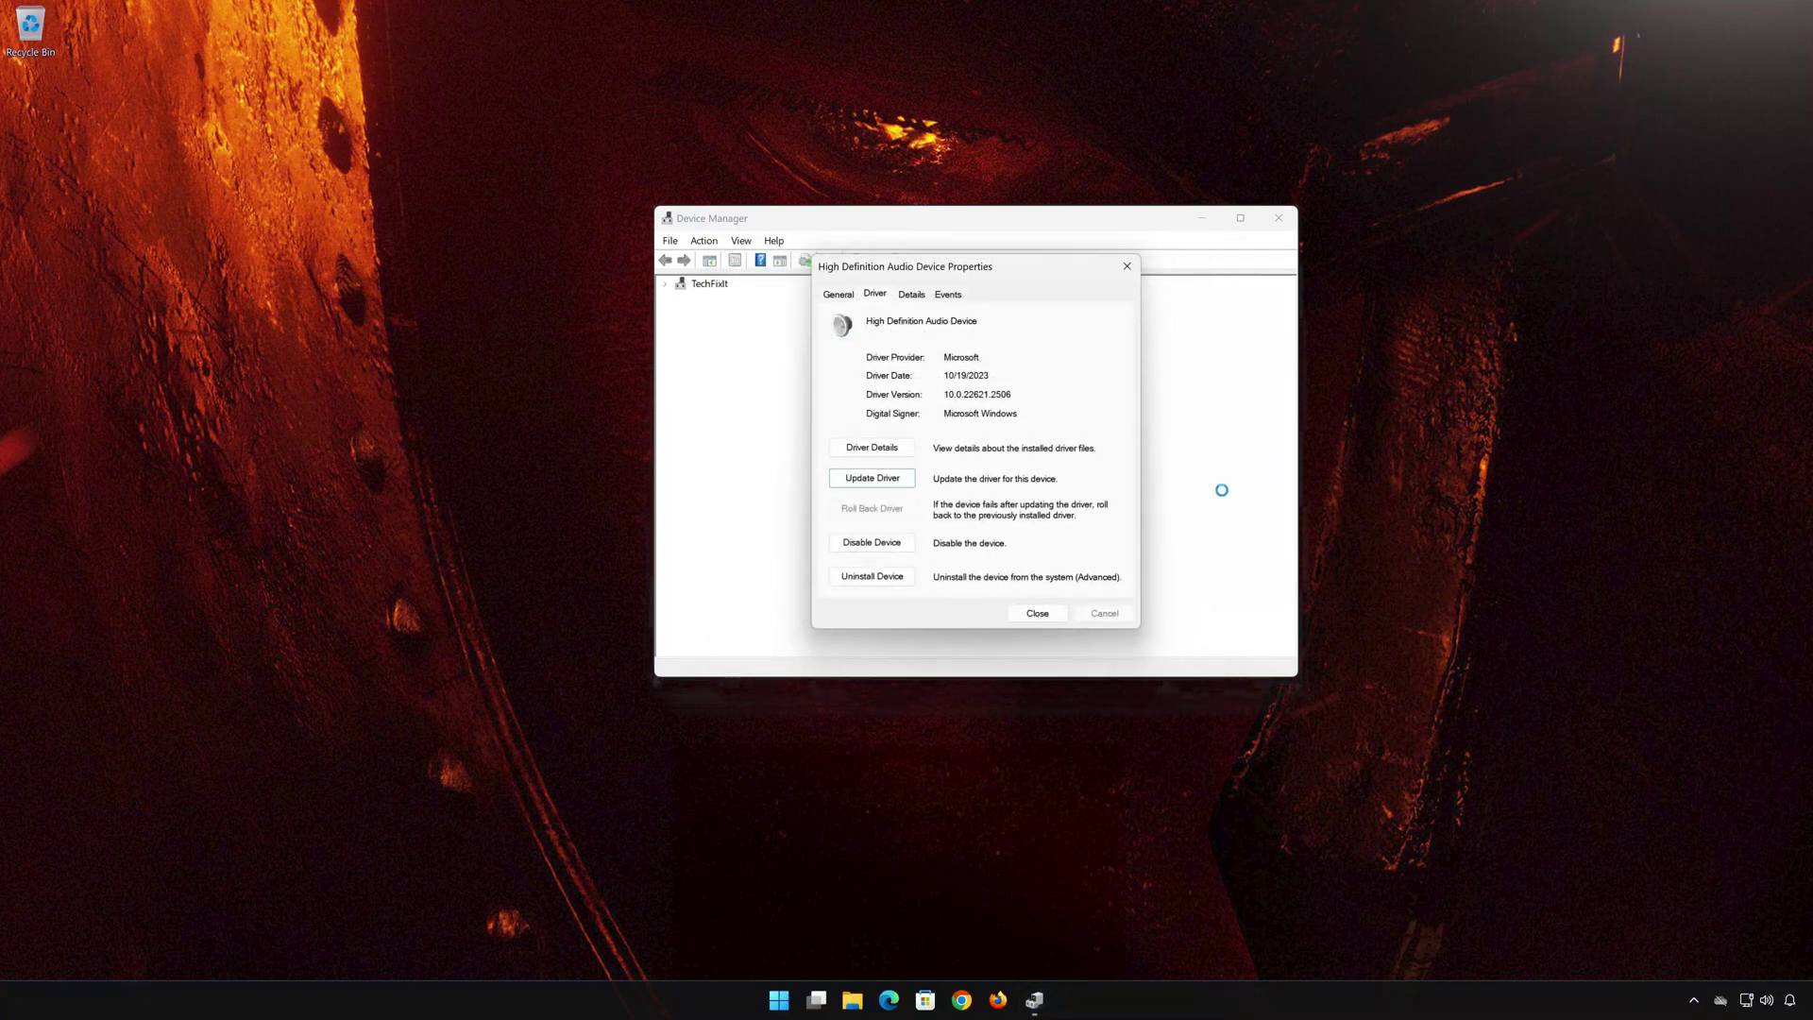
Step: Close Device Manager and restart the computer
click(1278, 217)
click(801, 1000)
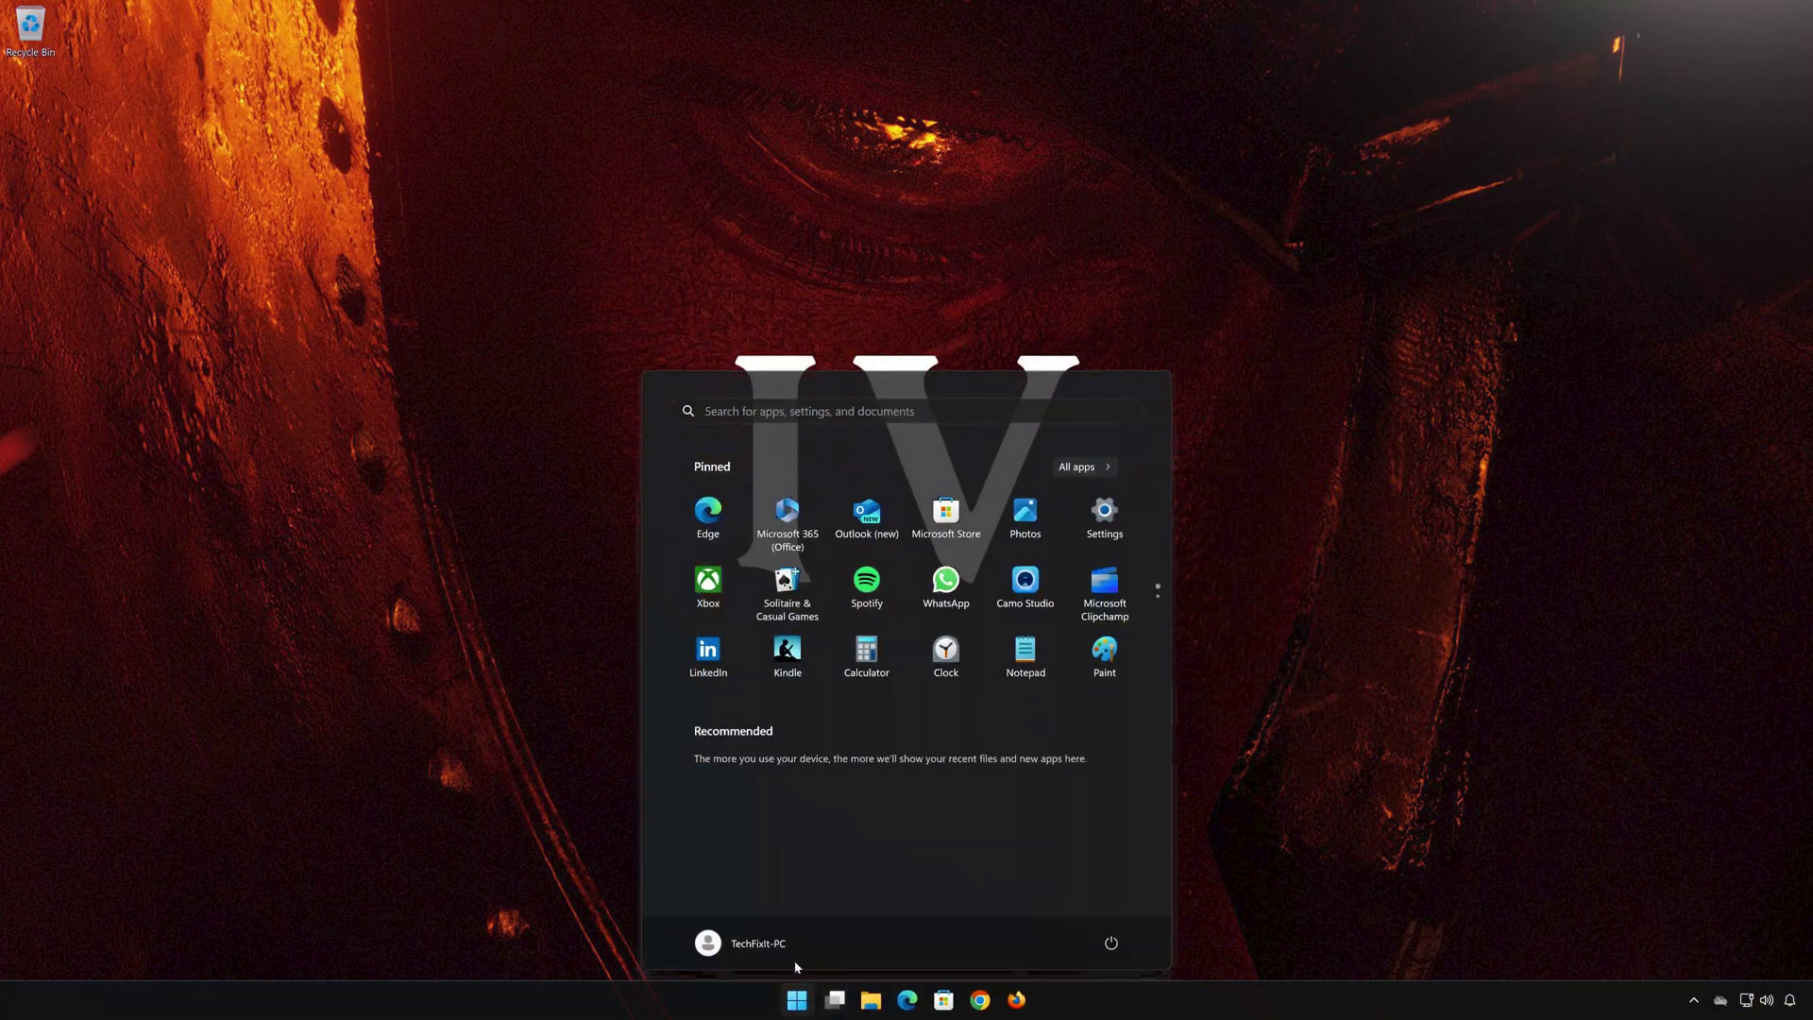
click(1111, 943)
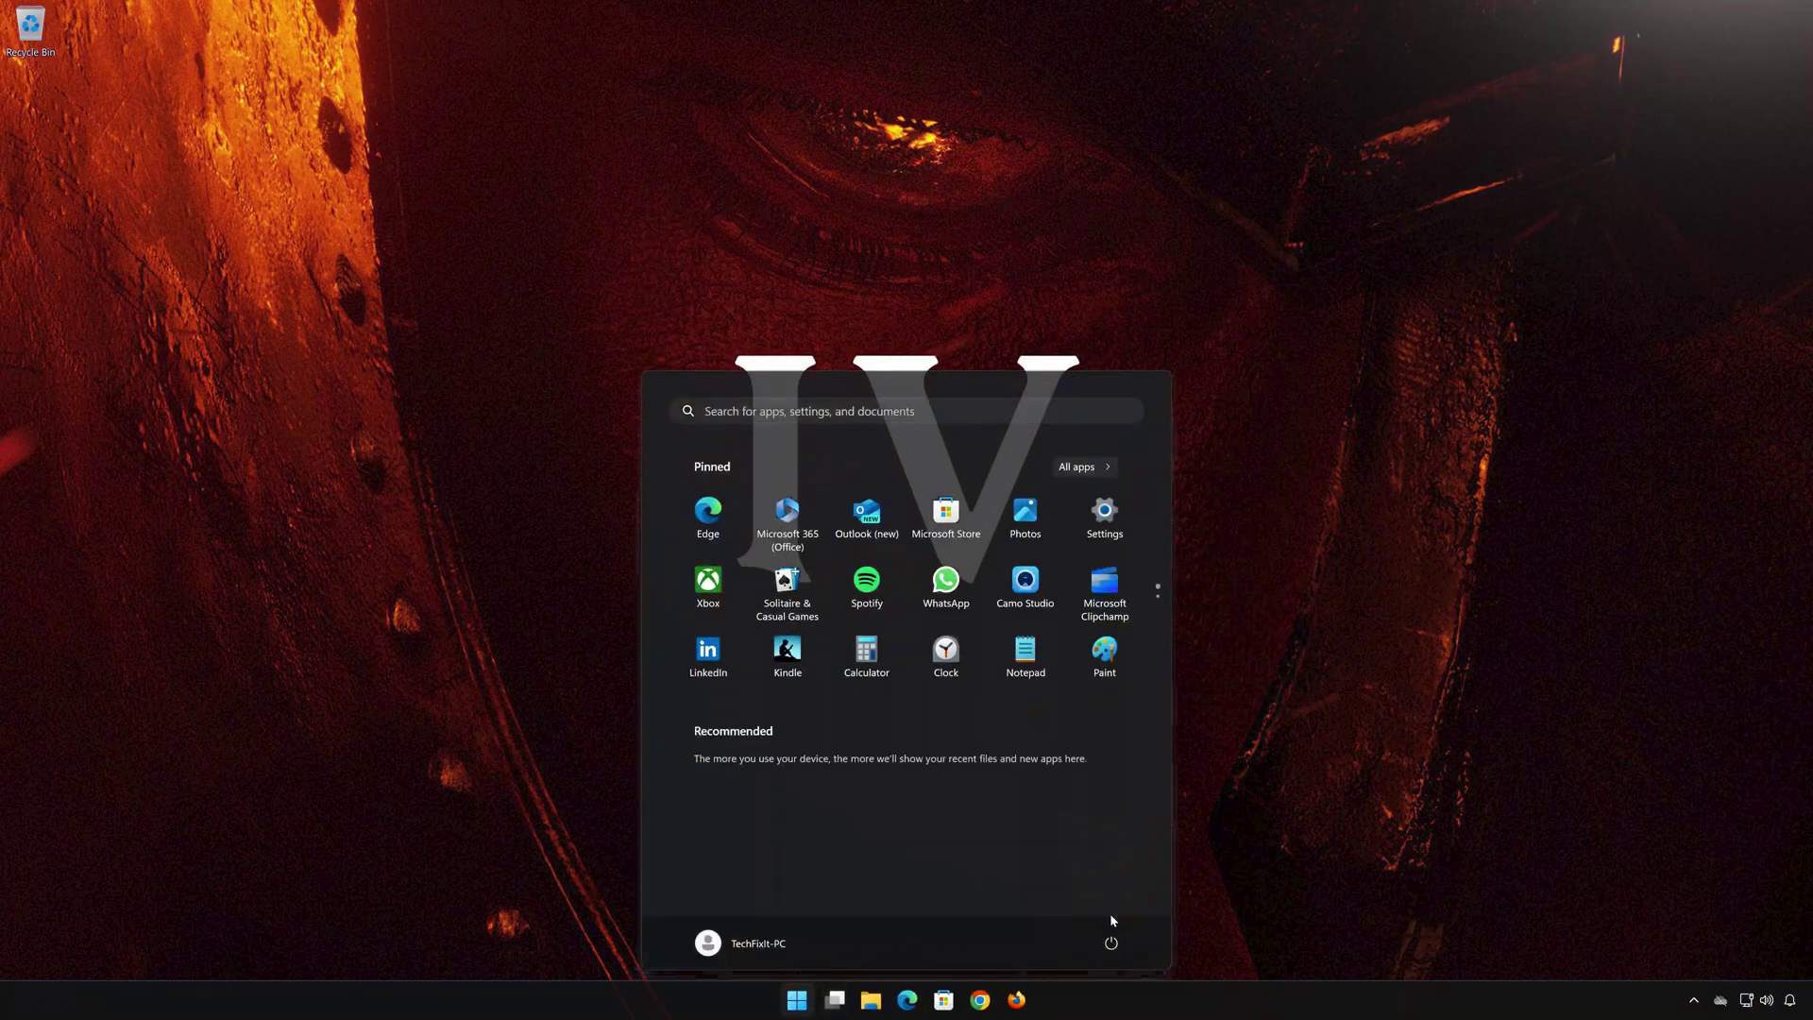
click(1111, 913)
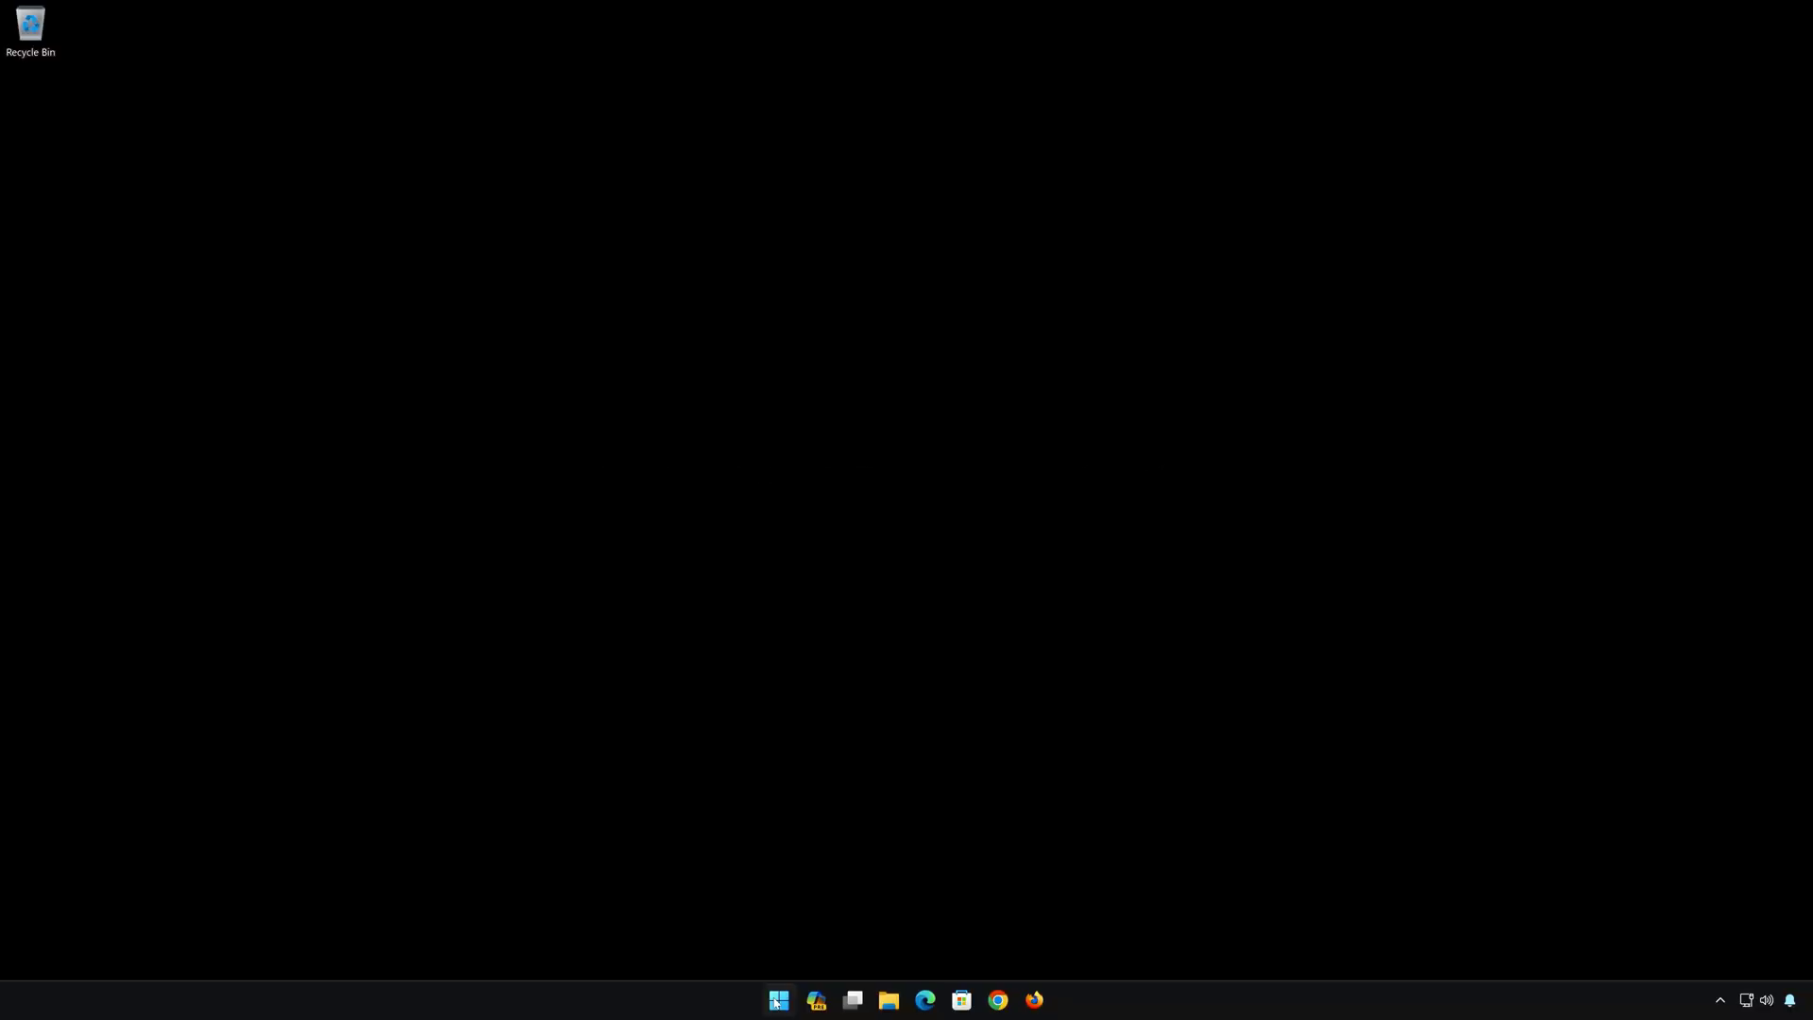
Step: Search for "control panel", open Sound under Hardware and Sound, and leave only the Sound dialog open in the middle of the desktop
click(776, 1002)
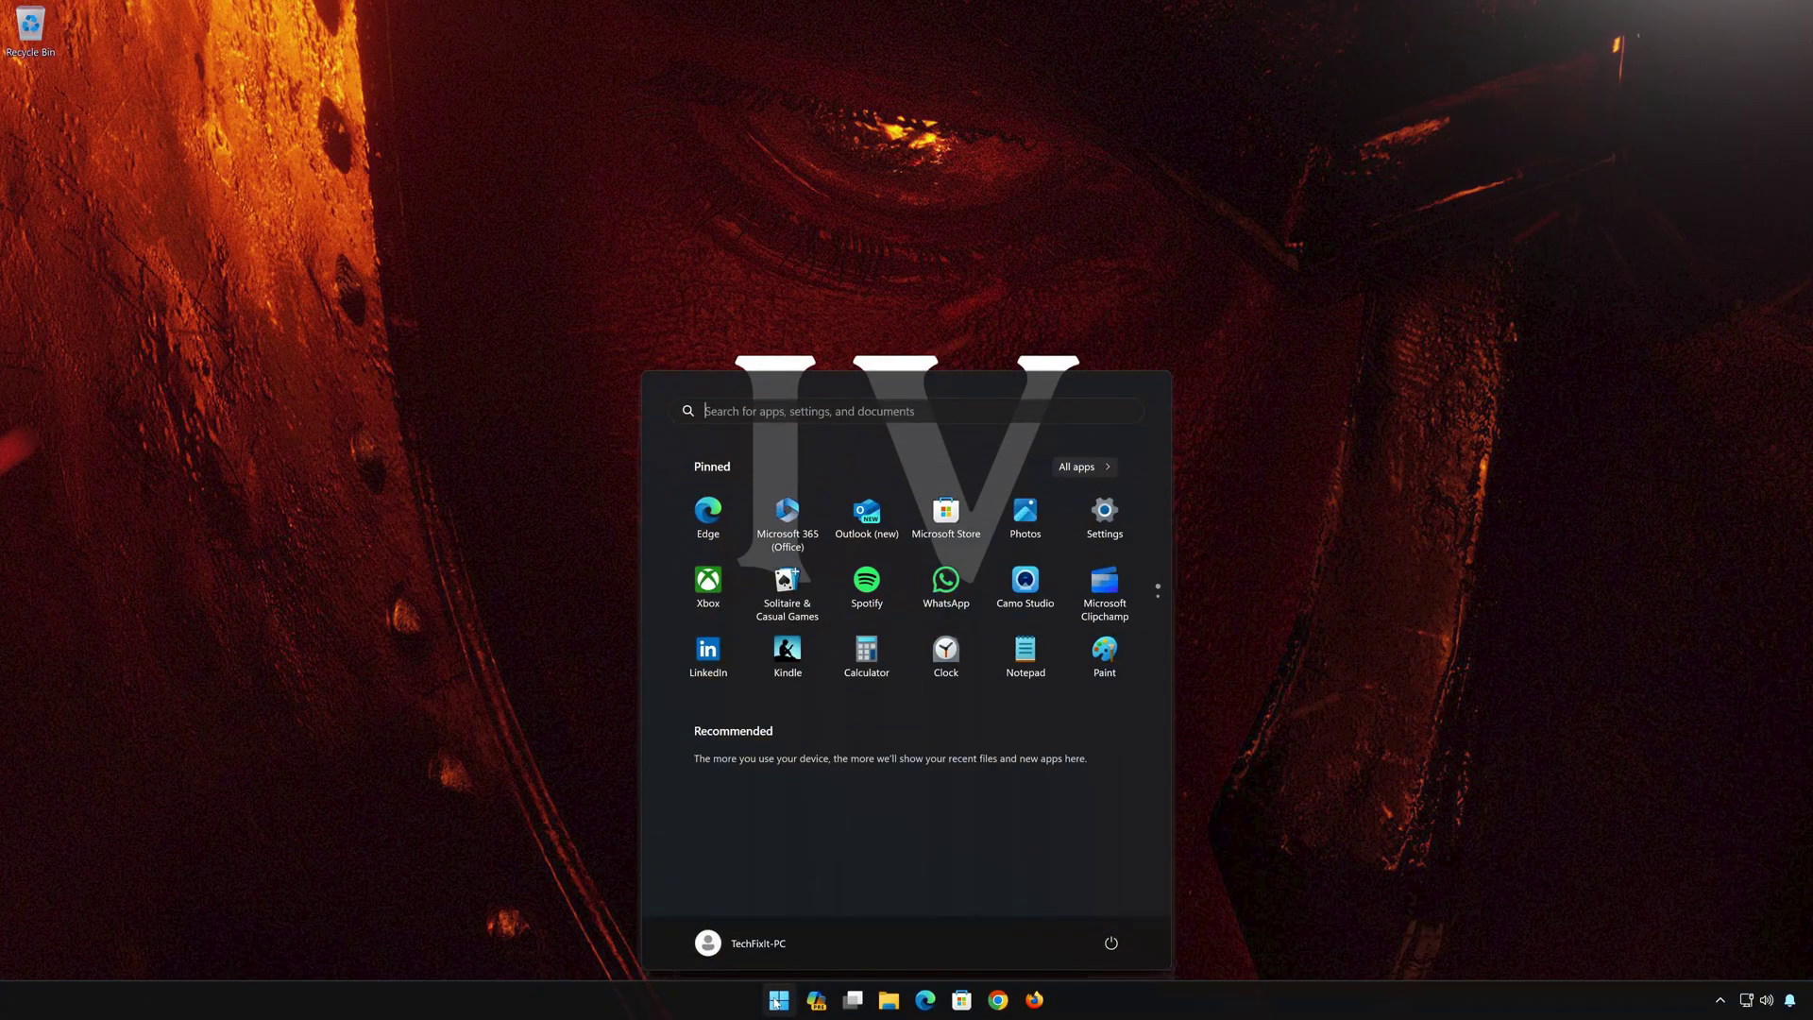
text(control panel)
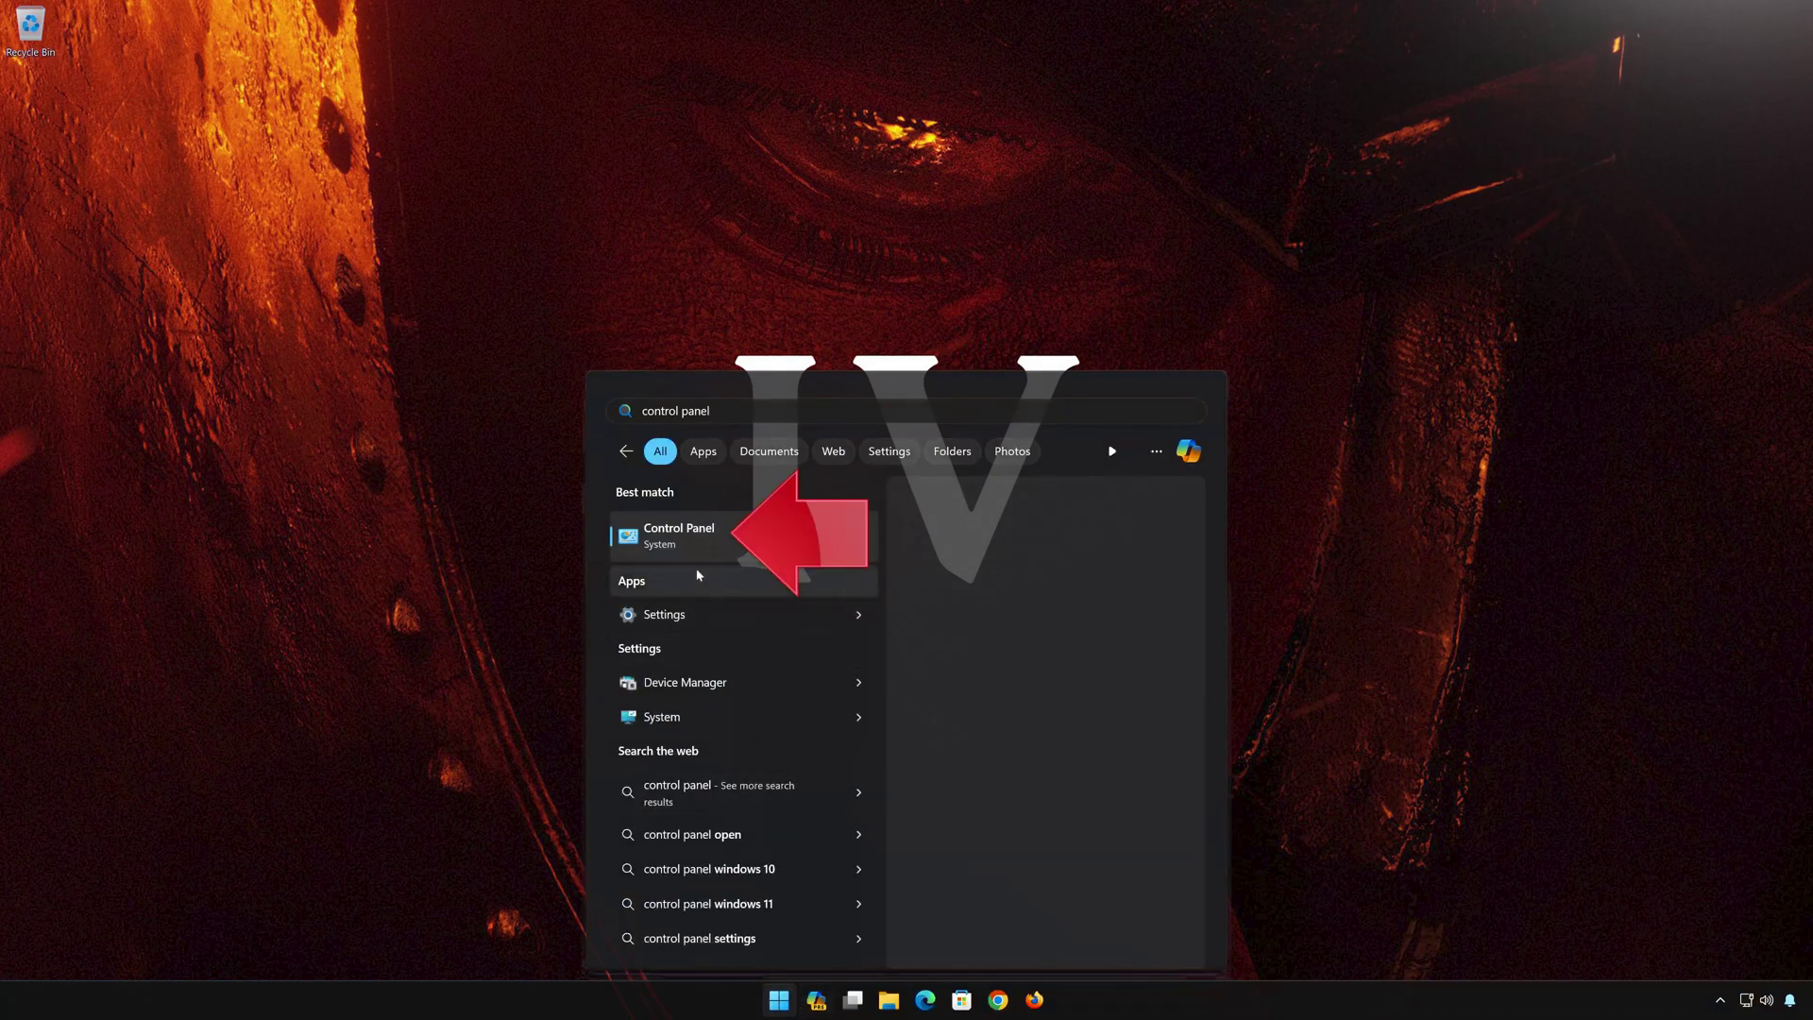
click(763, 540)
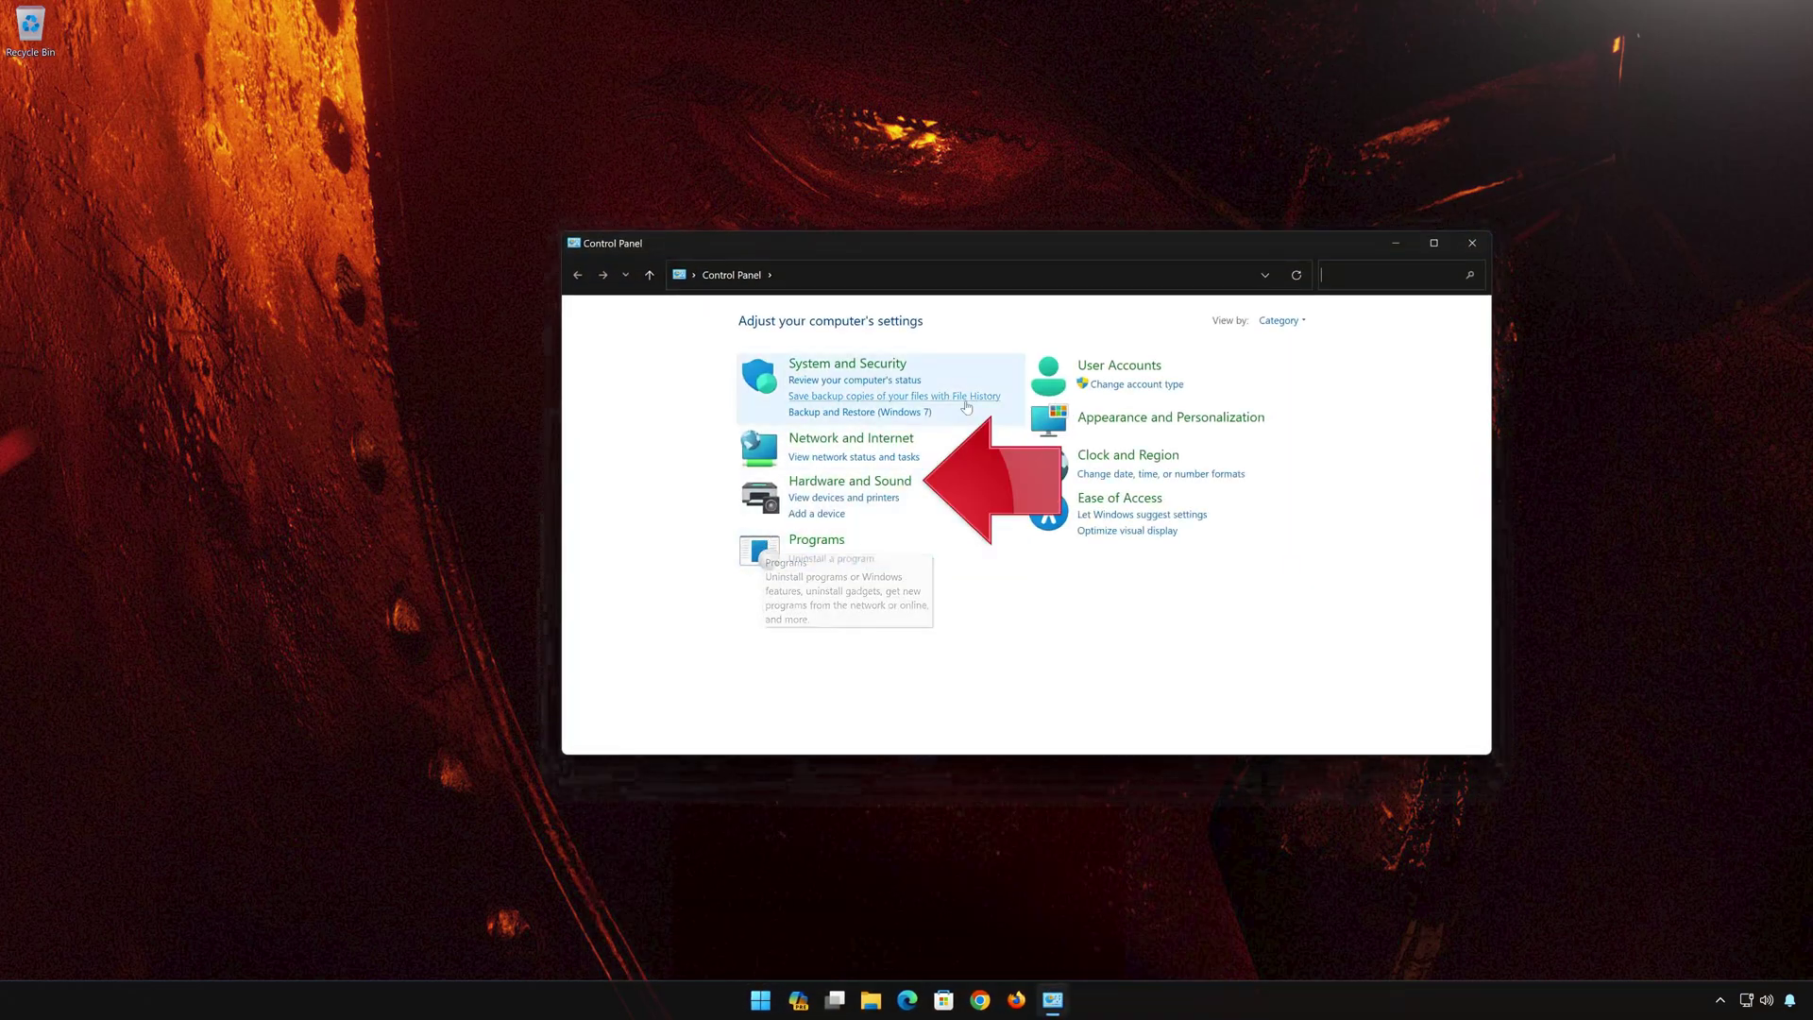
click(855, 483)
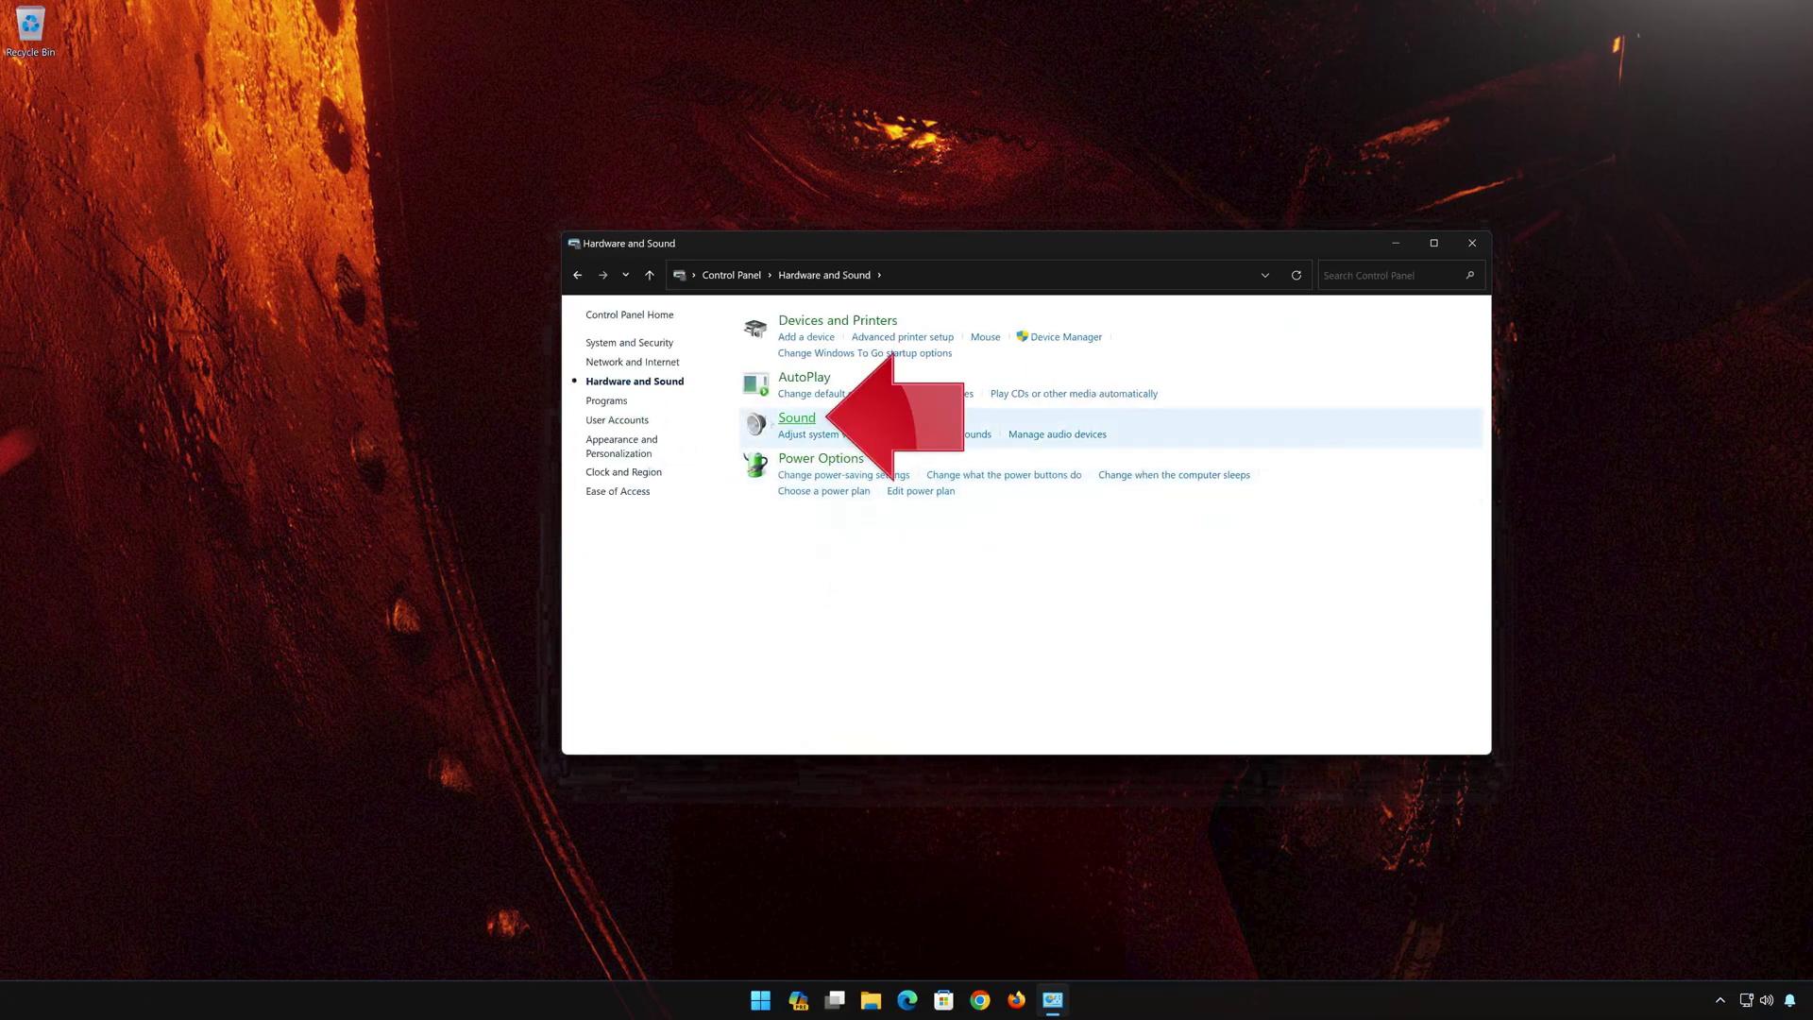
click(788, 426)
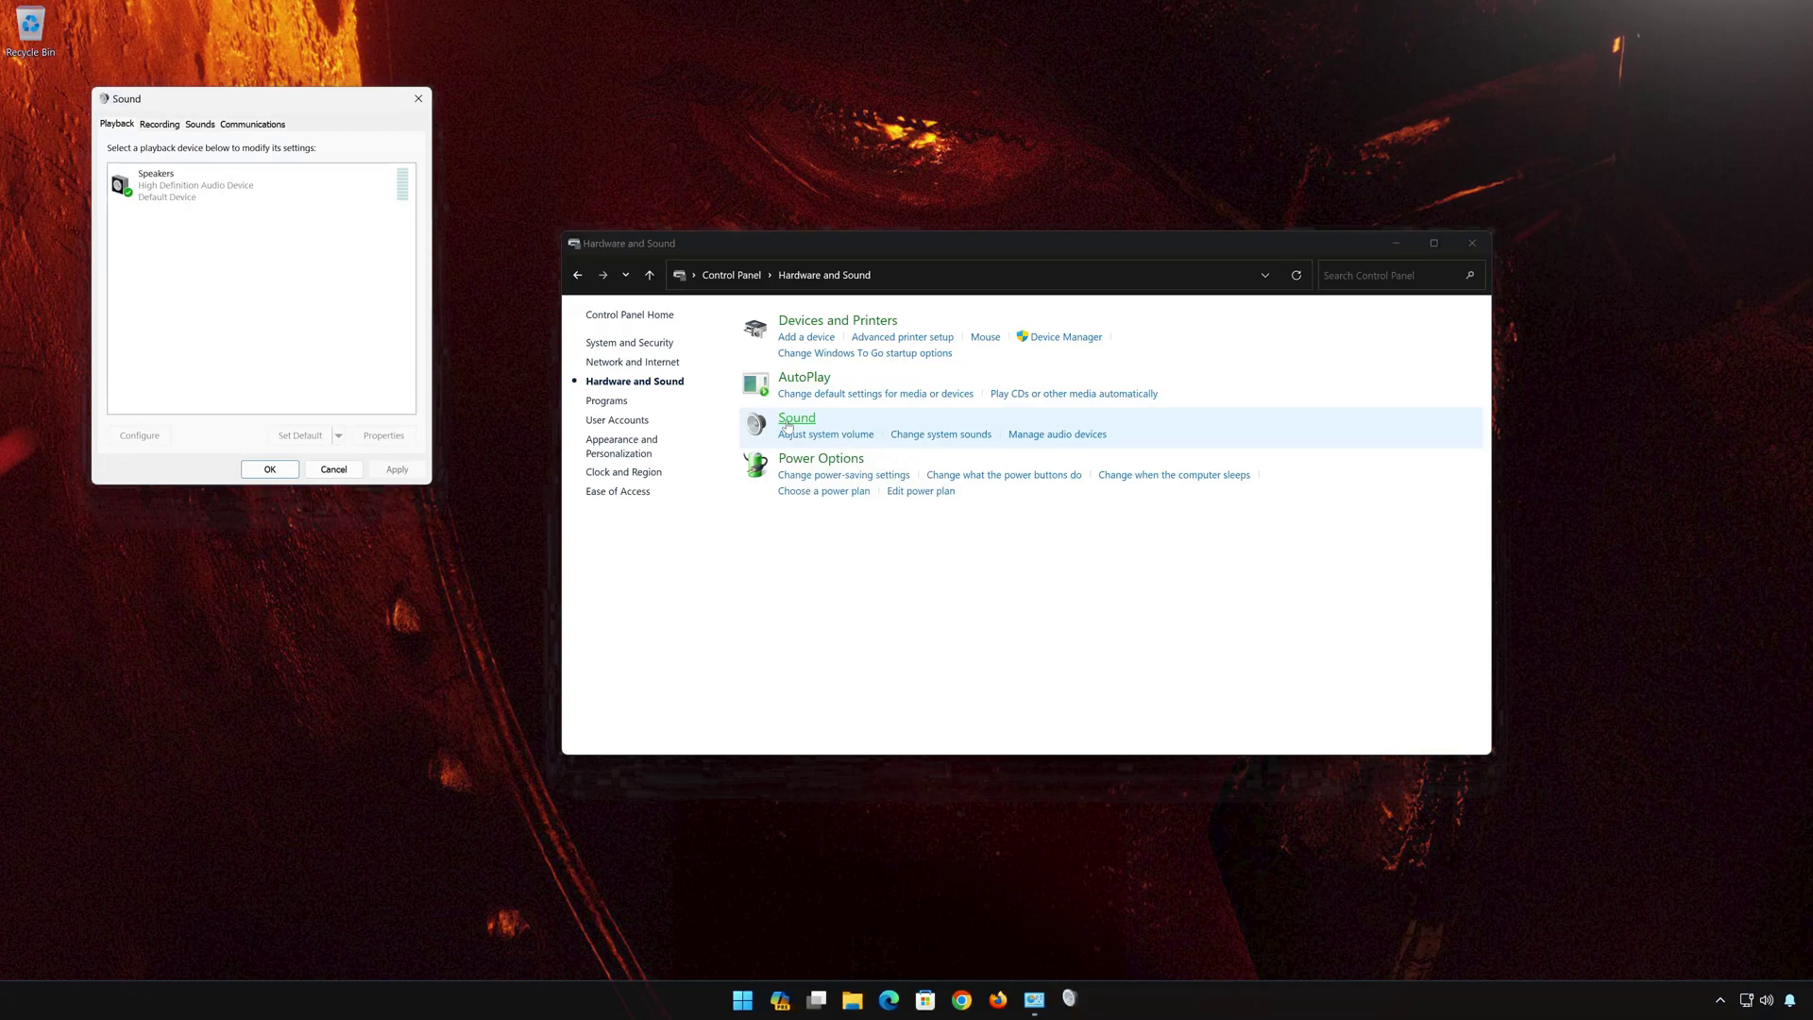
drag(326, 107, 1074, 277)
click(1472, 243)
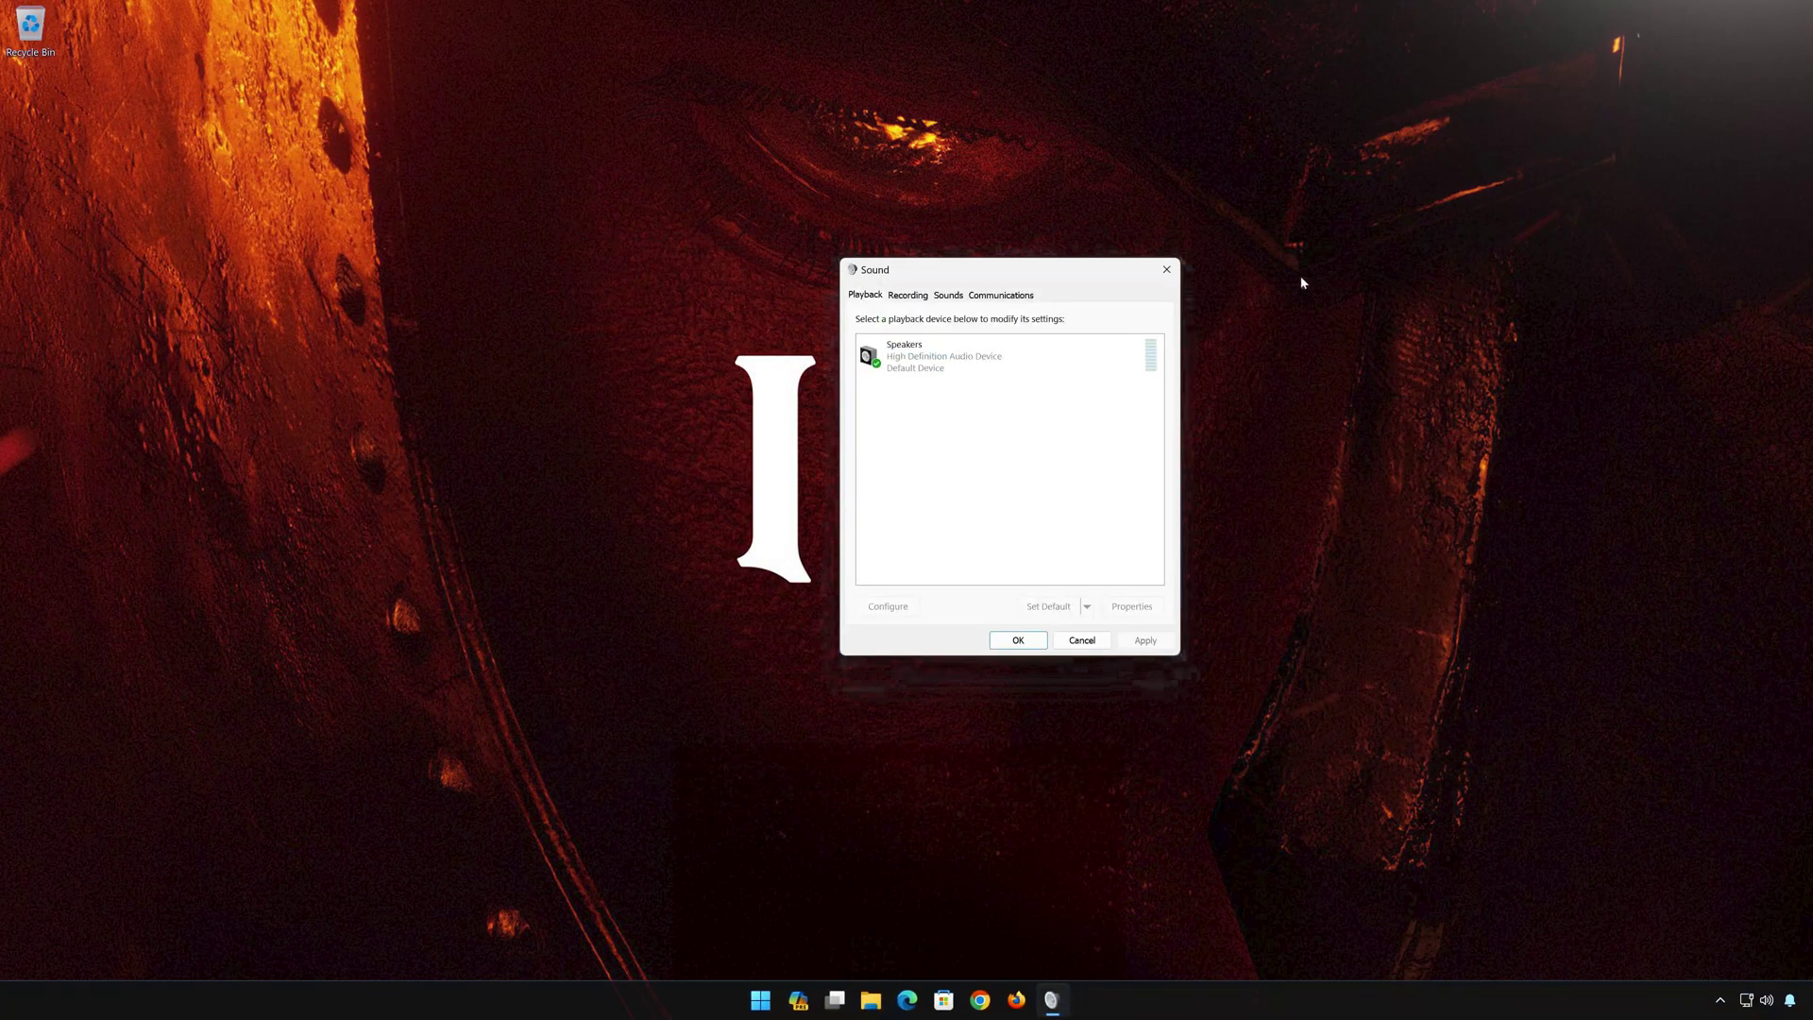
Step: Set the Speakers' default format to 16 bit, 44100 Hz (CD Quality), apply it, and close the speaker properties and Sound dialogs
click(933, 349)
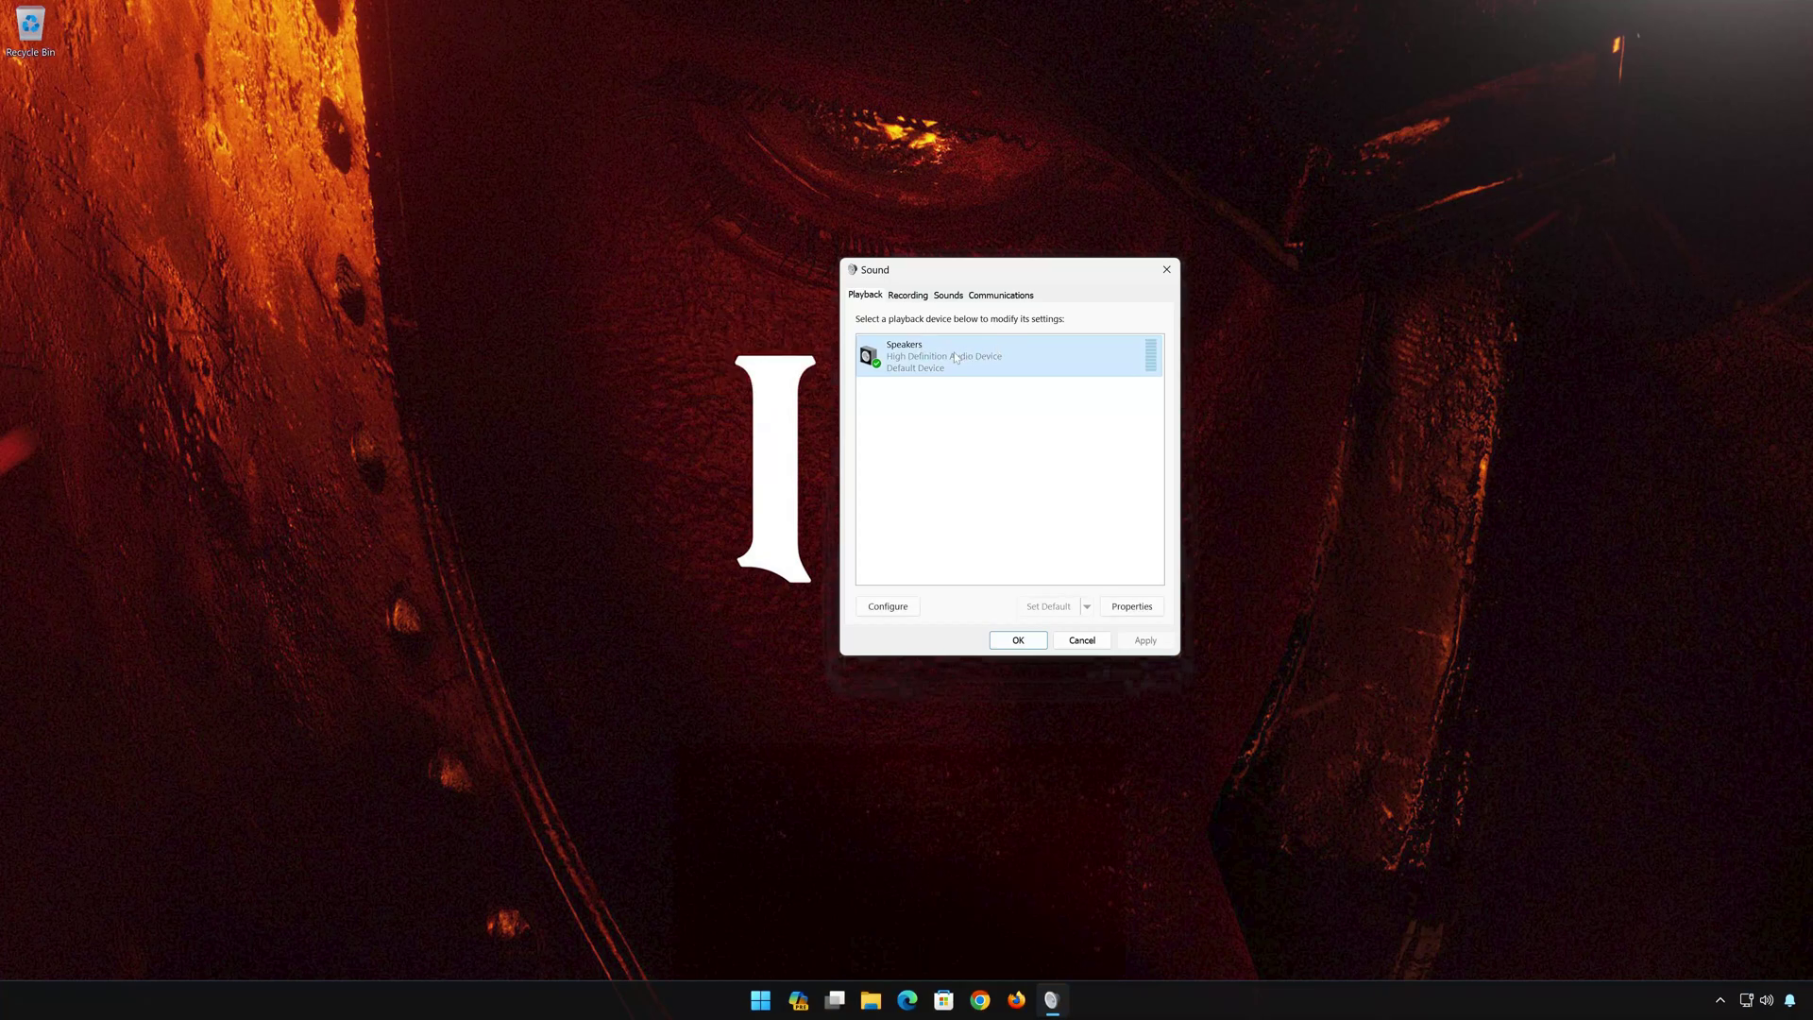
right_click(956, 358)
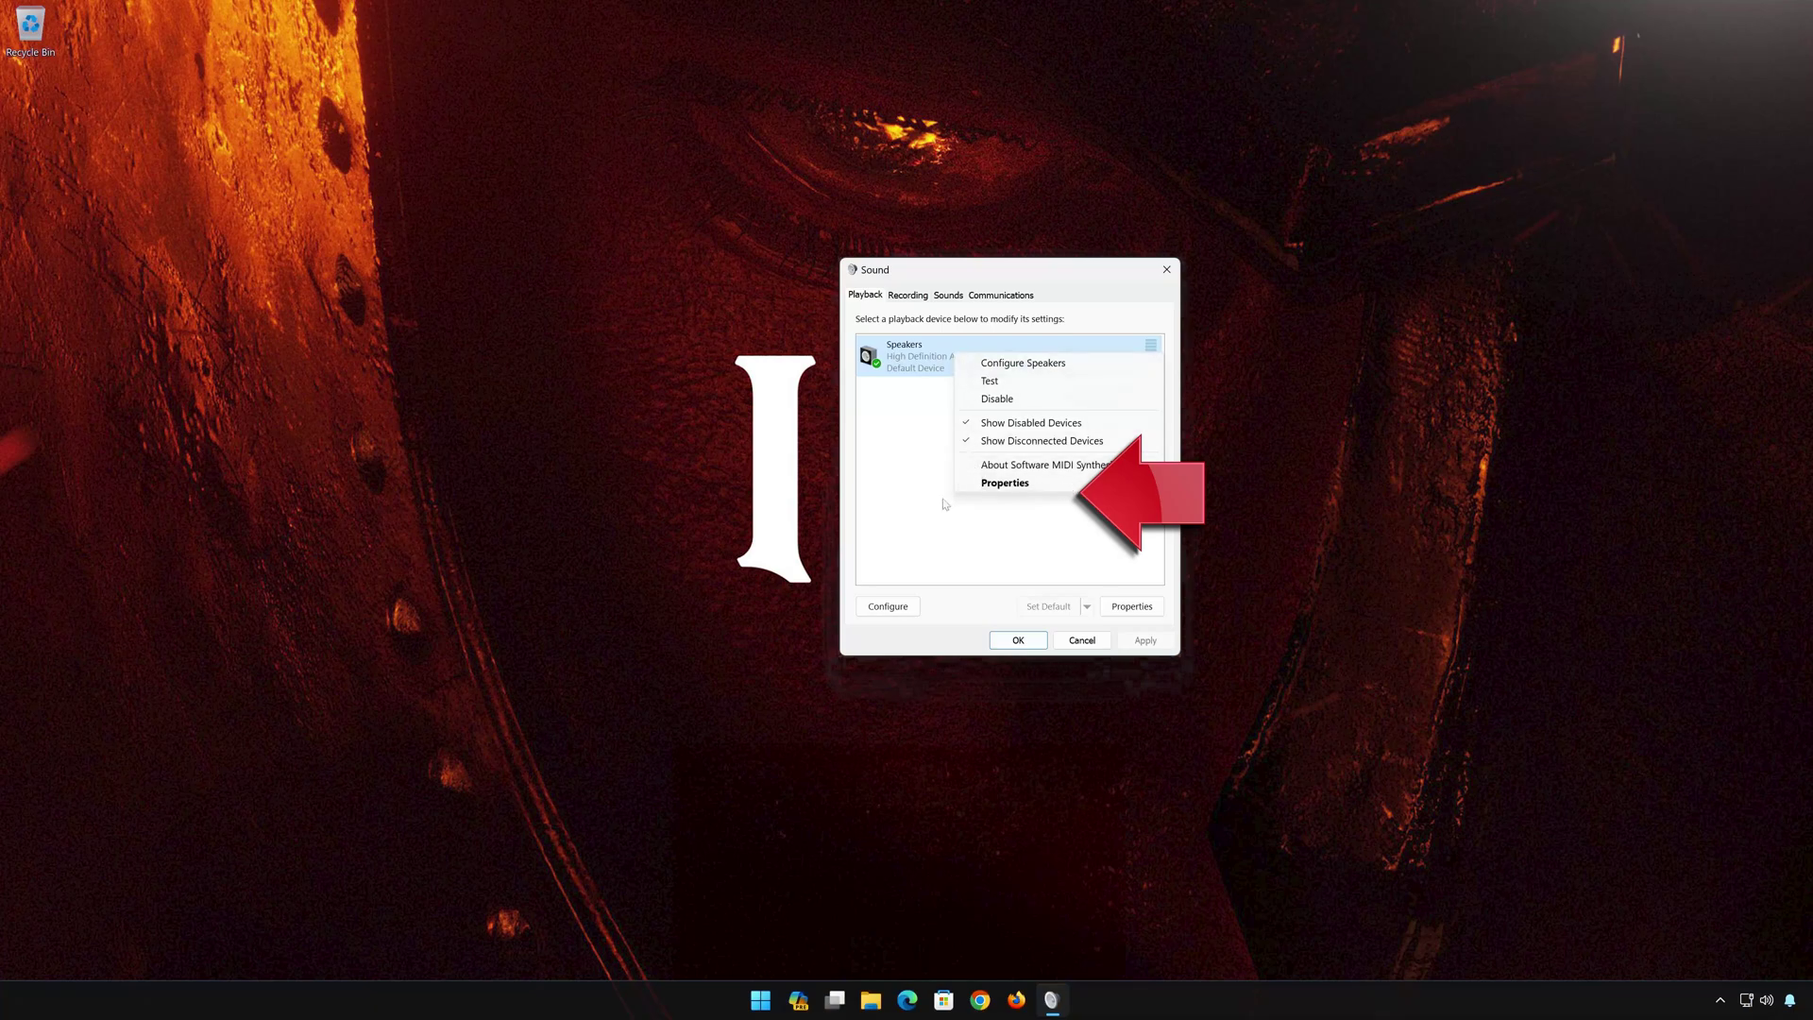
click(1024, 485)
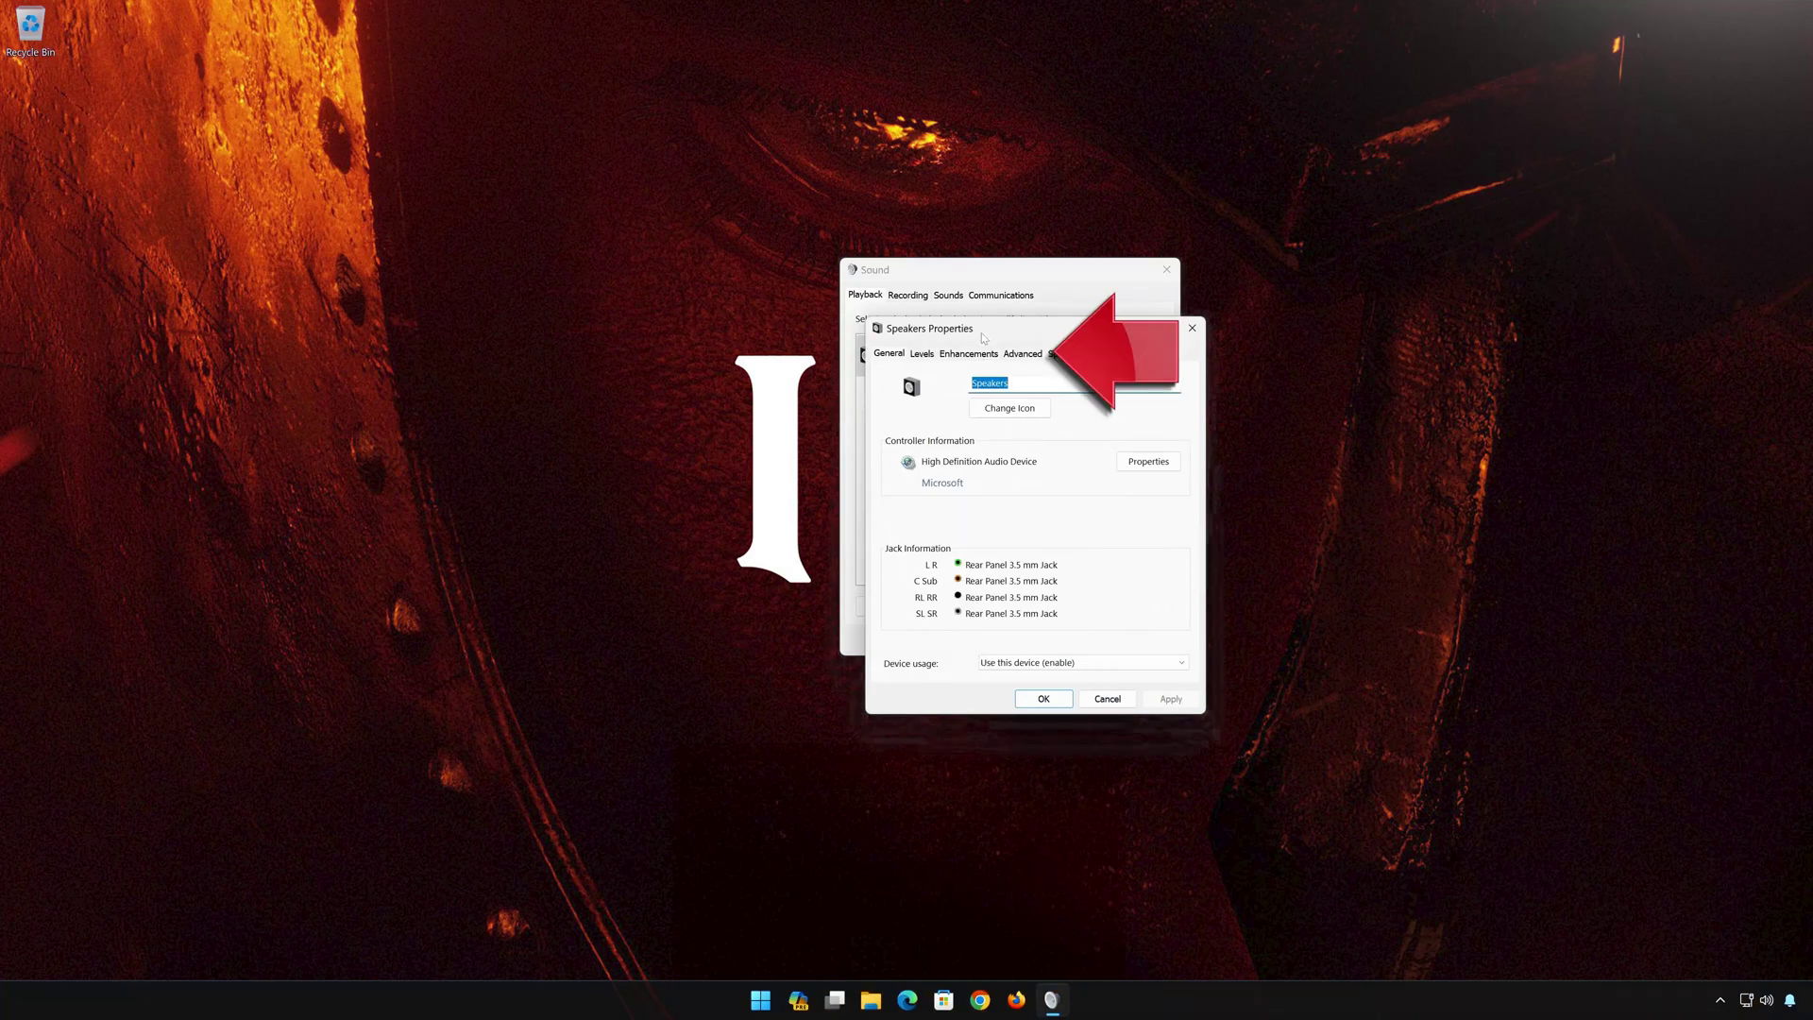
click(1026, 355)
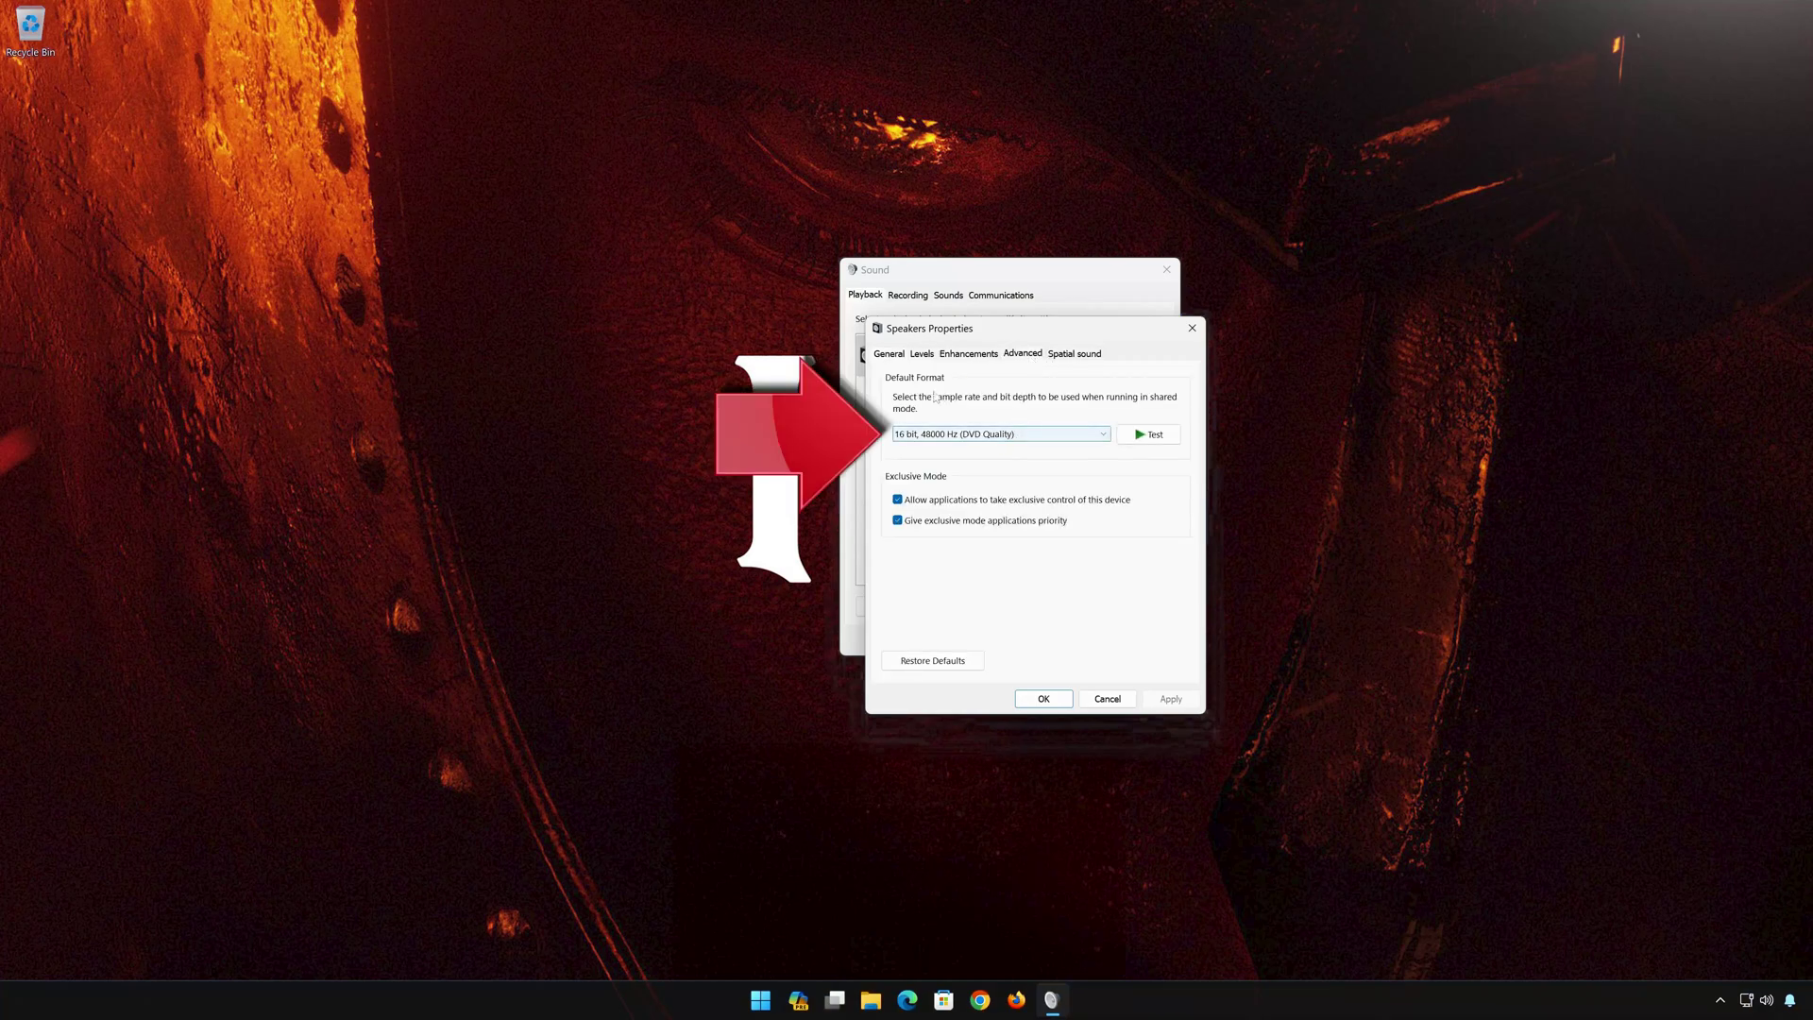
click(975, 437)
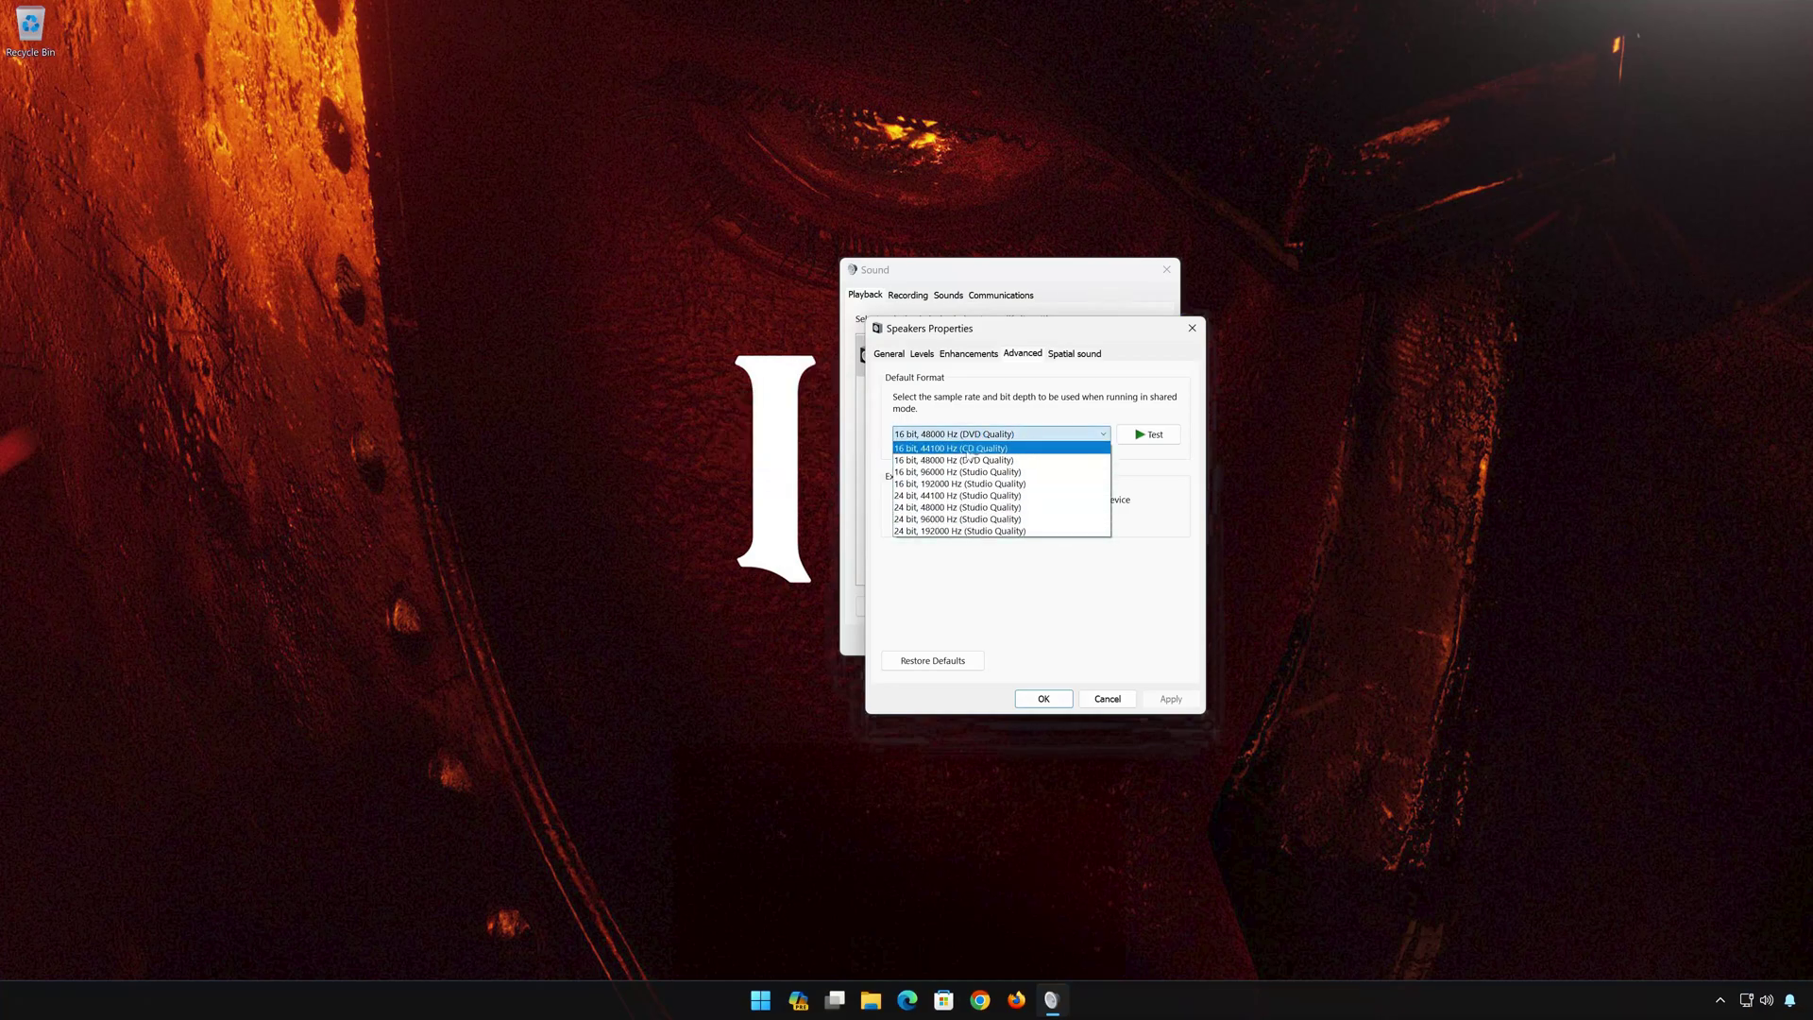
click(1003, 450)
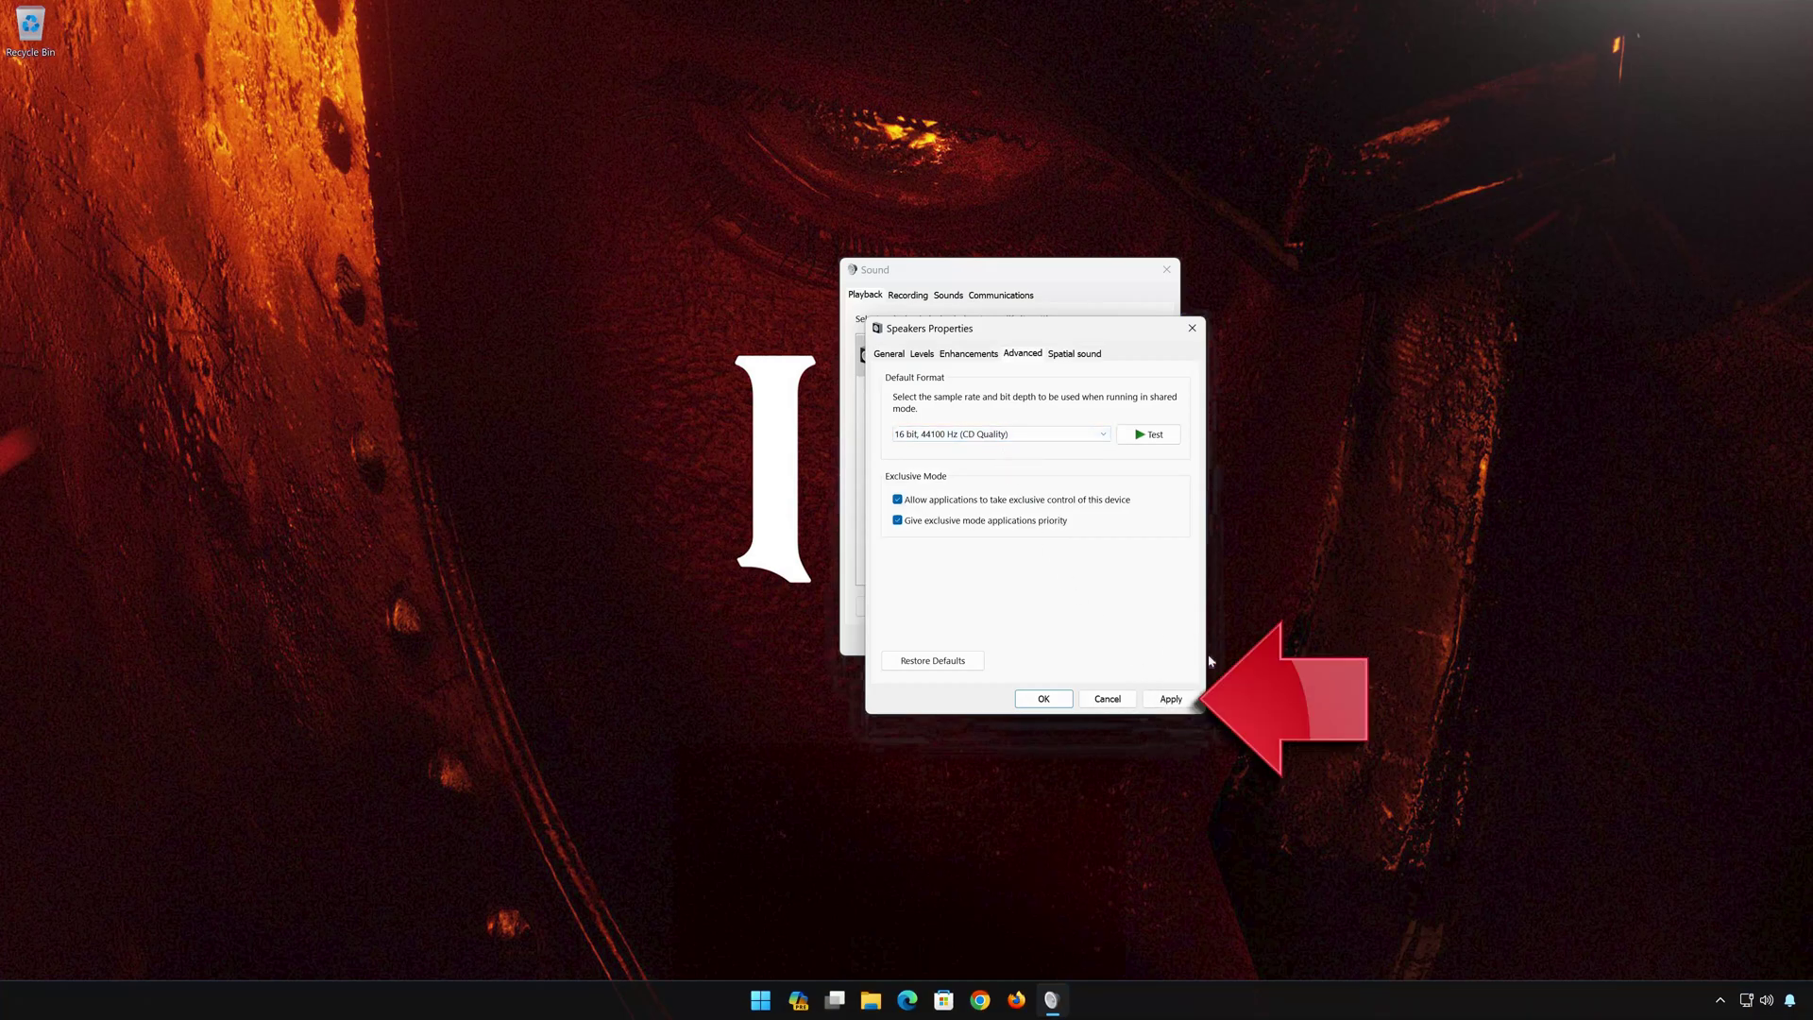
click(1192, 700)
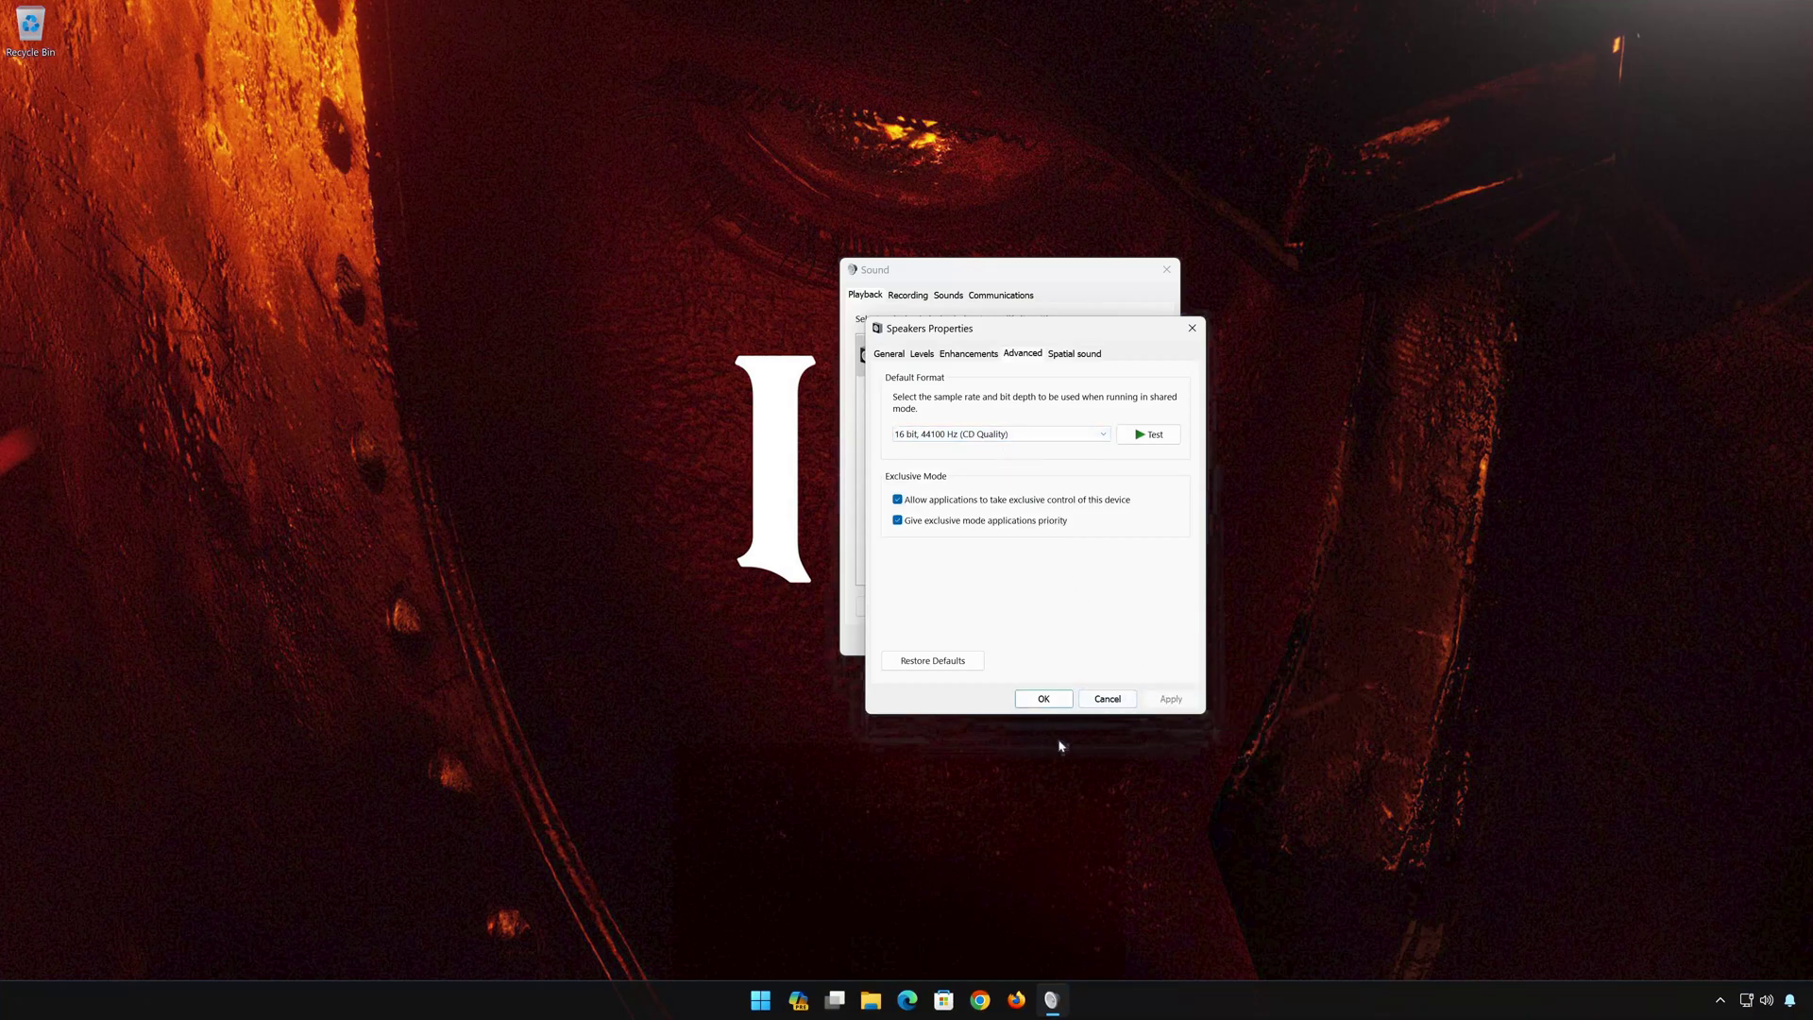
click(1045, 699)
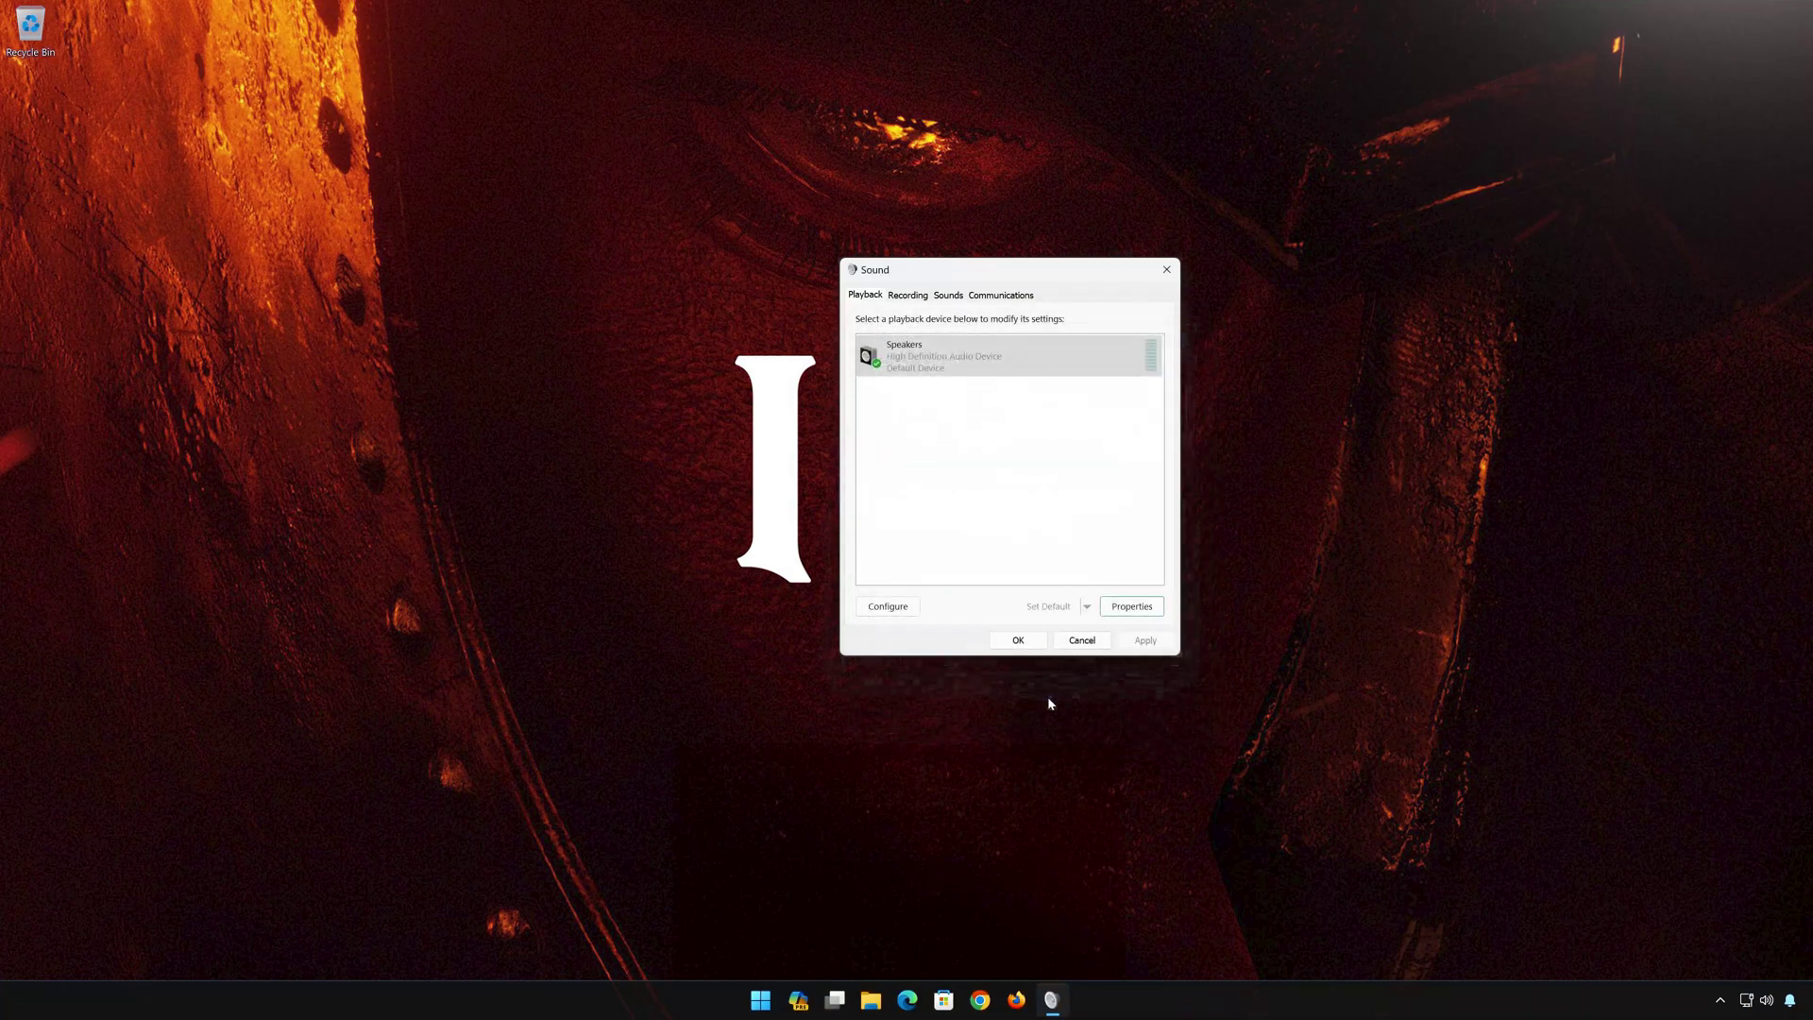
click(1034, 641)
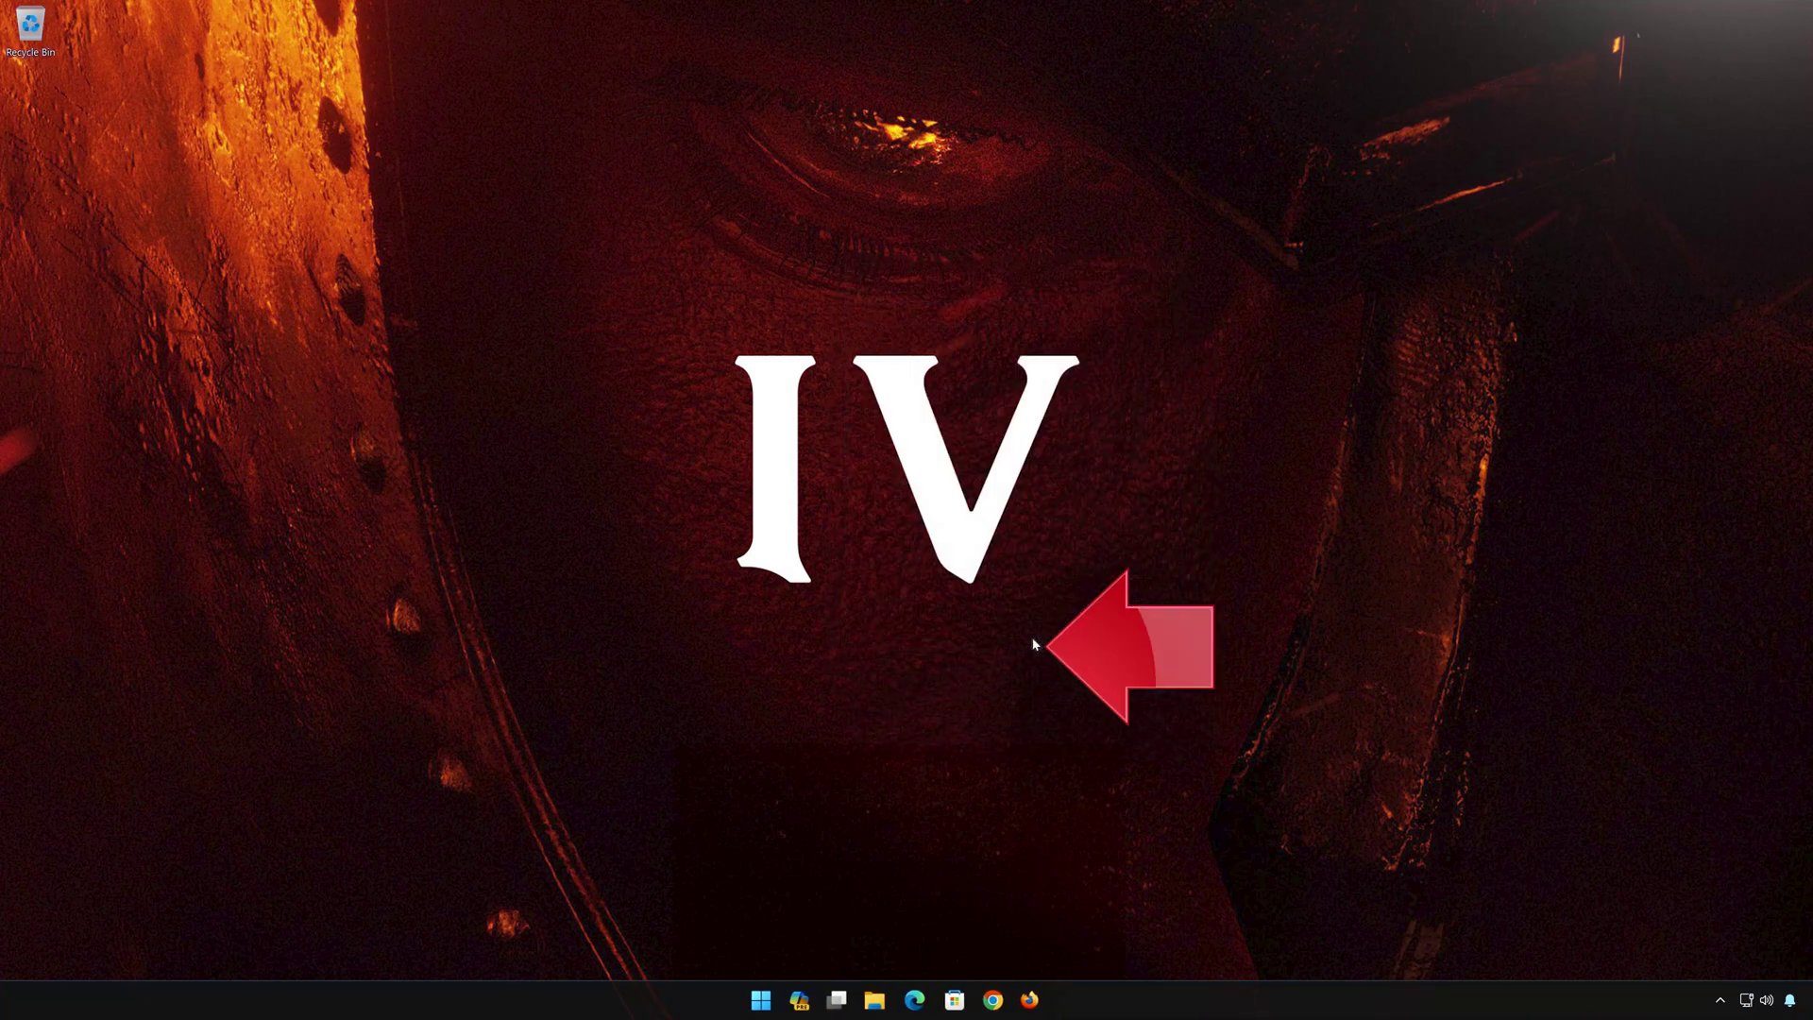